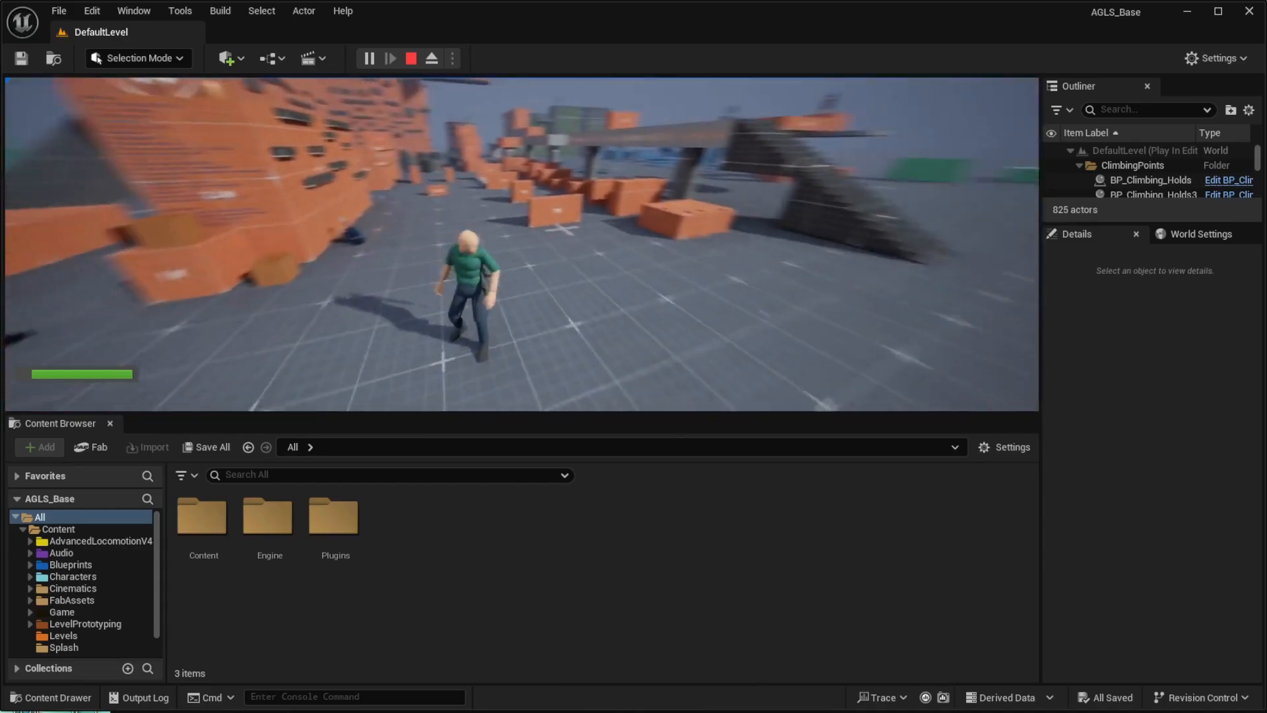
key(1)
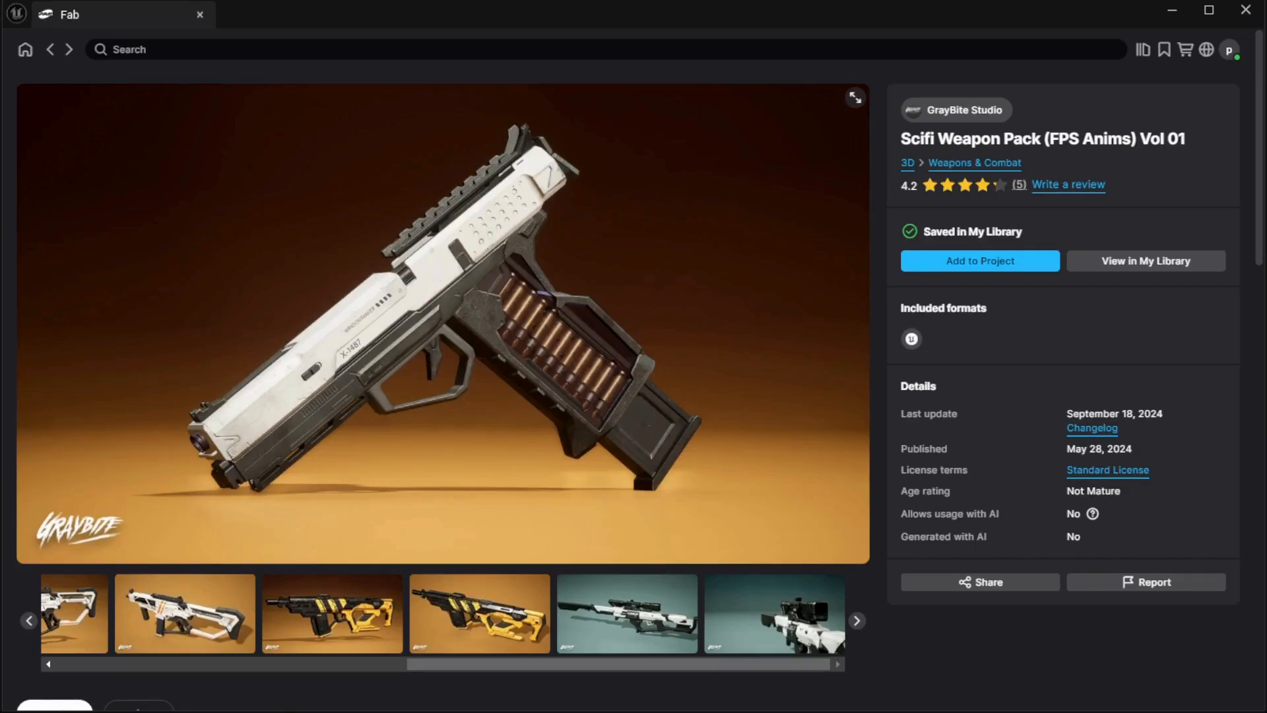
click(648, 644)
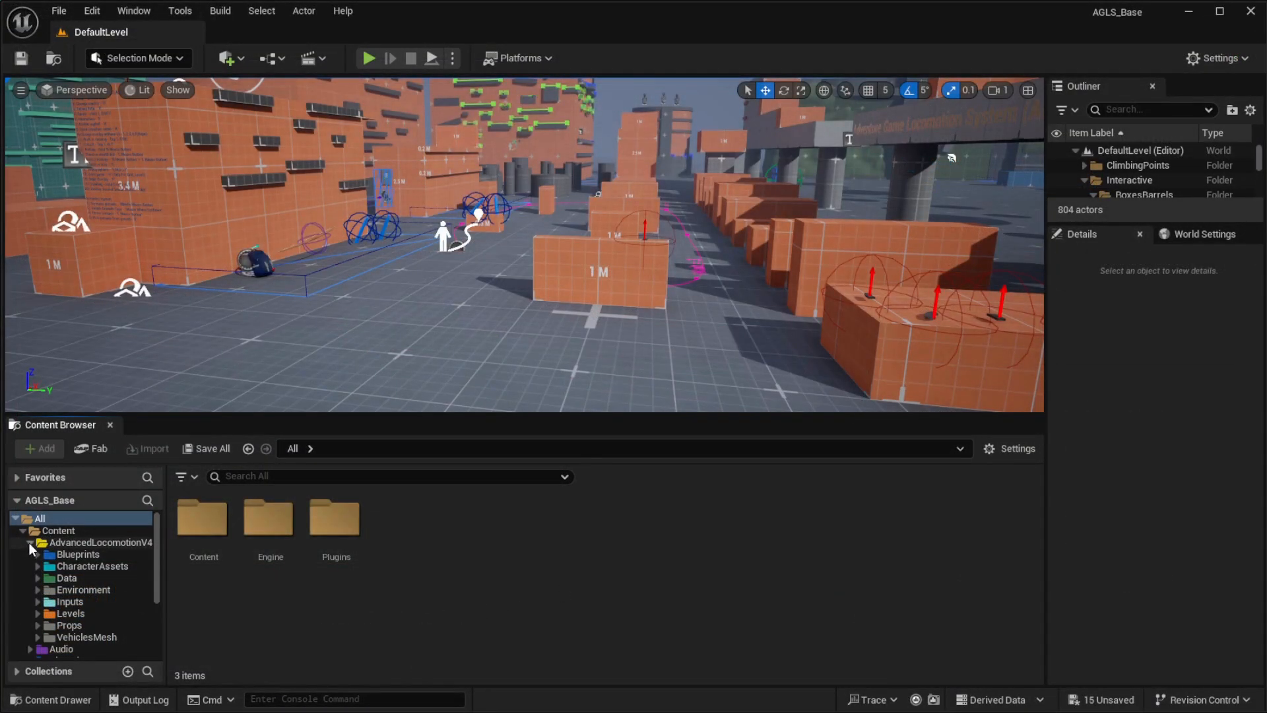
Open RifleAssetsDataTable from the AdvancedLocomotionV4/Data/DataTables folder
click(37, 578)
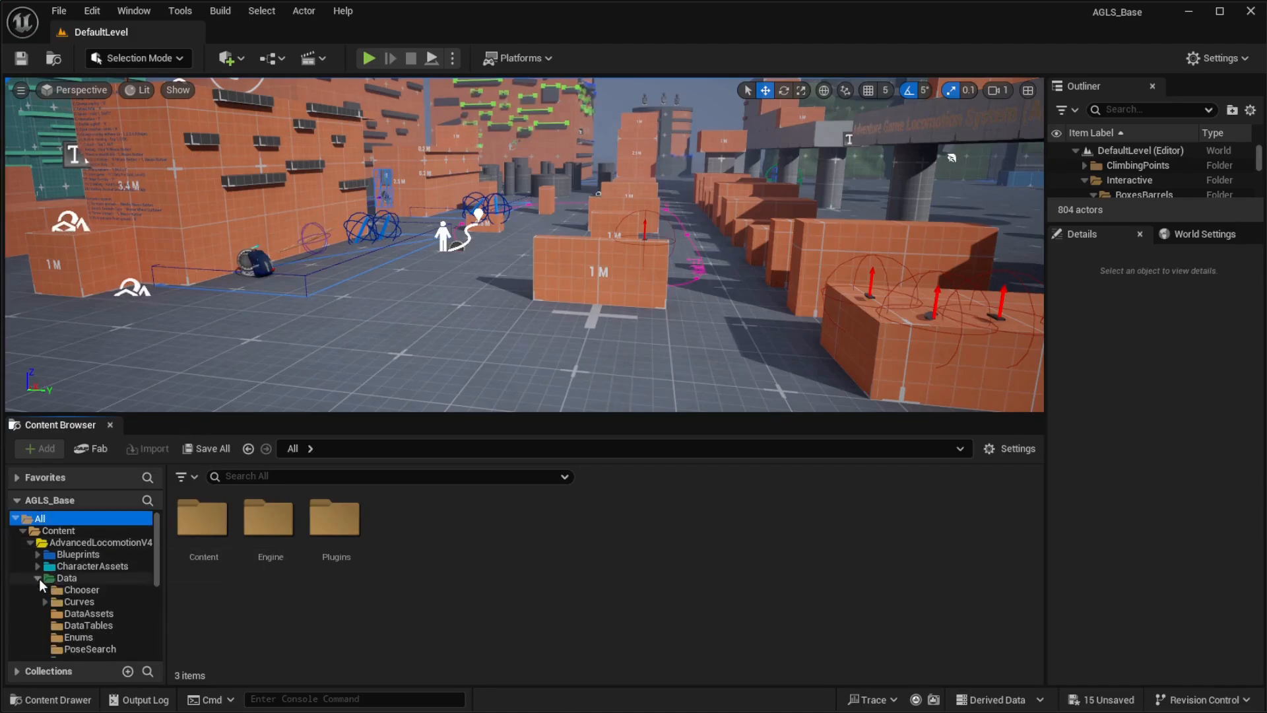
click(80, 626)
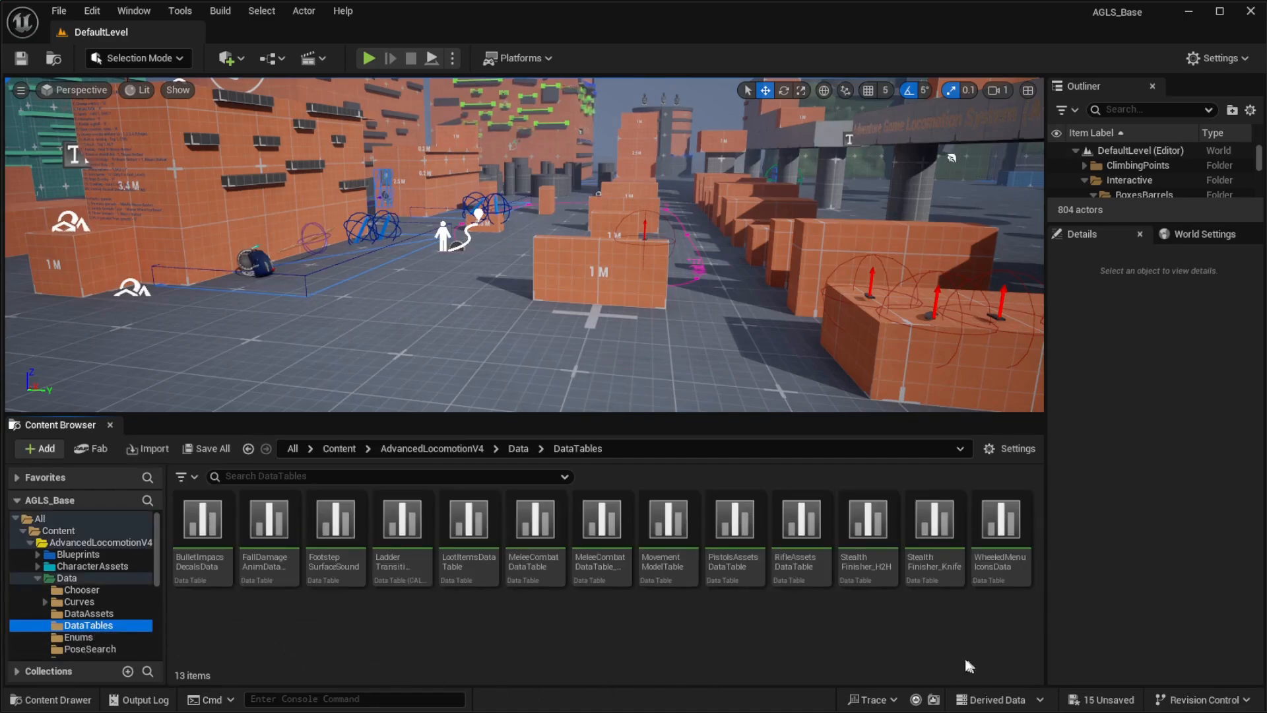
mouse_move(798, 560)
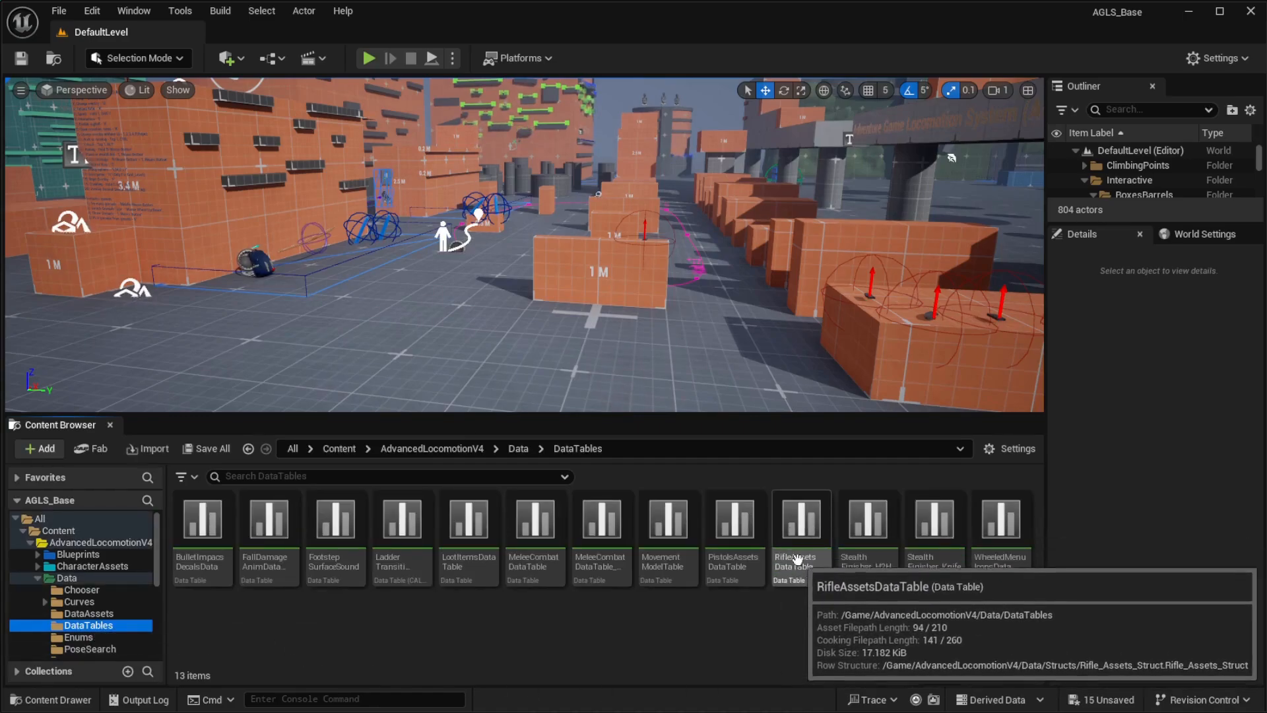
double_click(812, 573)
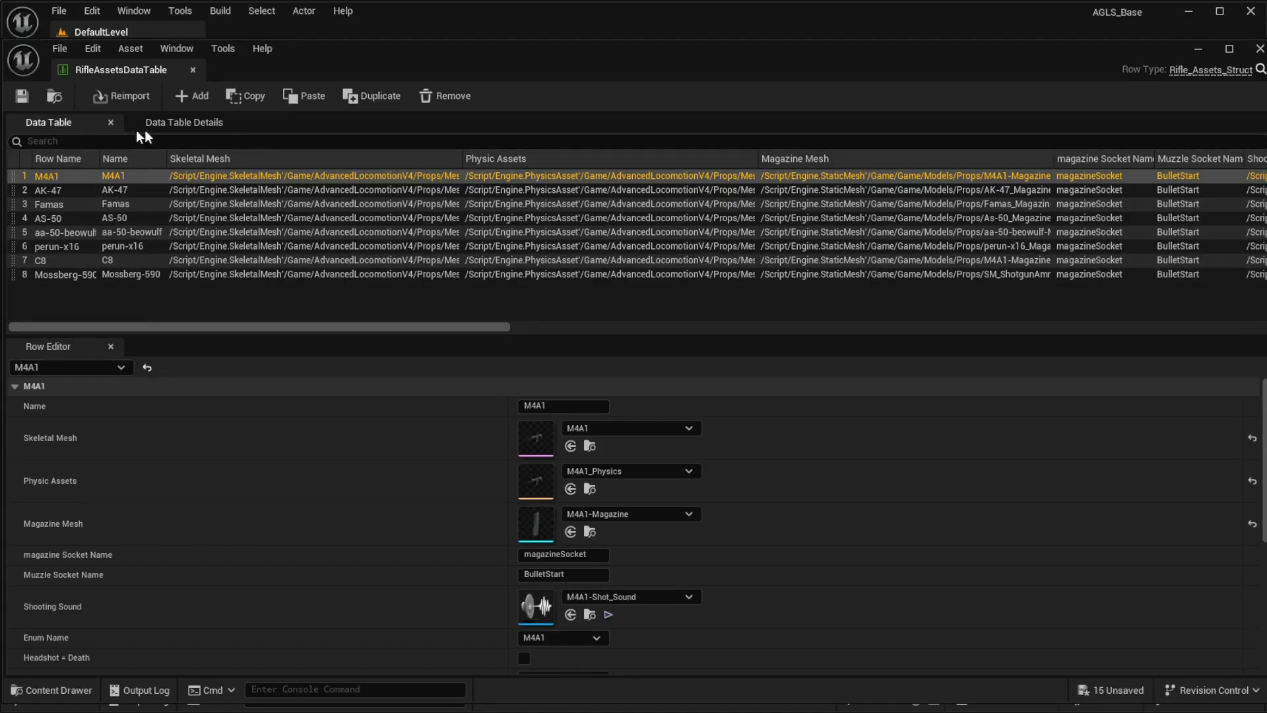
Add a new row to the rifle data table and set both its row name and its Name value to DTR-20
click(187, 100)
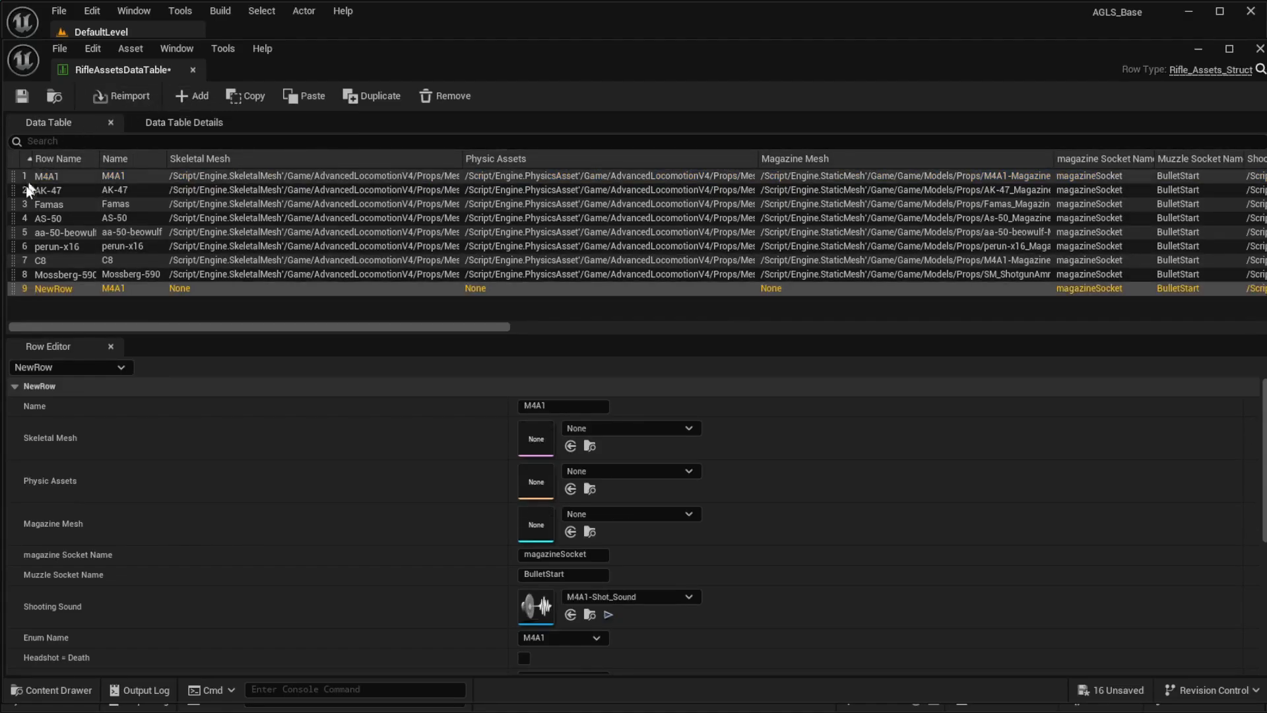
click(55, 290)
double_click(54, 289)
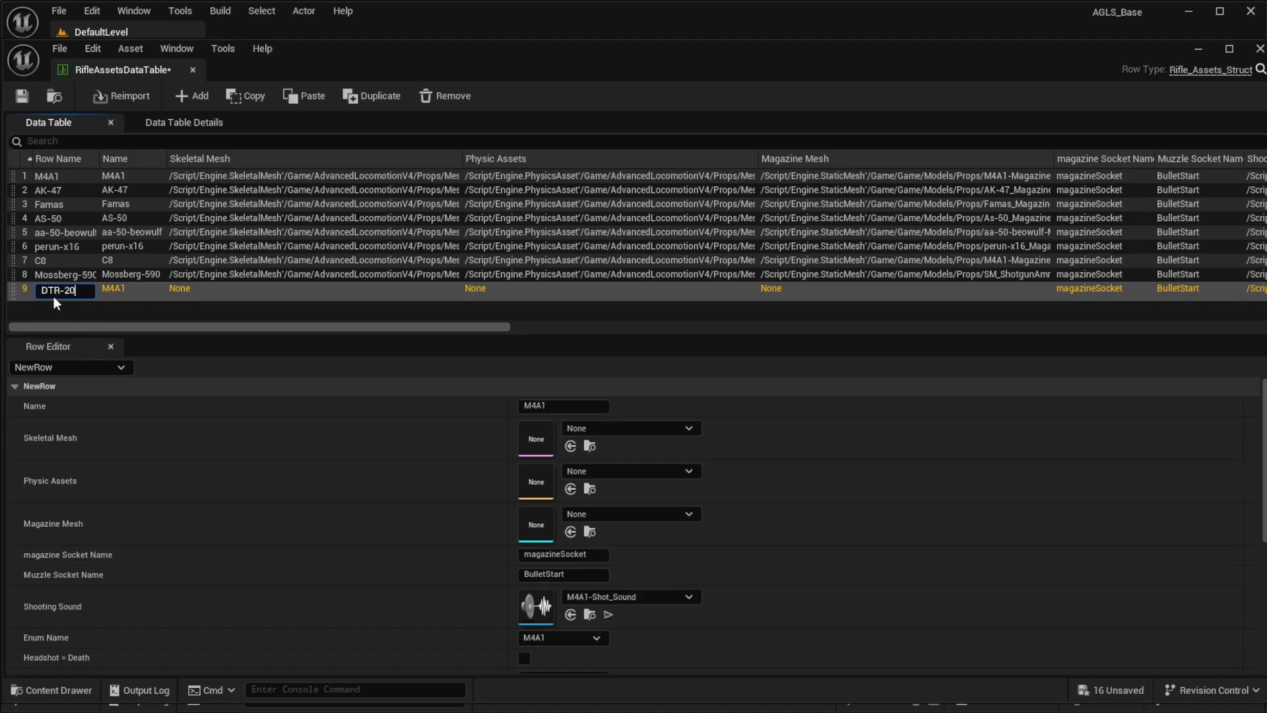
text(DTR-20)
key(Return)
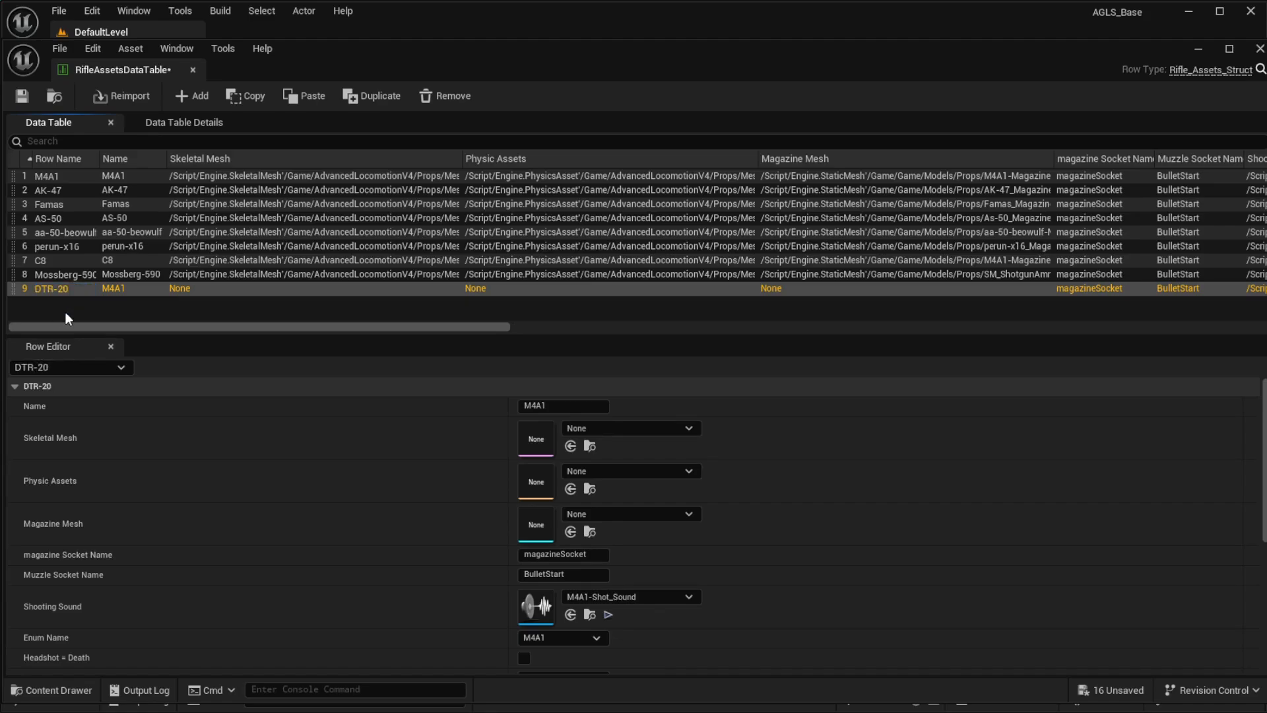
click(553, 407)
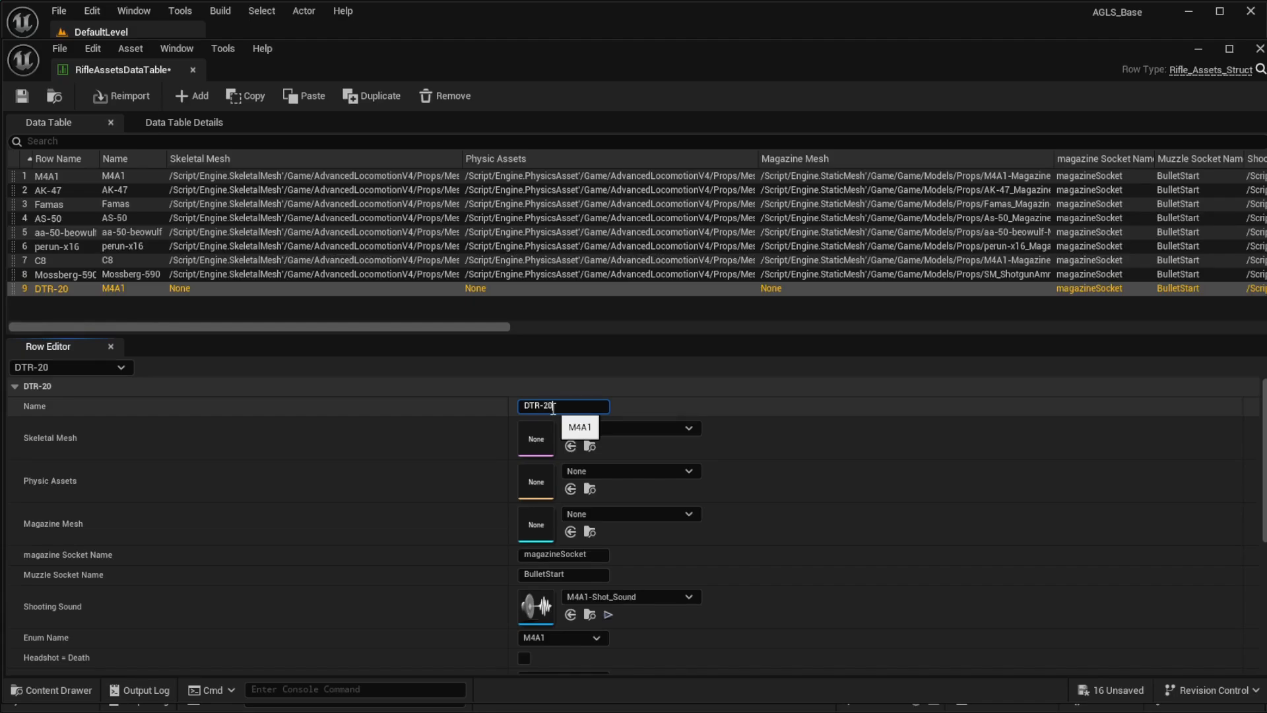
Assign skeletal mesh SK_DTR-20_Sniper_Y_01a and physics asset SK_DTR-20_Sniper_Y_01a_PhysicsAsset to the DTR-20 row
click(608, 432)
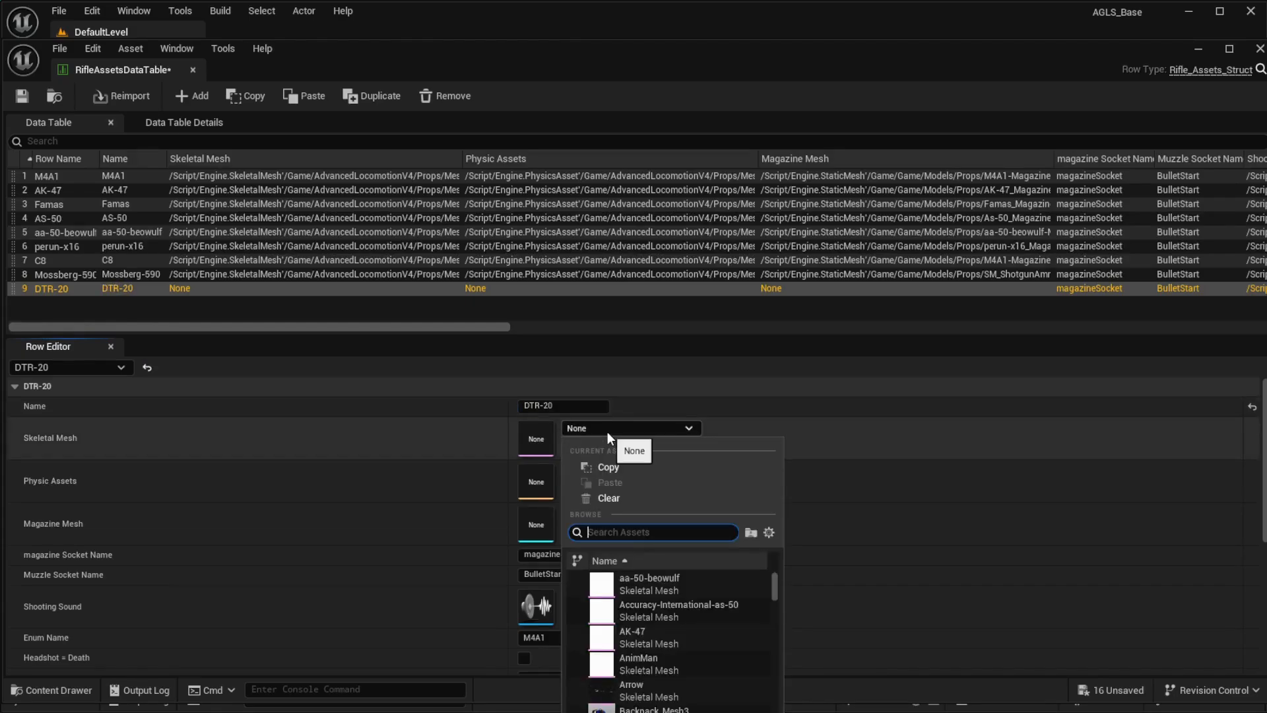
text(dtr-)
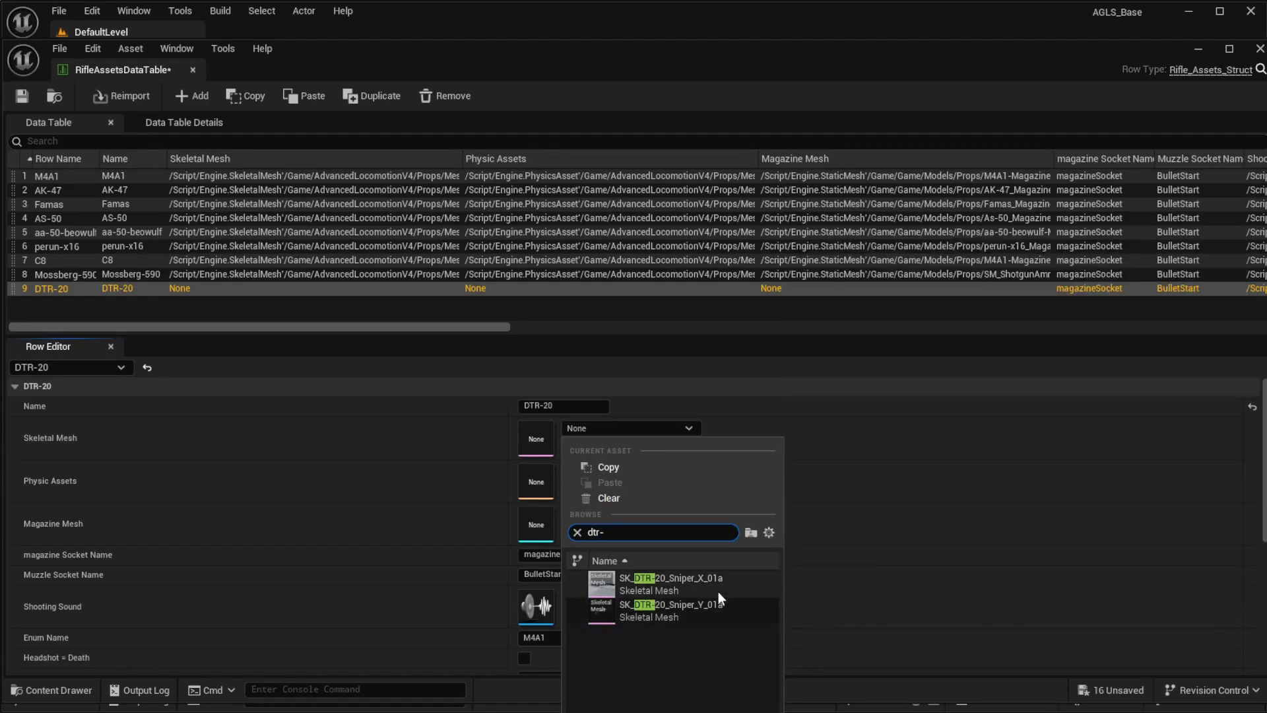
mouse_move(715, 580)
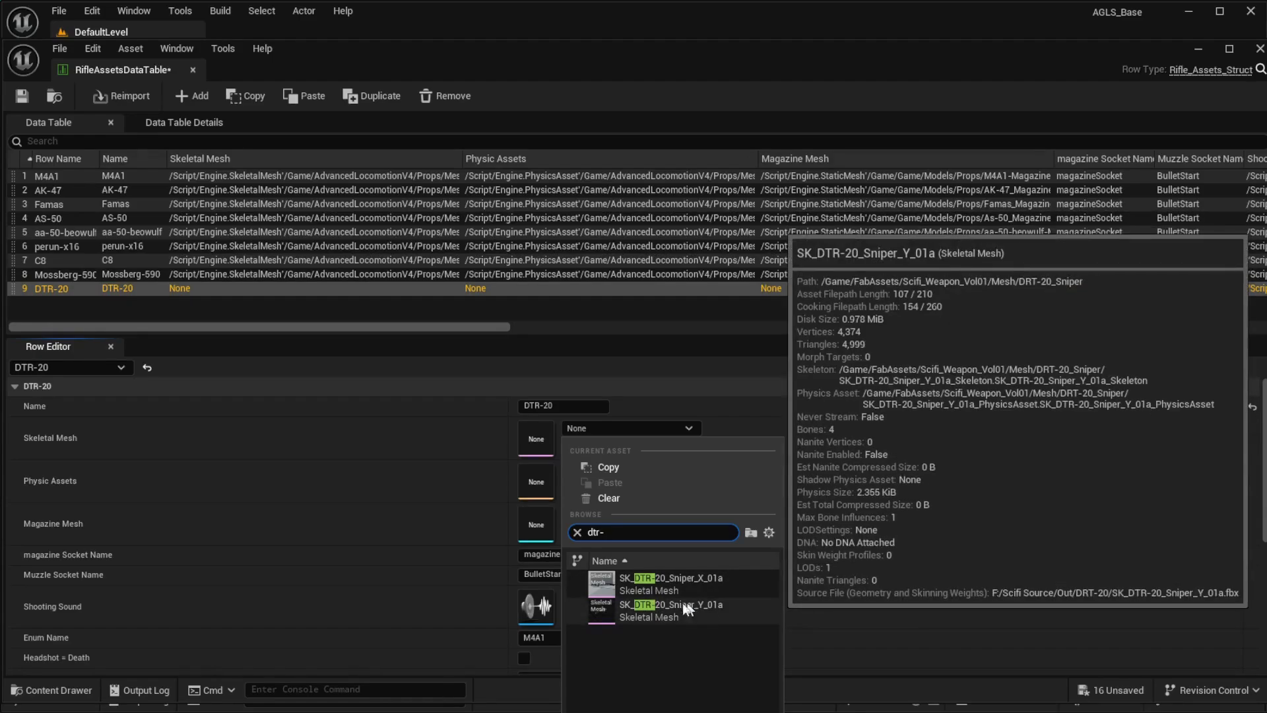
click(699, 612)
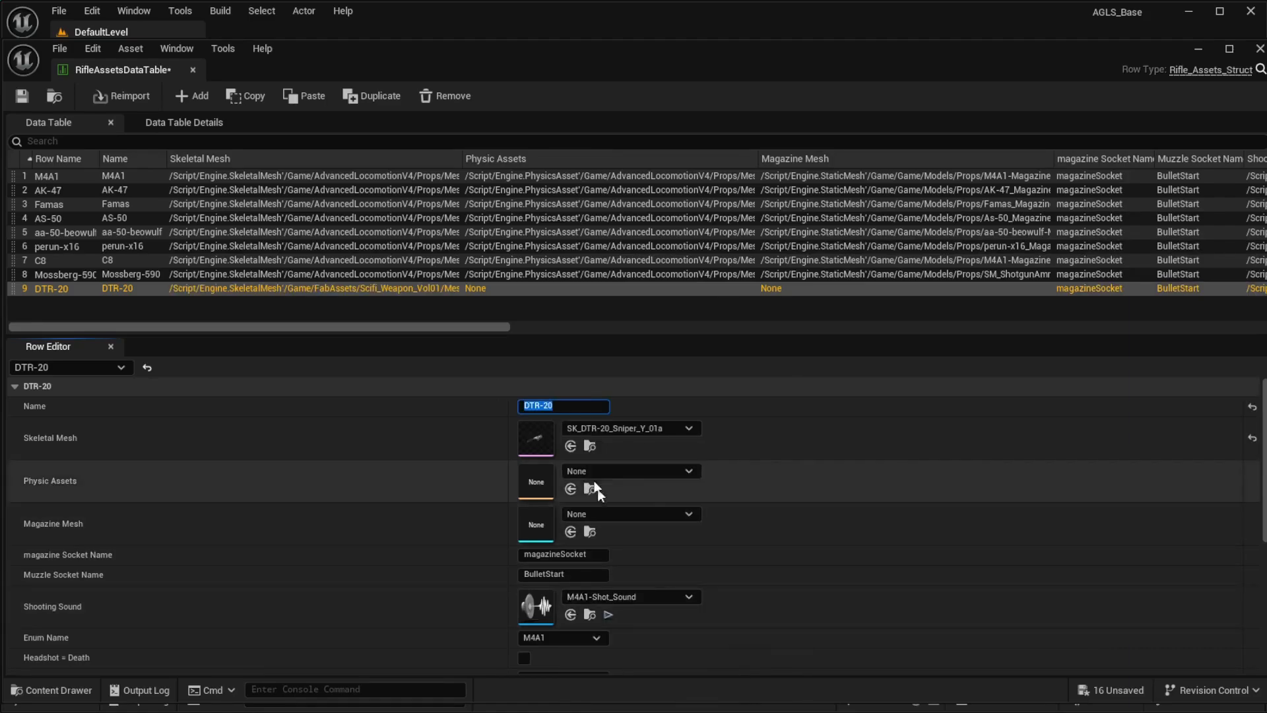
click(591, 470)
text(dt)
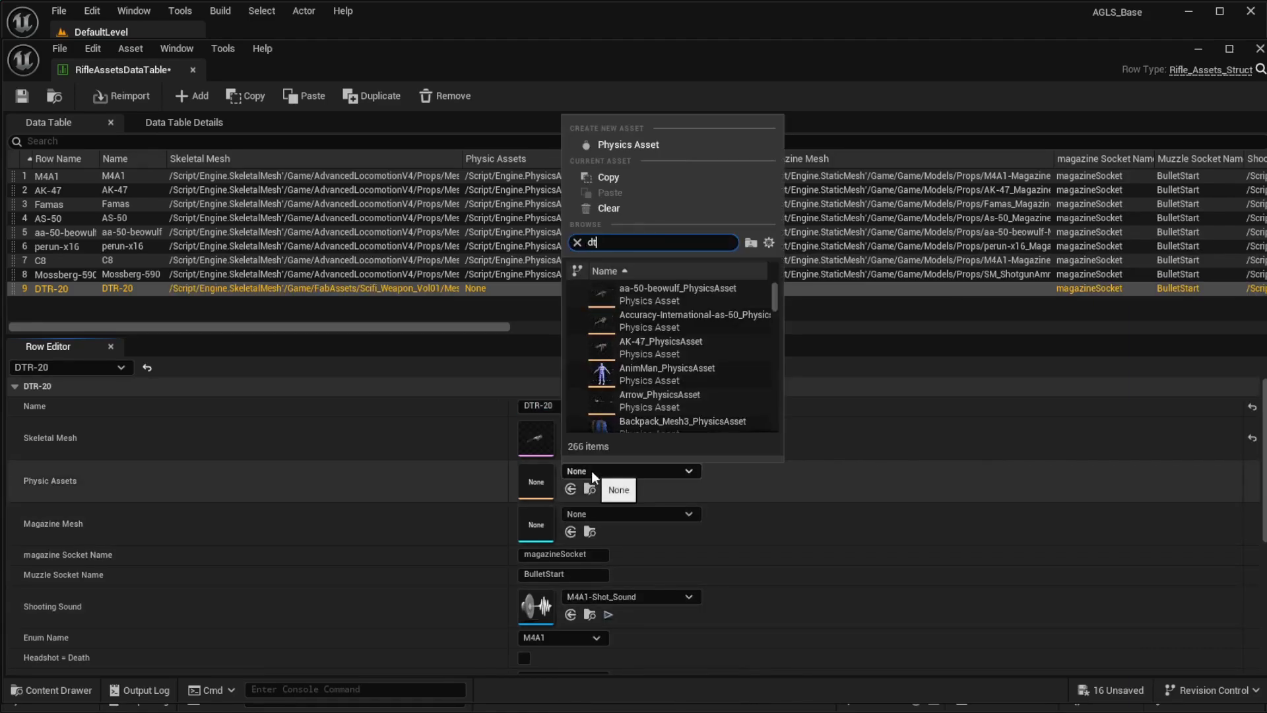
text(r-20)
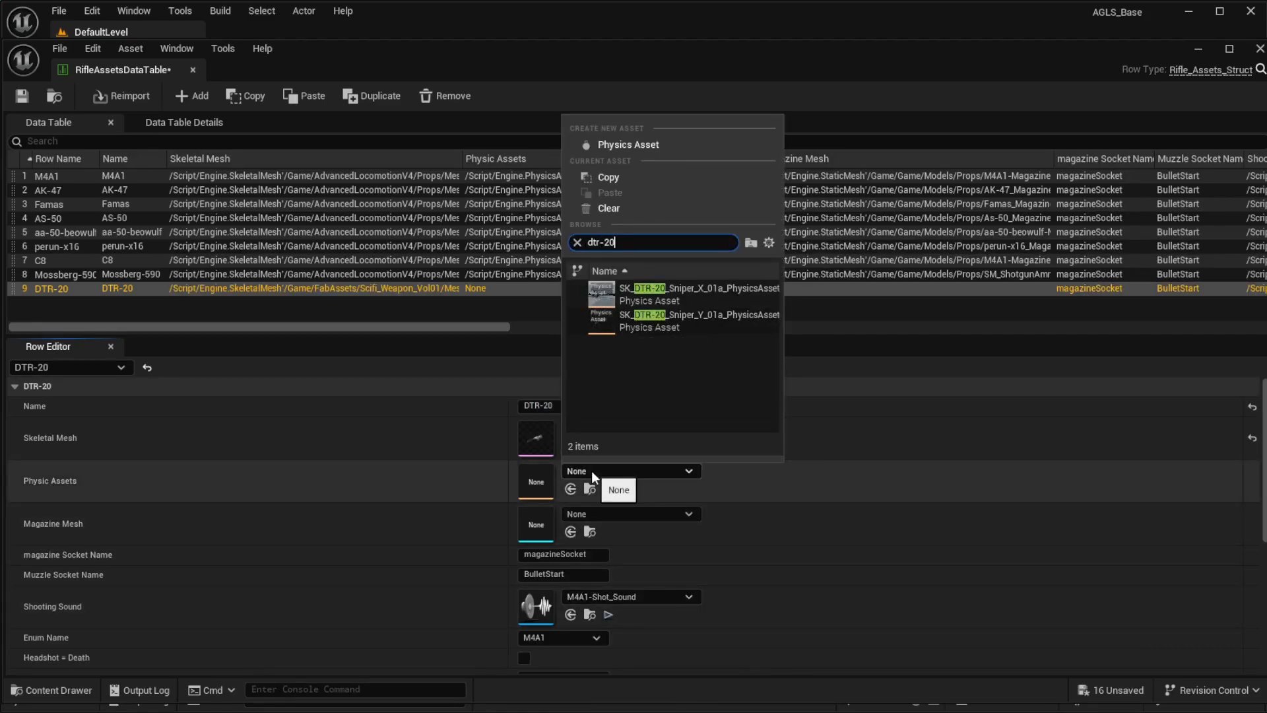
click(715, 311)
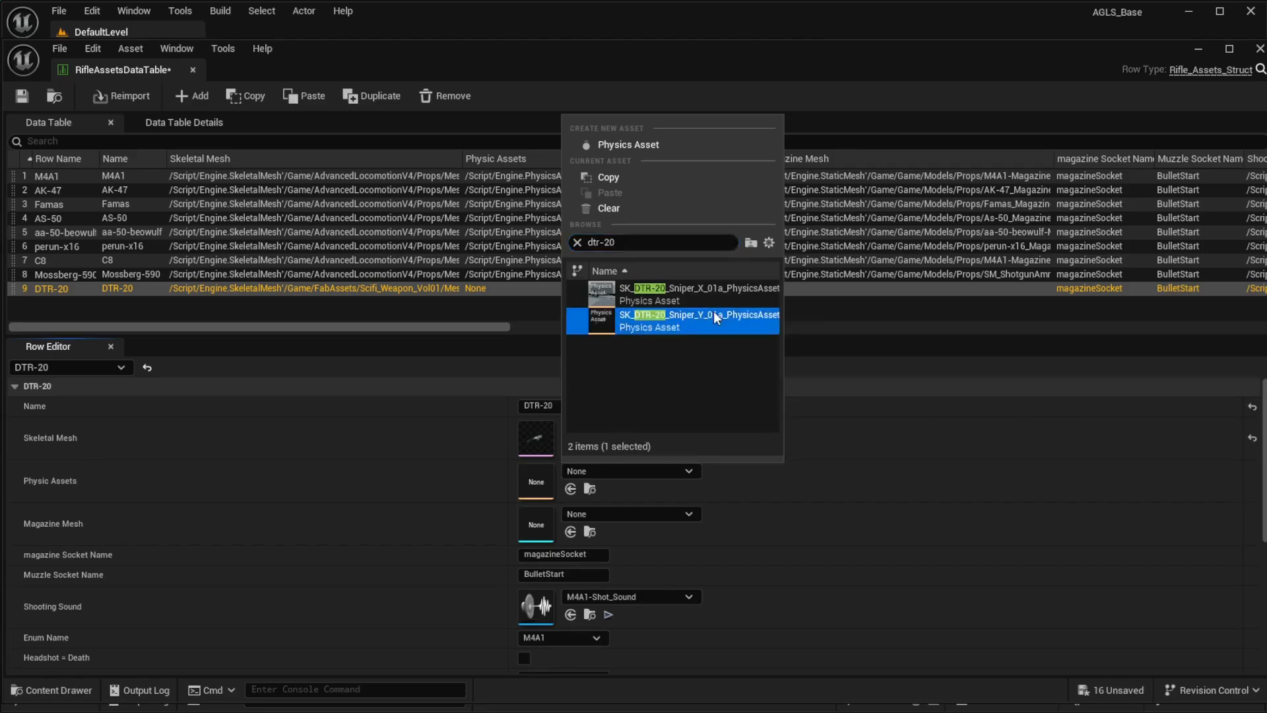
Set the DTR-20 row's magazine mesh to SM_DTR-20_Mag_01a and enable Is Sniper Rifle
click(589, 513)
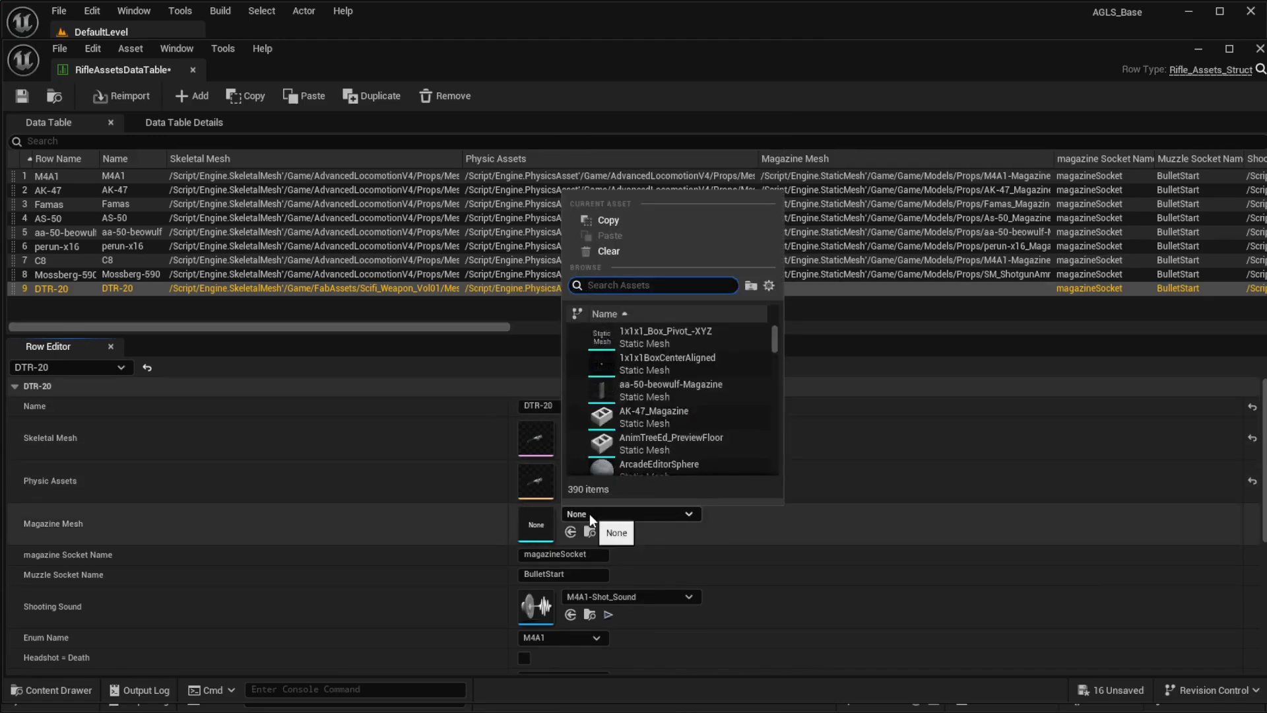
text(dtr-20)
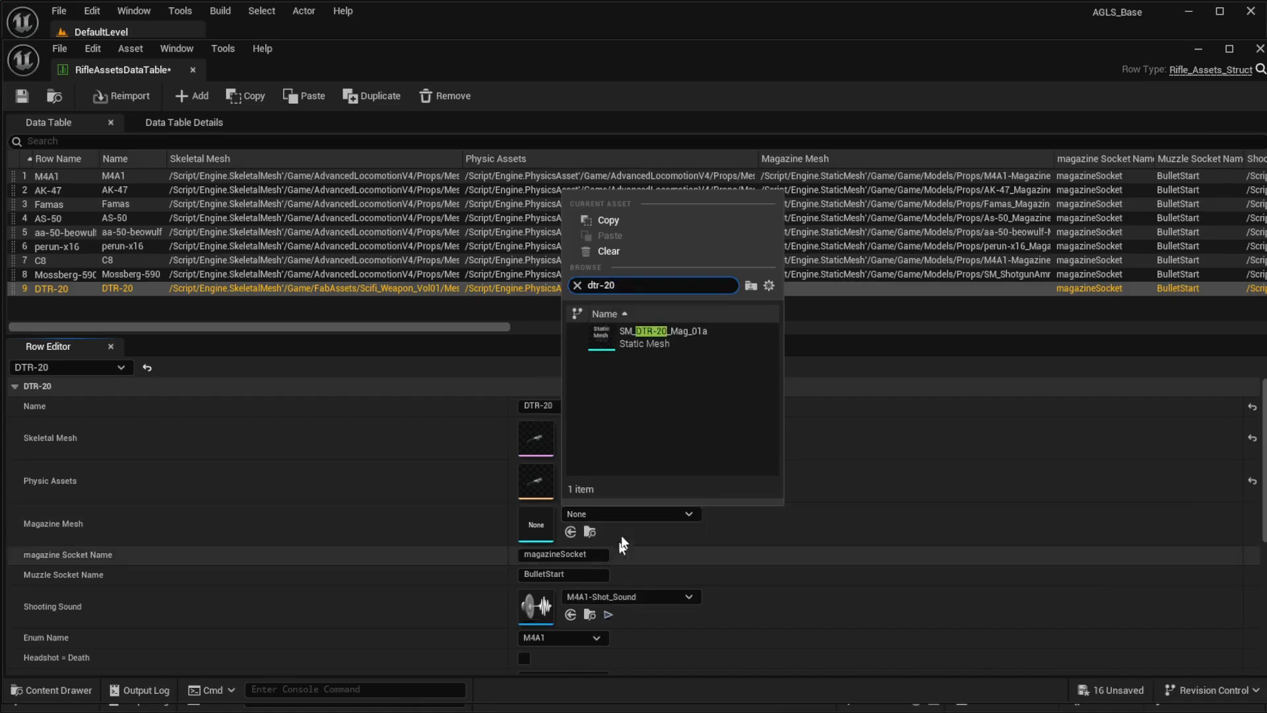
click(640, 341)
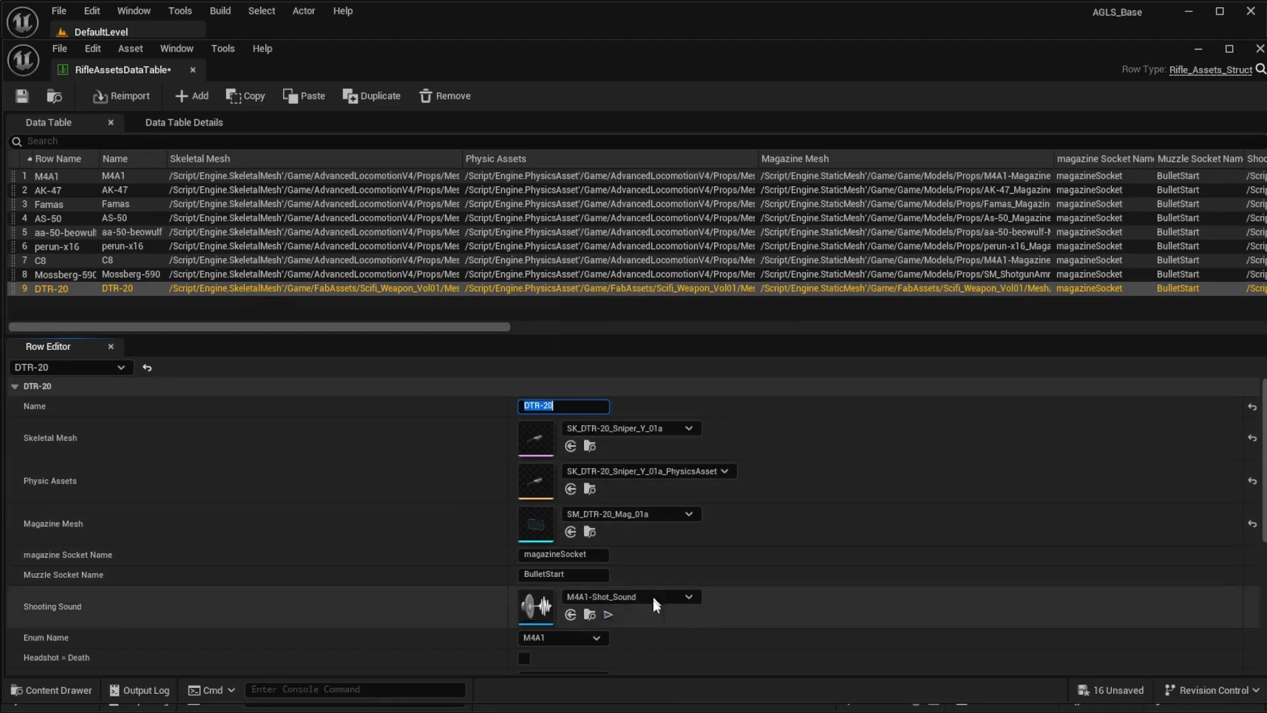
scroll(654, 636, down, 1)
scroll(652, 630, down, 6)
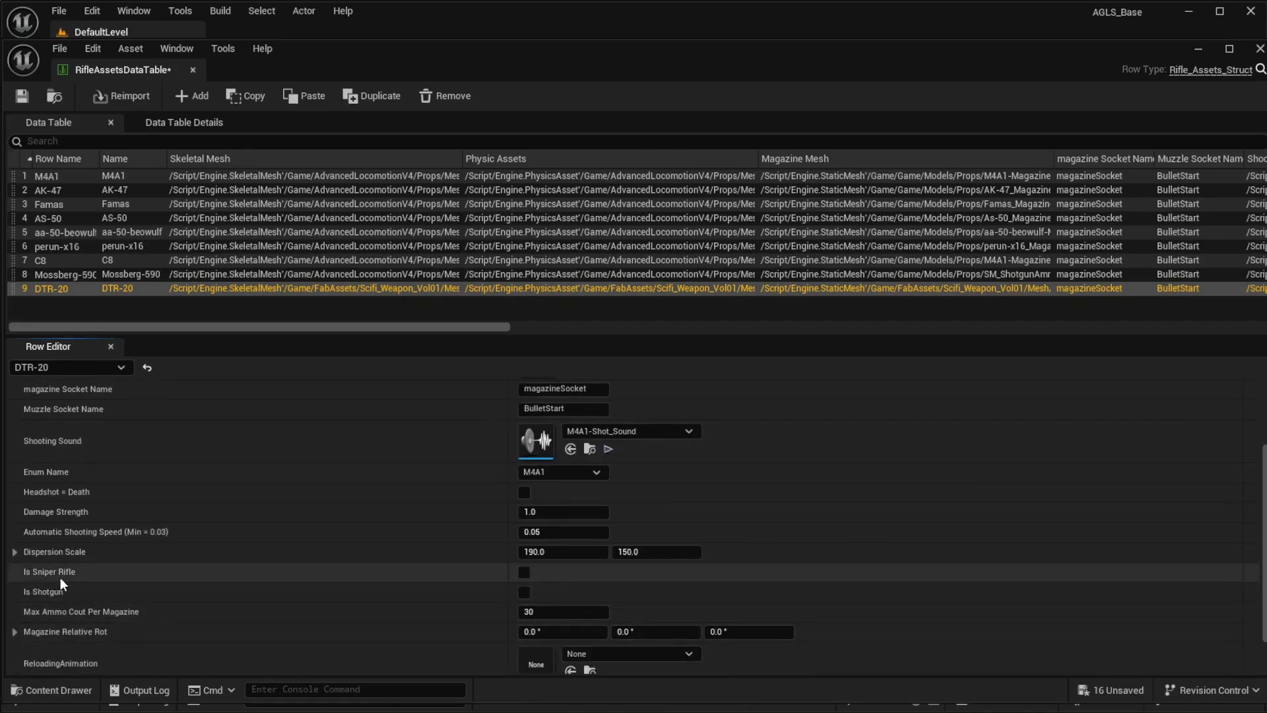
click(524, 571)
Assign the Accuracy-International-as-50 reload montage to both ReloadingAnimation and RifleReloadingDetails of the DTR-20 row
scroll(548, 573, down, 3)
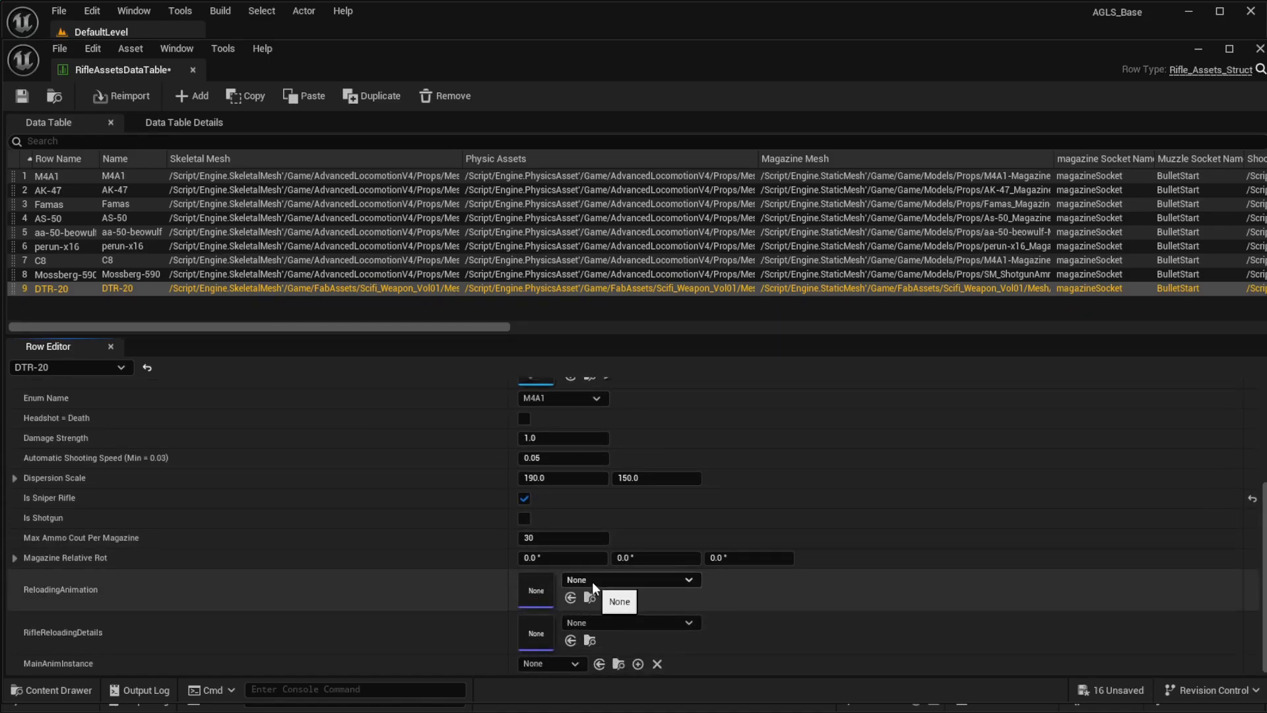
click(592, 581)
text(as-50)
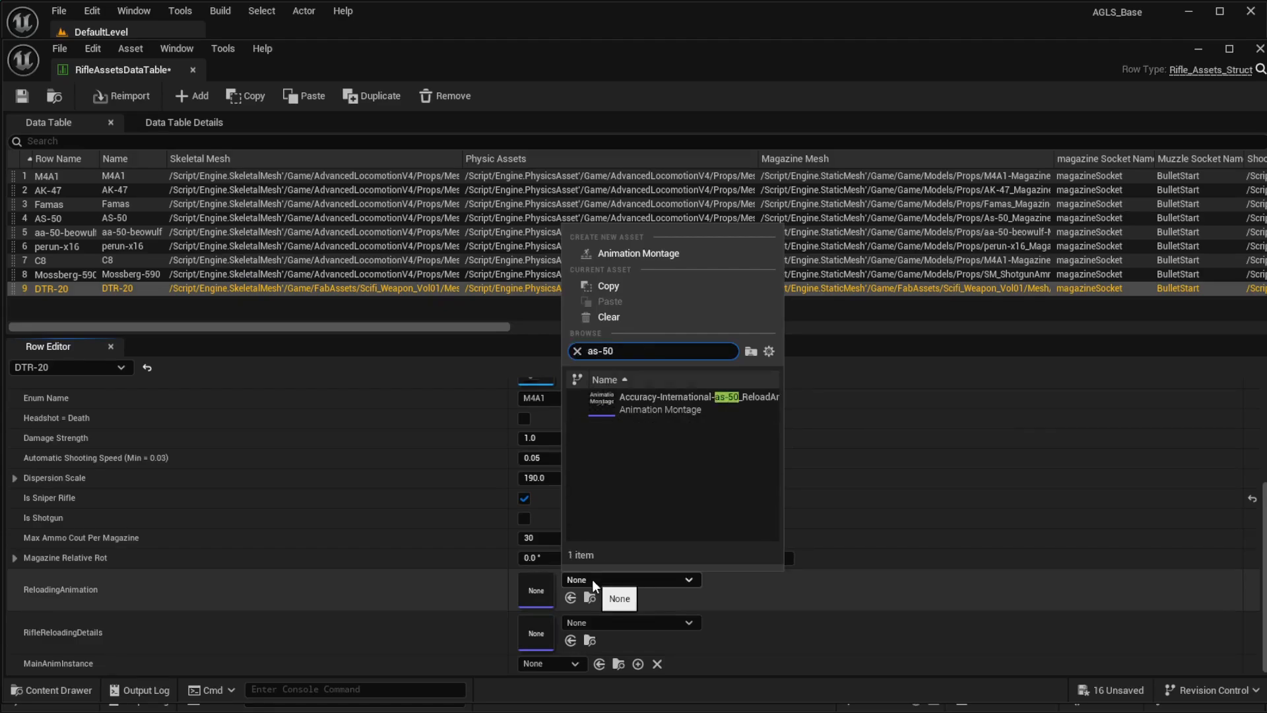
click(655, 404)
click(601, 623)
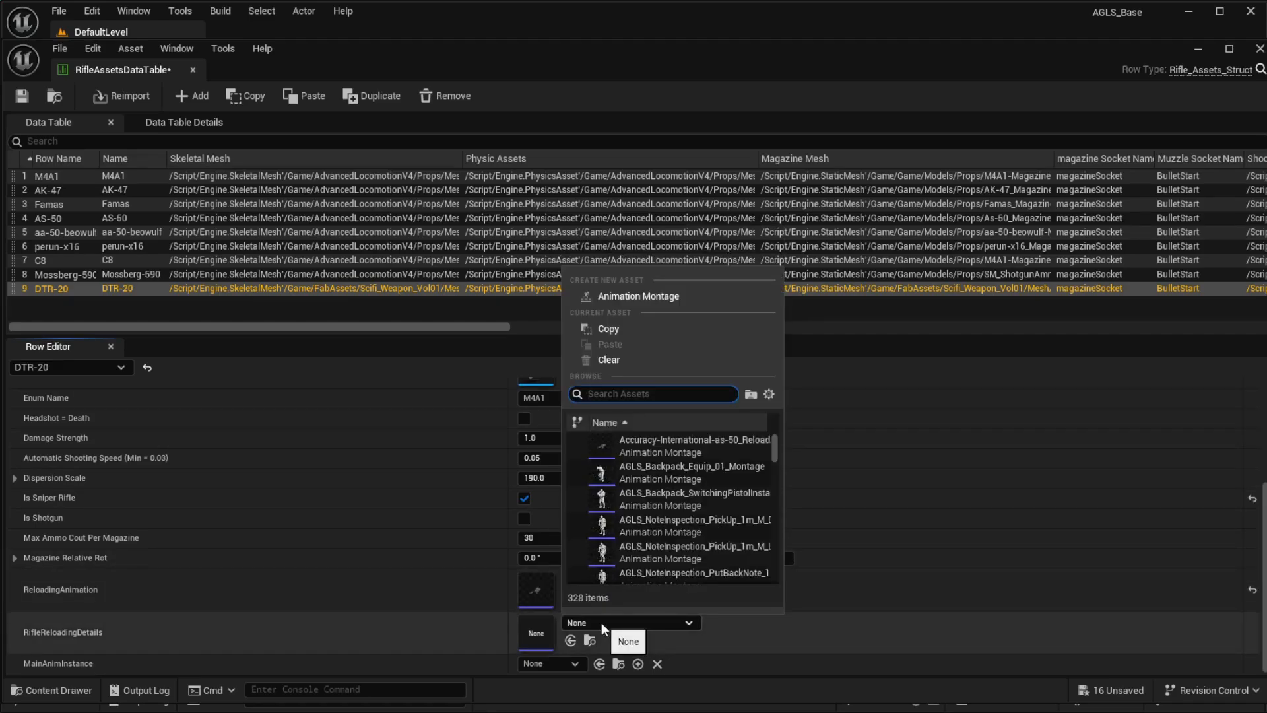
text(as-50)
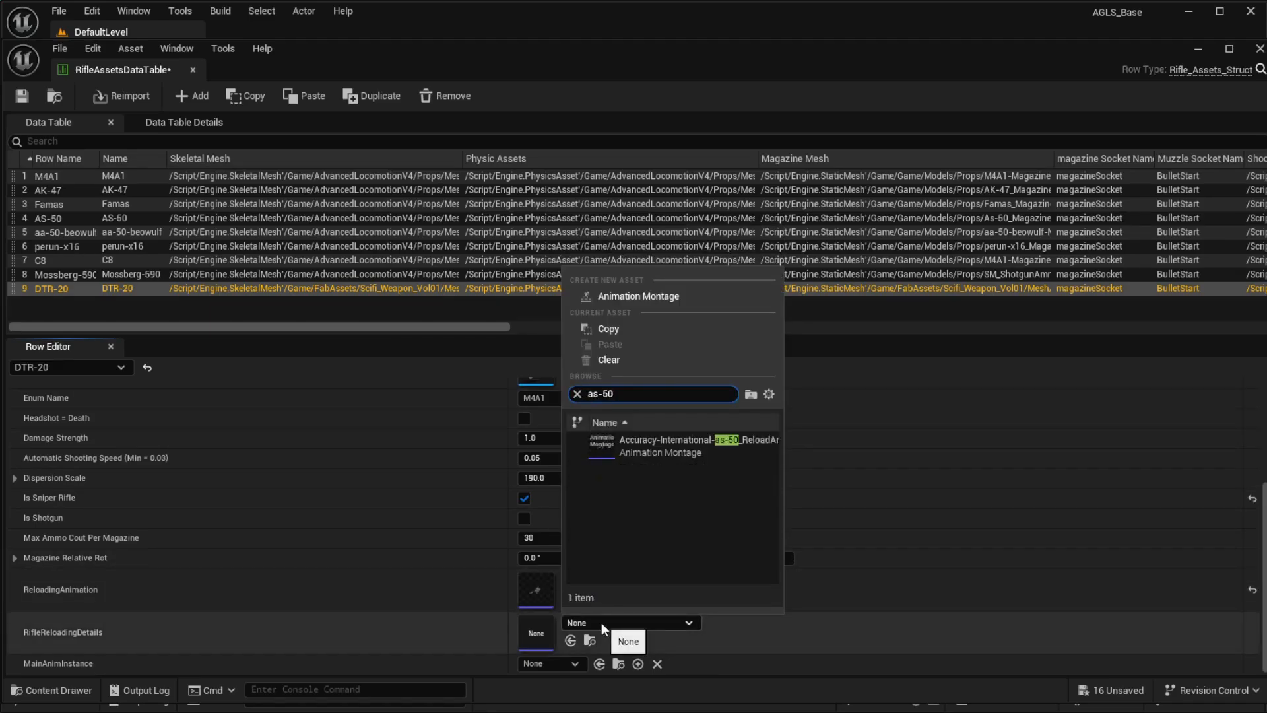
click(656, 445)
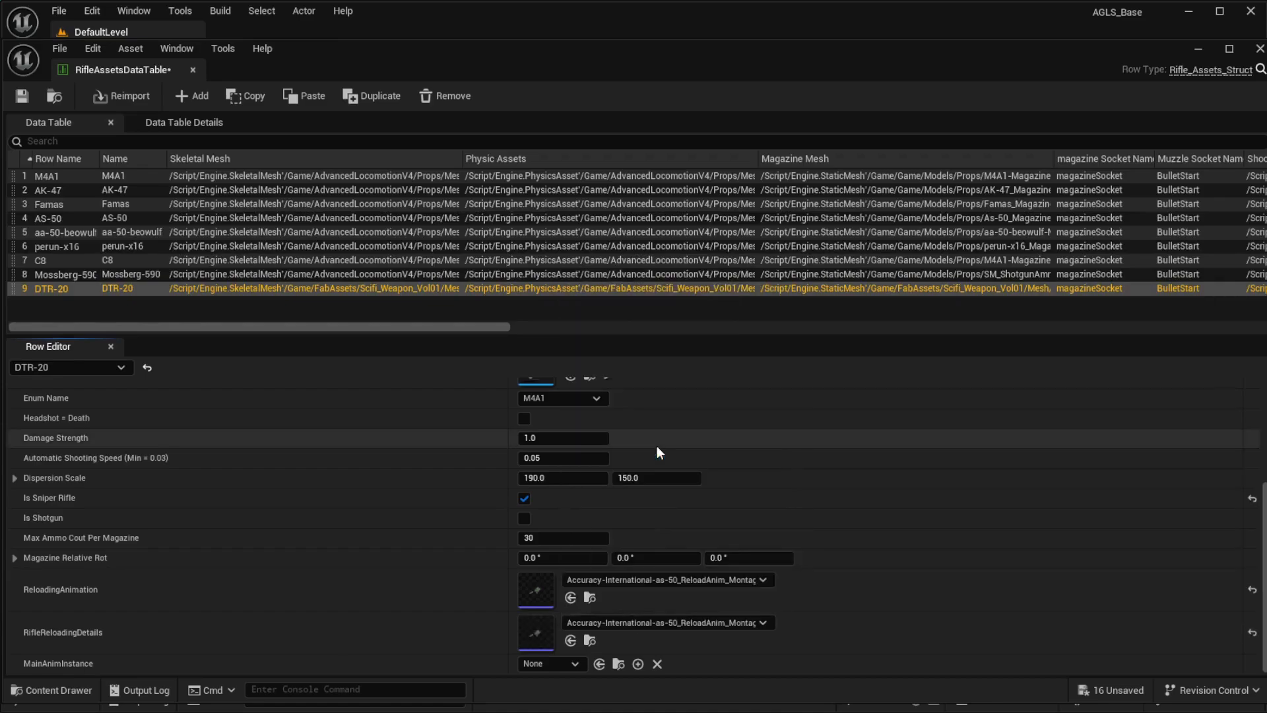
Set the DTR-20 row's MainAnimInstance to Accuracy-International-as-50_AnimBP, and save and close the data table
click(564, 663)
text(as-50)
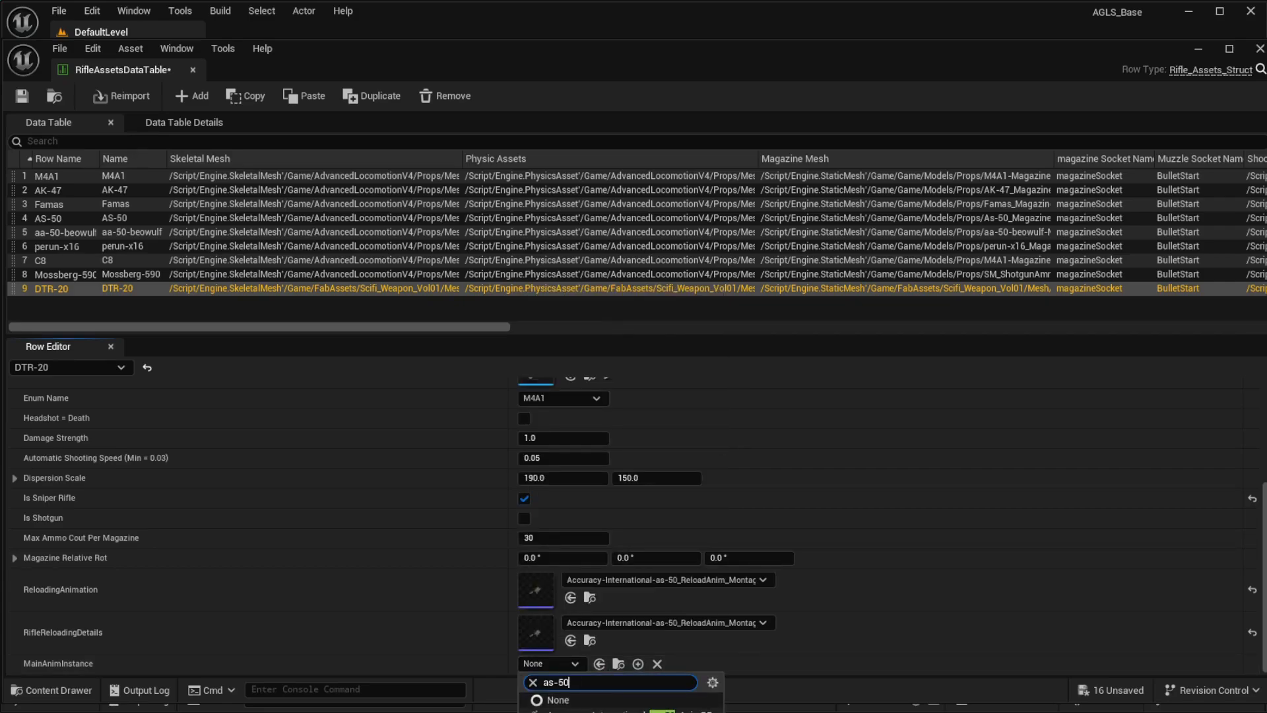
click(631, 711)
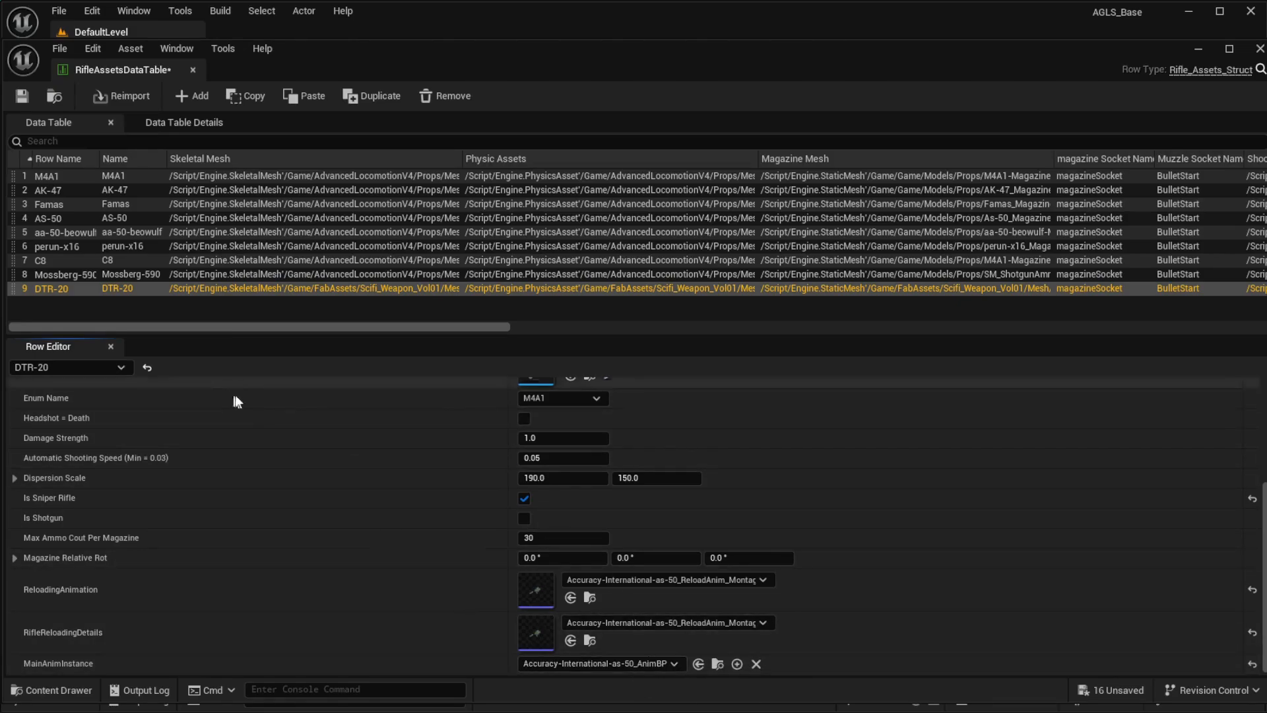
click(24, 99)
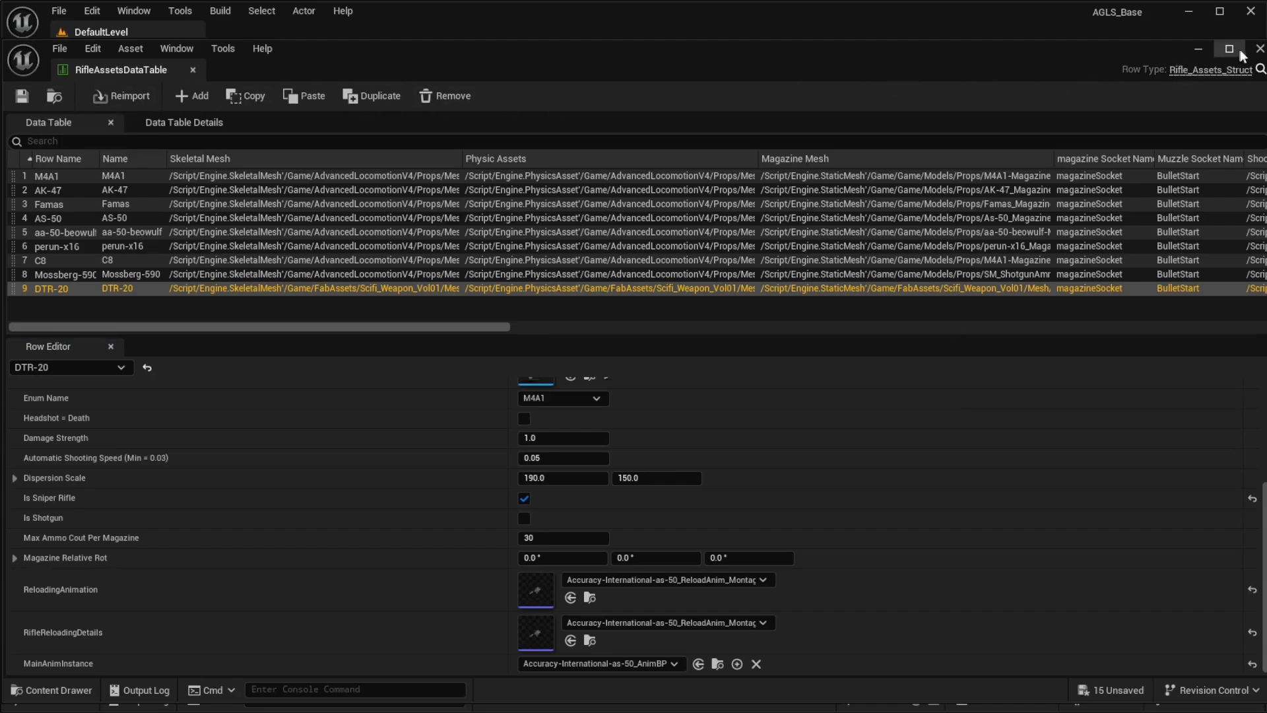
click(1260, 49)
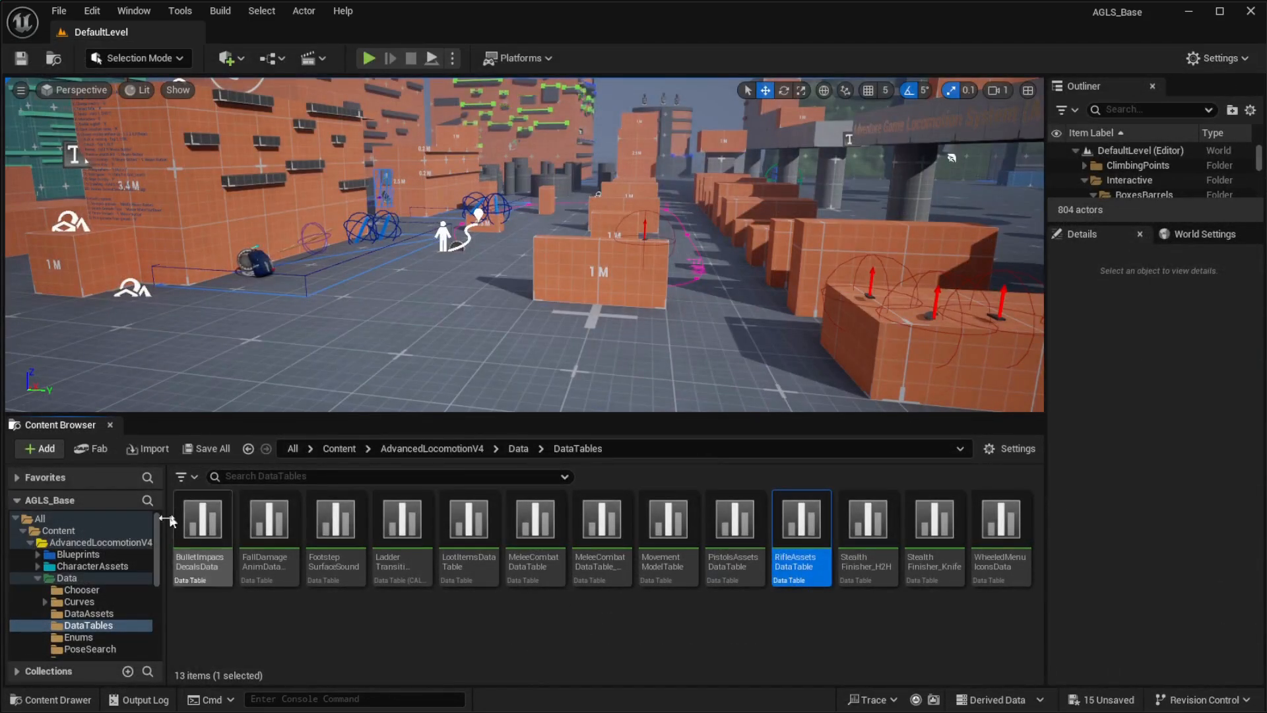
Find the Rifle_Model enumeration in the Data/Enums folder by searching for "rifle" and open it
click(79, 638)
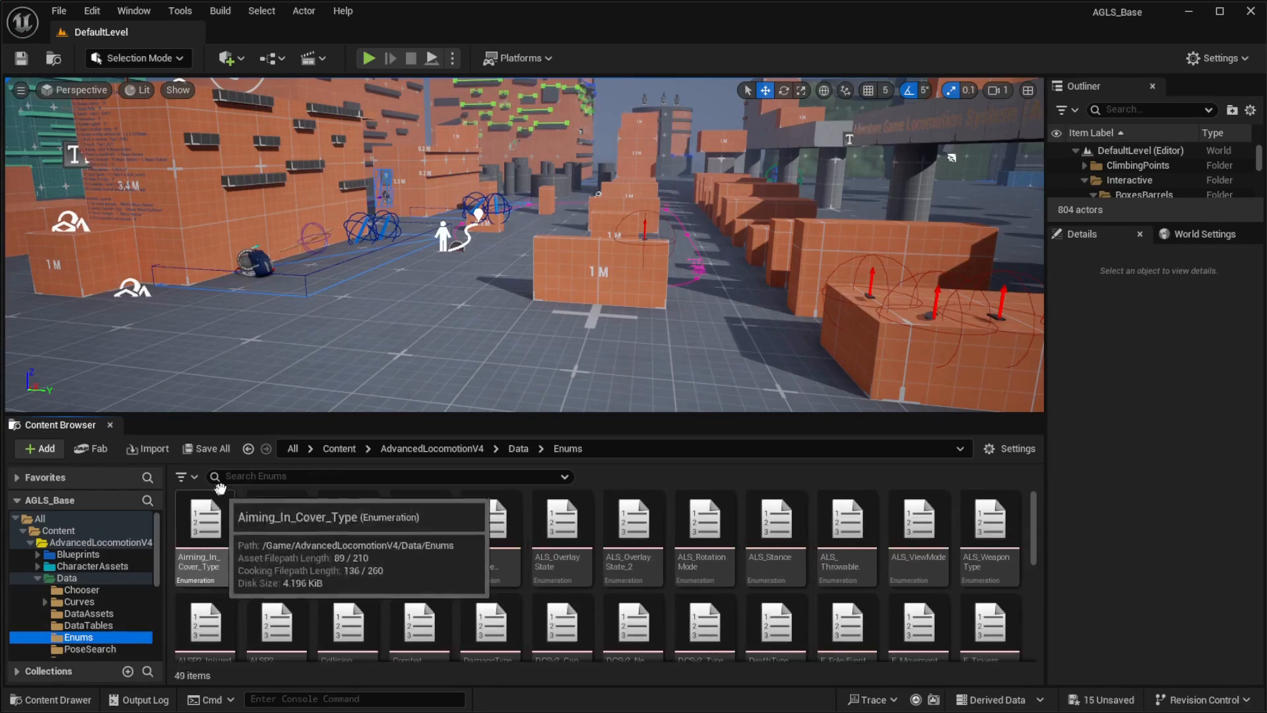
click(238, 476)
text(rifle)
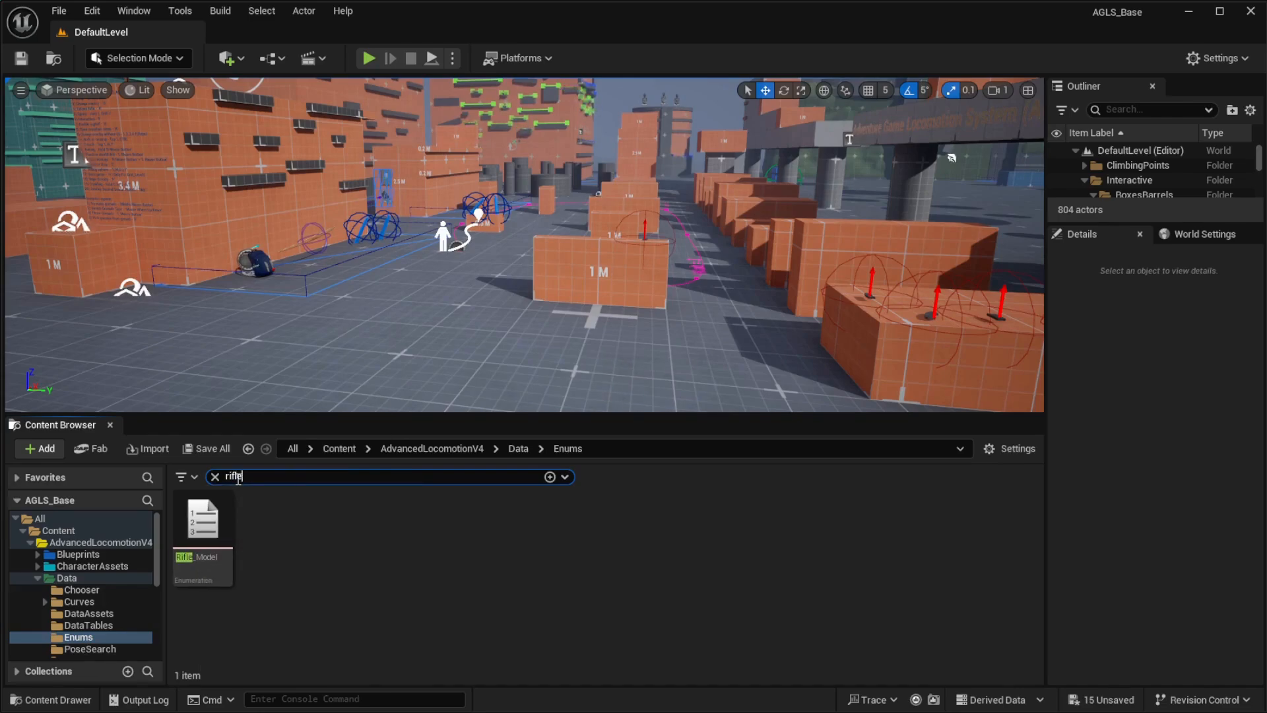
click(284, 533)
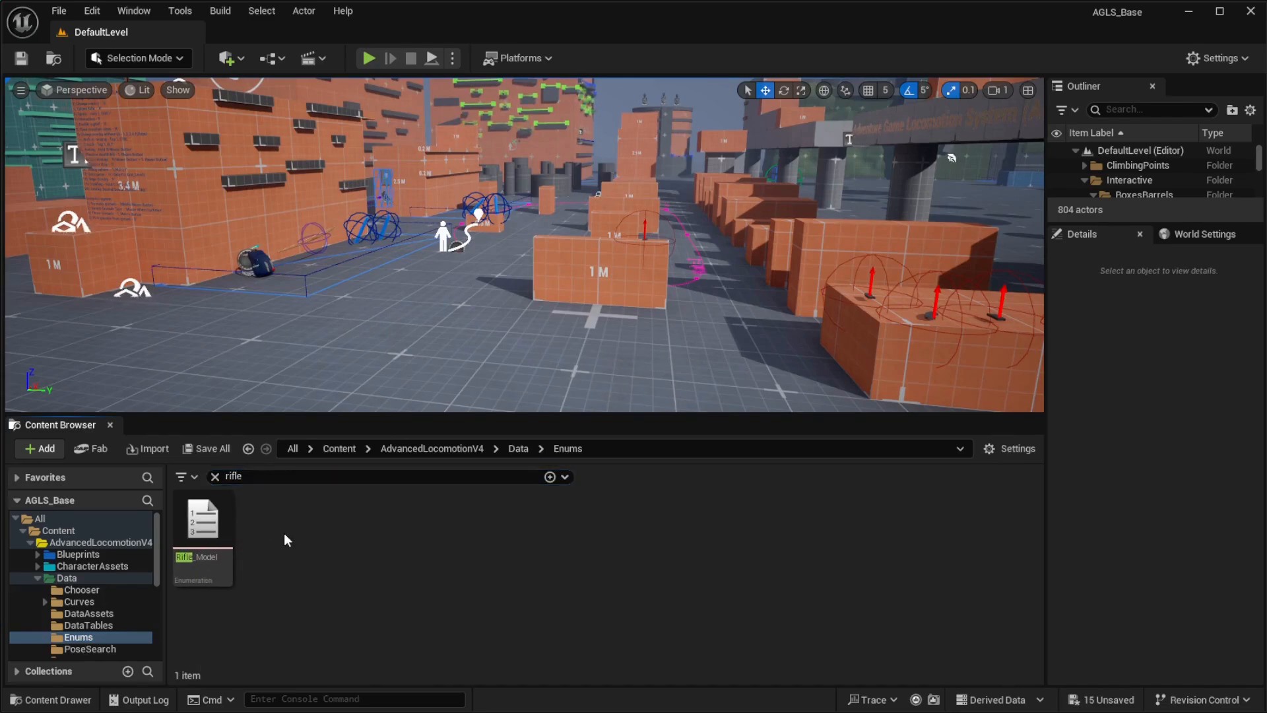
double_click(197, 558)
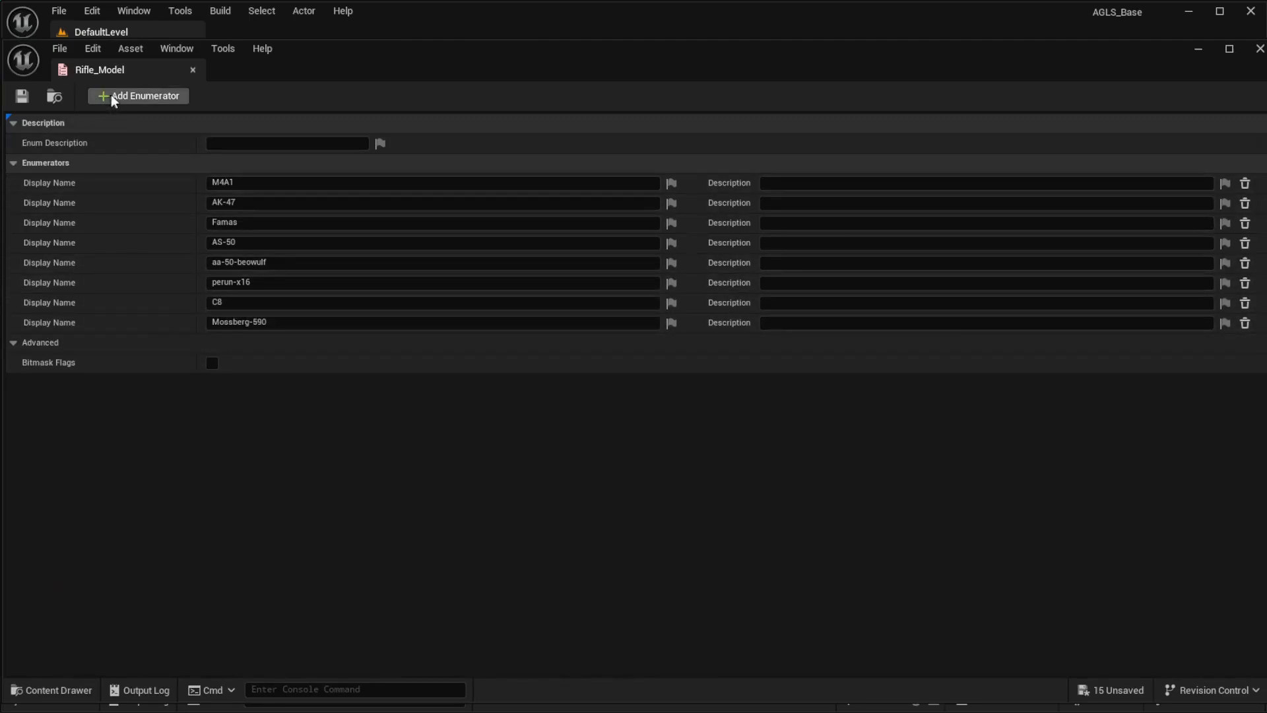
Add a DTR-20 enumerator to the Rifle_Model enumeration, and save and close it
click(157, 97)
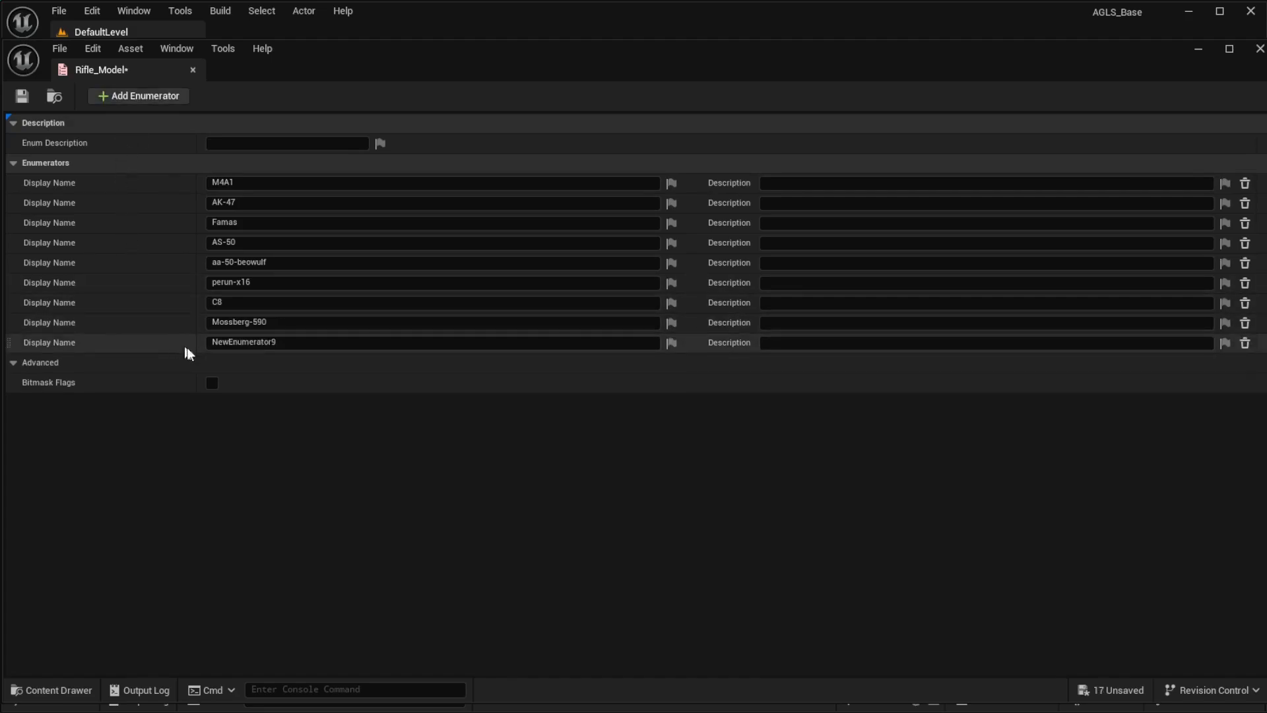
click(248, 342)
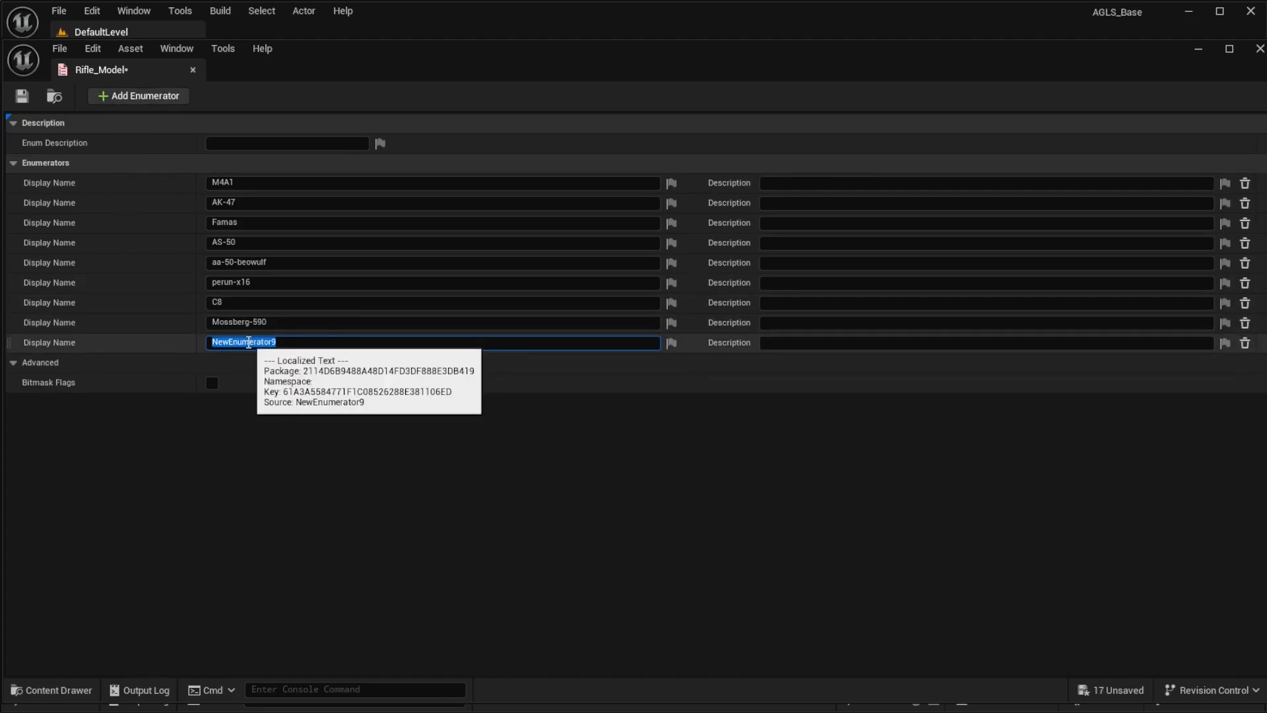
text(DTR-20)
key(Return)
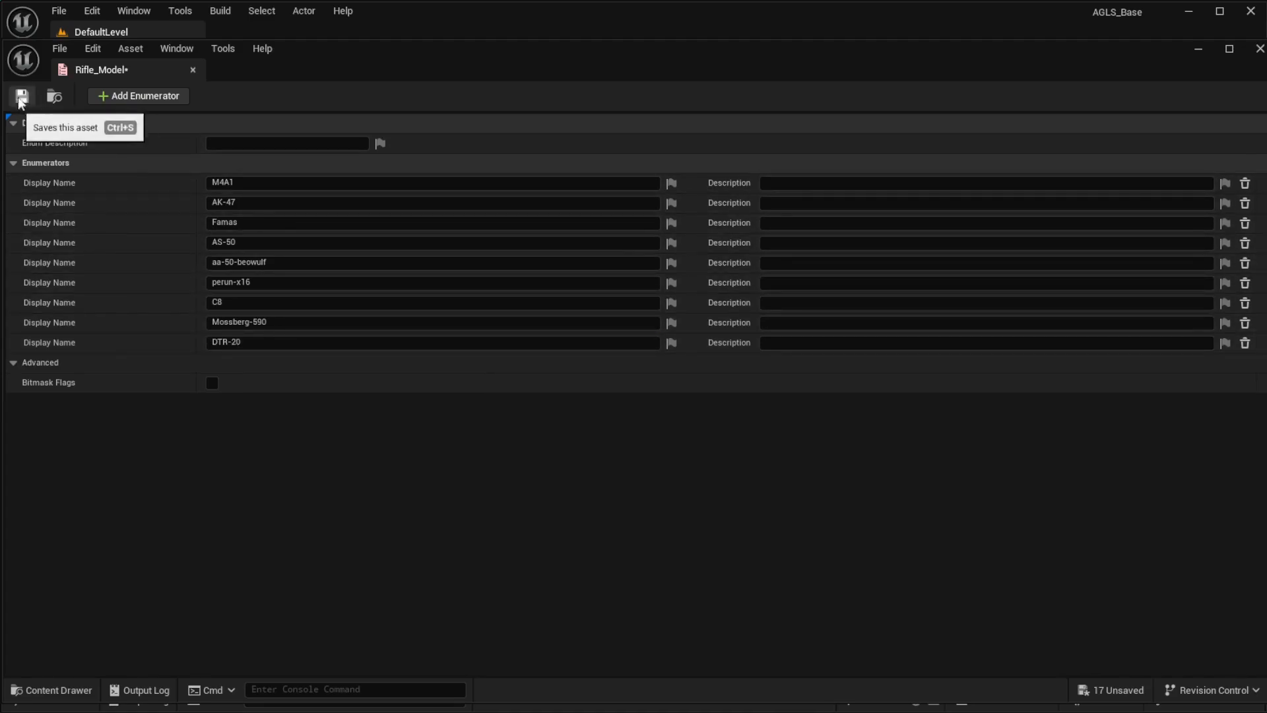
click(27, 98)
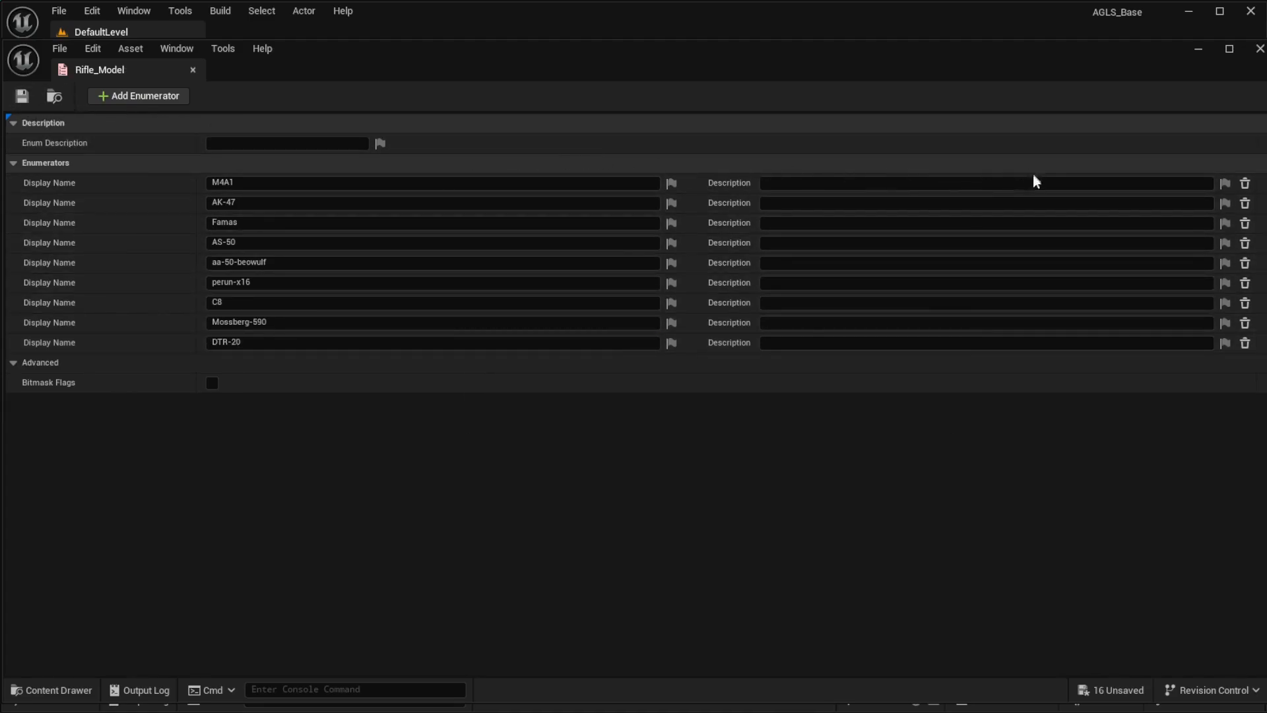
click(1260, 51)
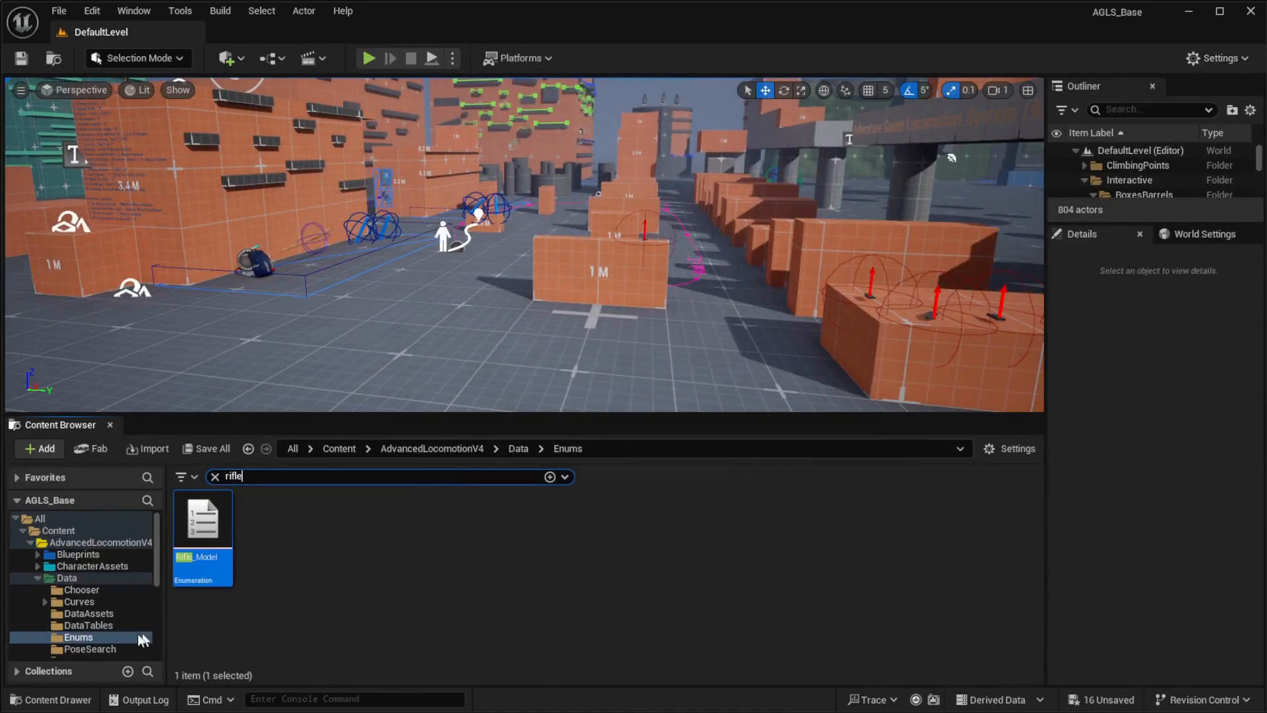
Open RifleAssetsDataTable from the Data/DataTables folder, set the DTR-20 row's Enum Name to DTR-20, and save and close the table
click(98, 627)
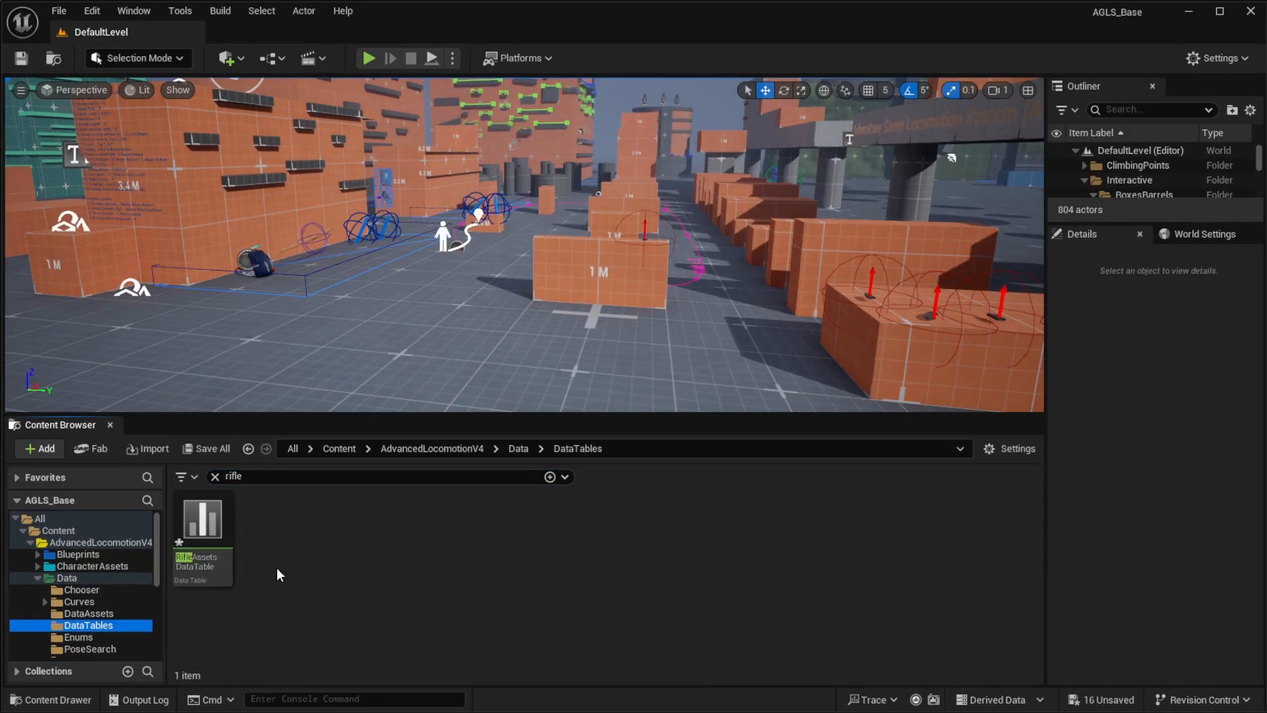
double_click(202, 560)
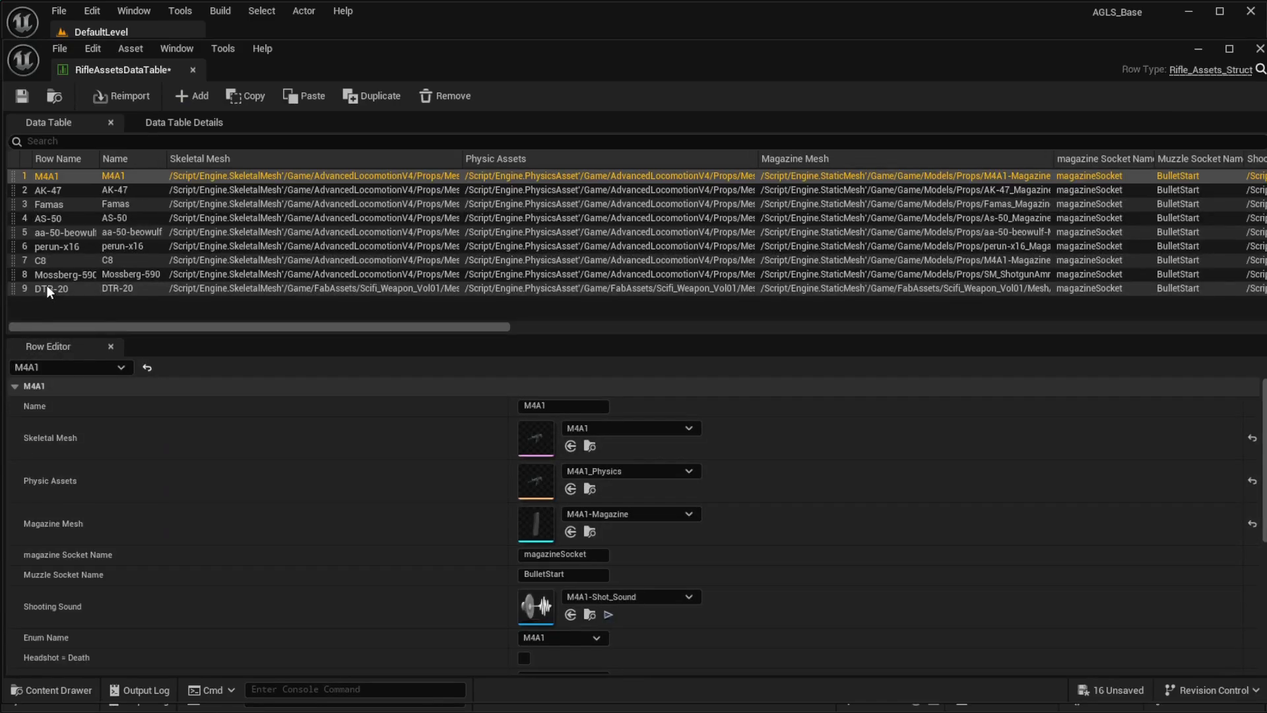
click(46, 285)
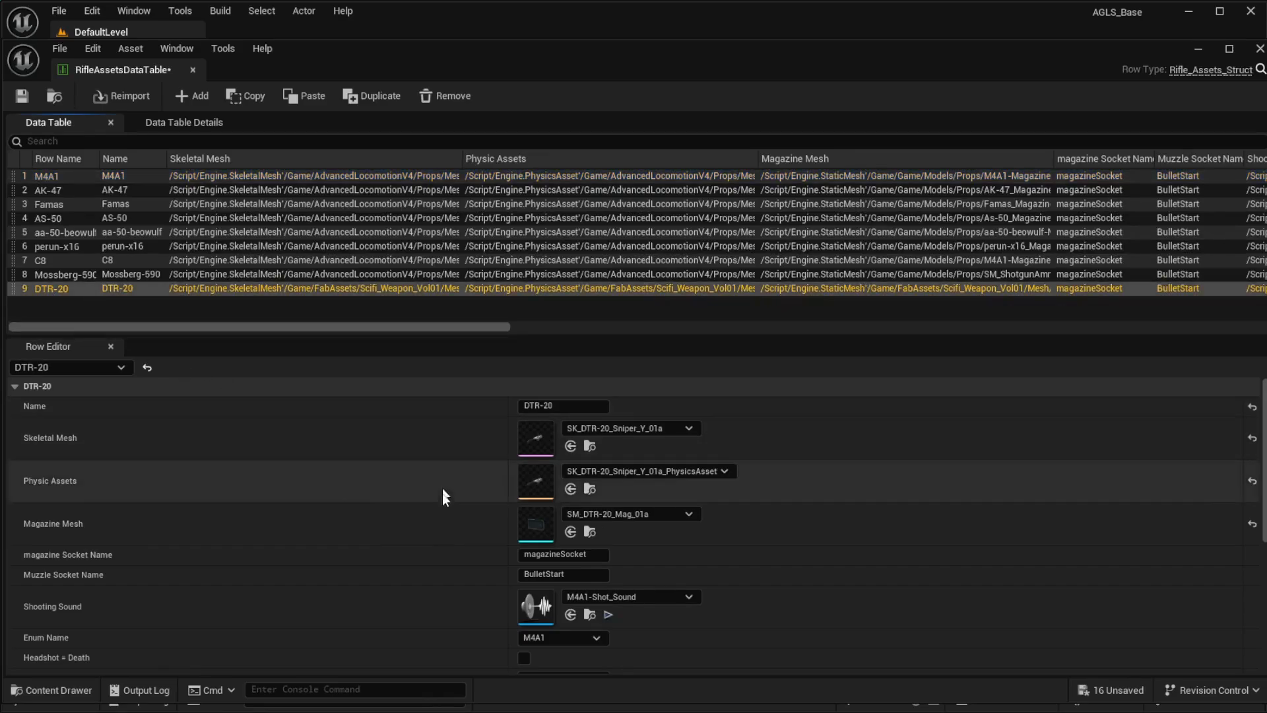
scroll(442, 551, down, 1)
scroll(441, 550, down, 2)
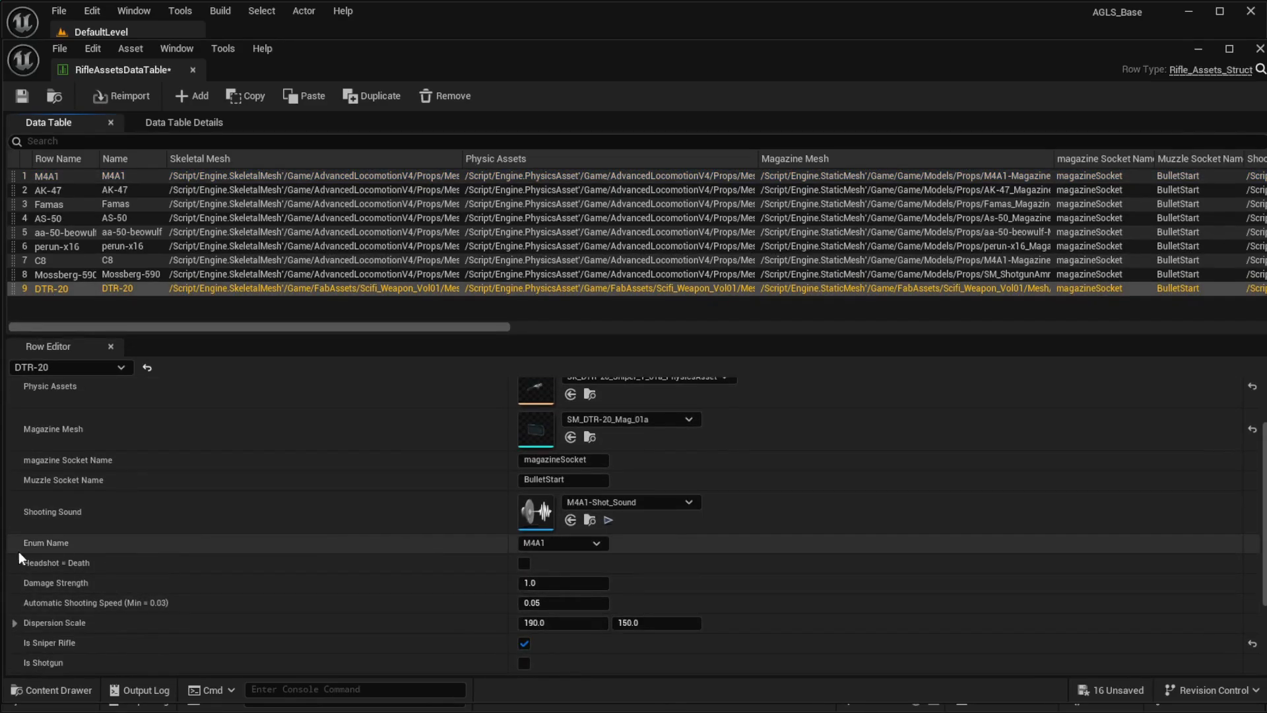
click(587, 544)
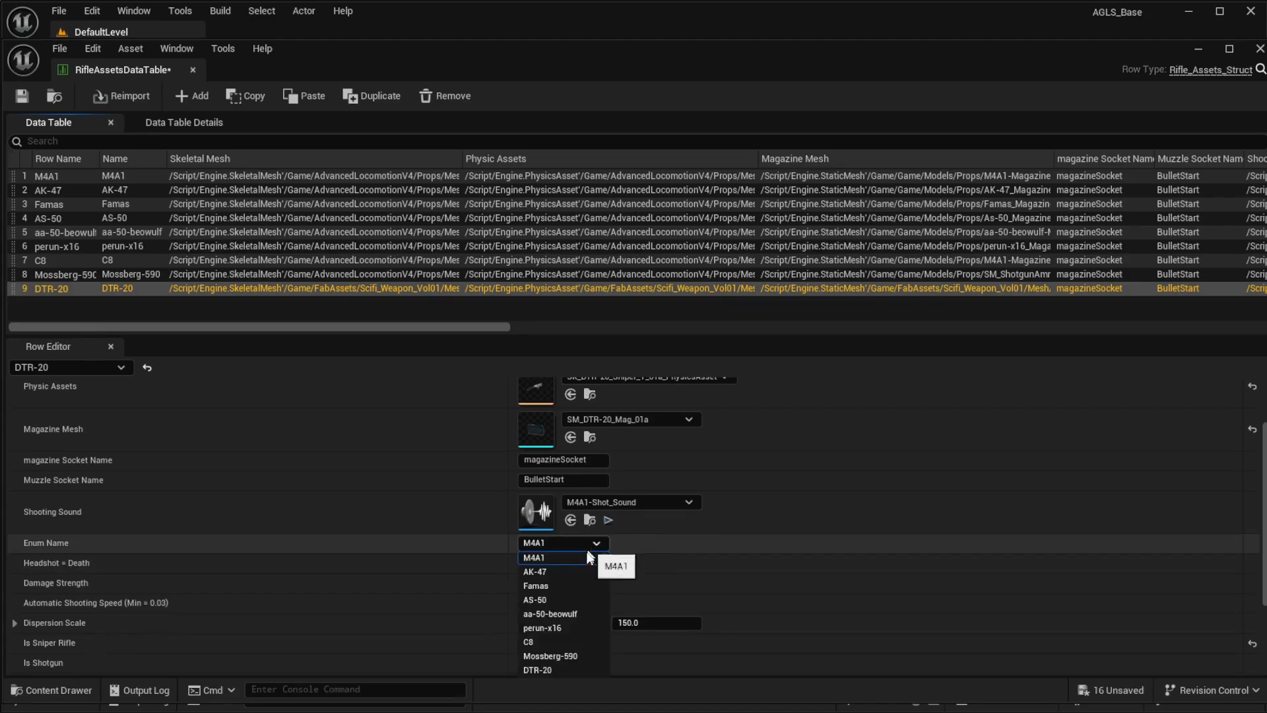
click(540, 669)
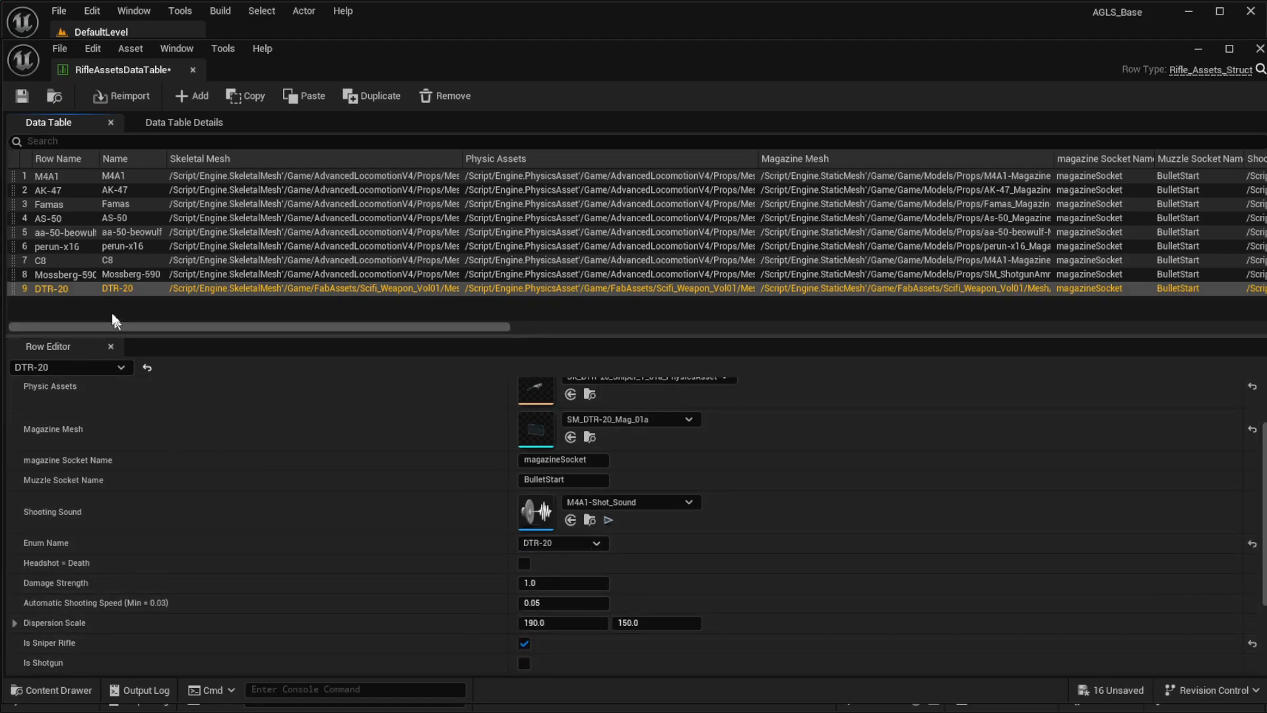
click(22, 96)
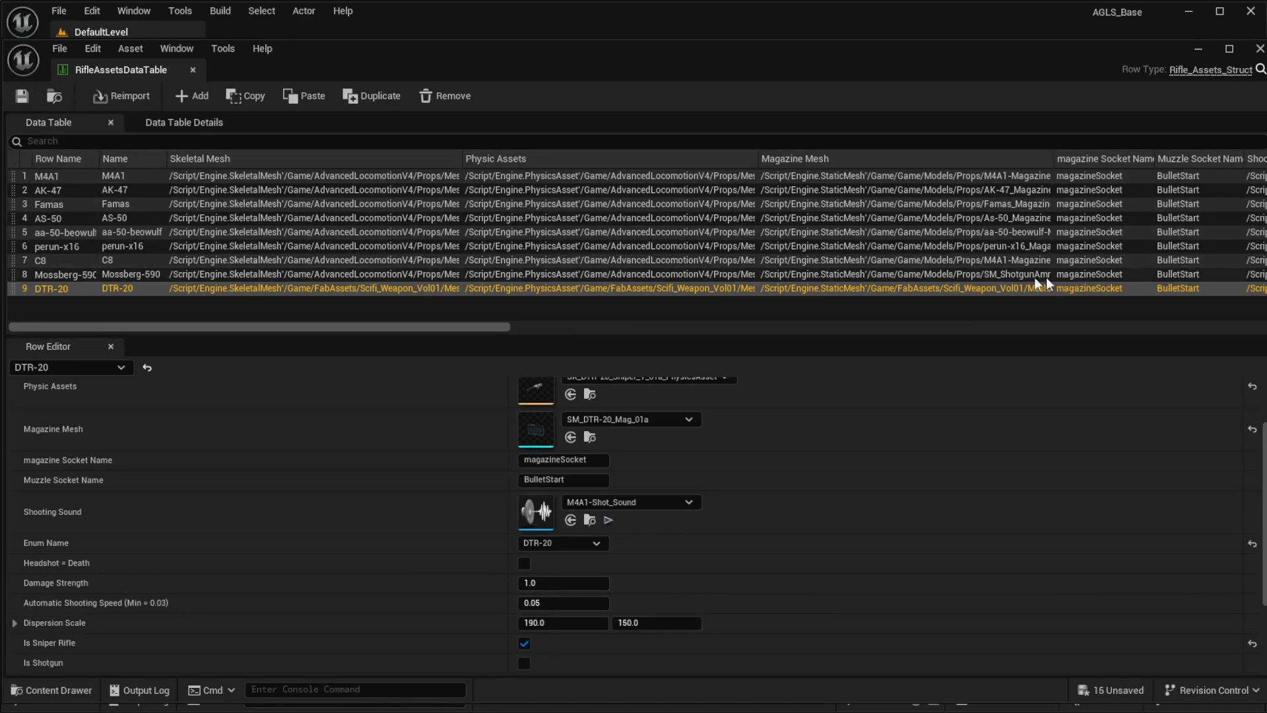
click(1260, 48)
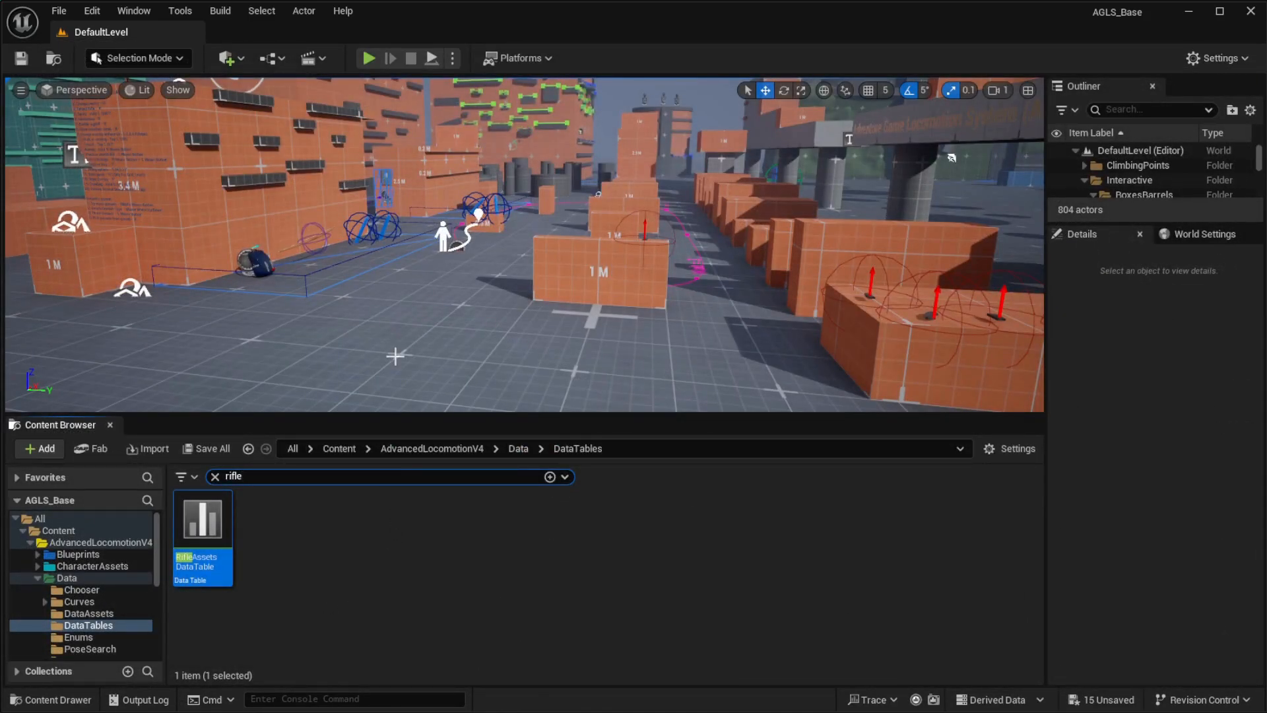
Select the ALS_AnimMan_CharacterBP character in the level and set its Rifle- Models Index to DTR-20
right_drag(425, 344, 392, 350)
key(s)
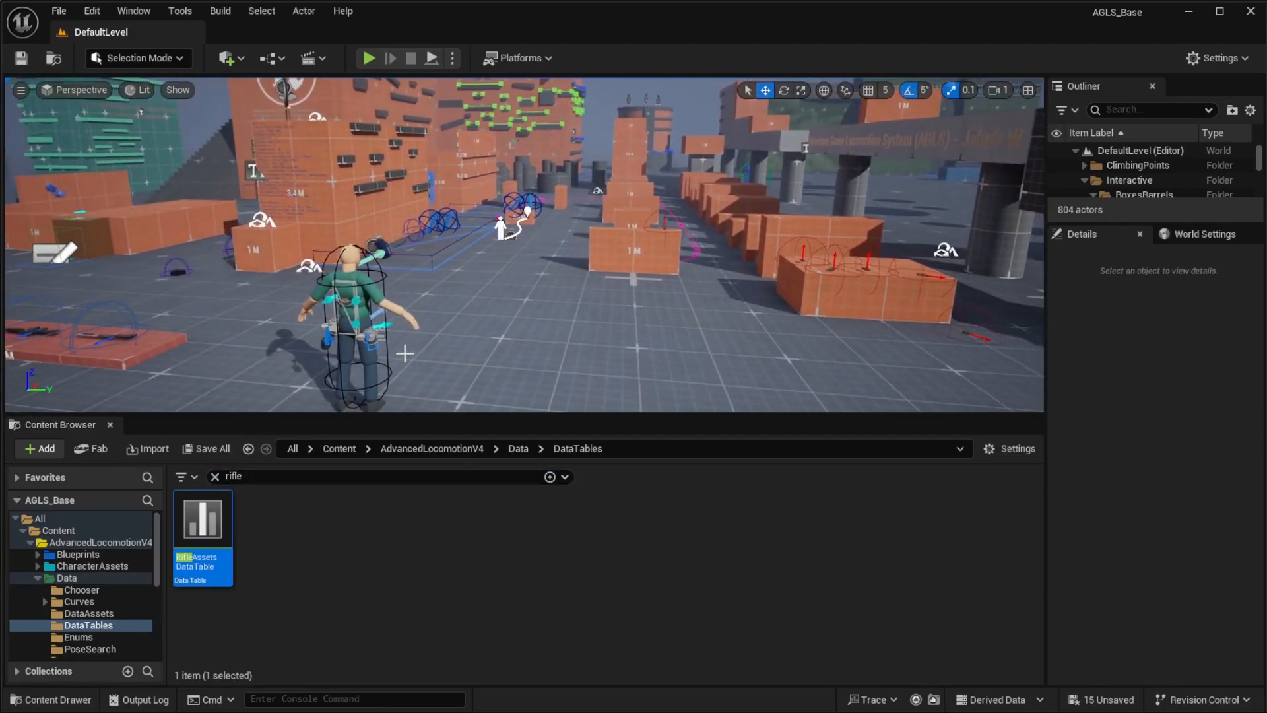
click(366, 333)
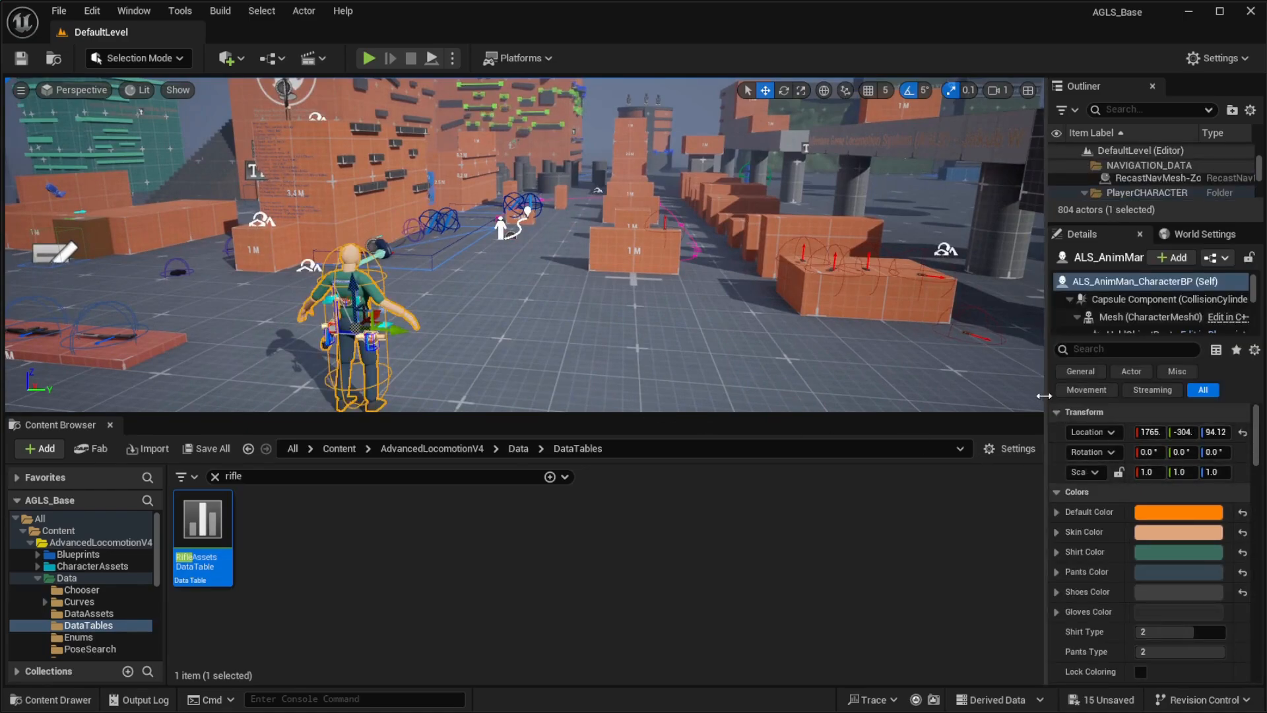
drag(1044, 395, 956, 393)
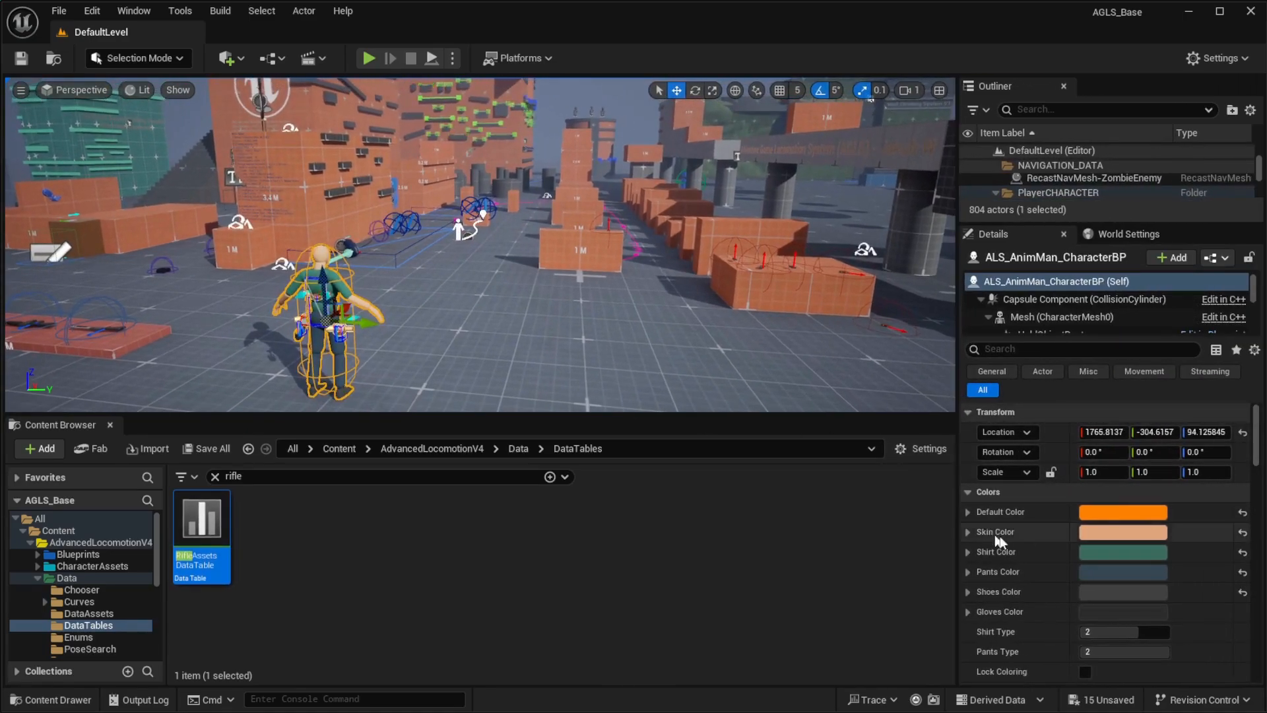
scroll(1122, 528, down, 1)
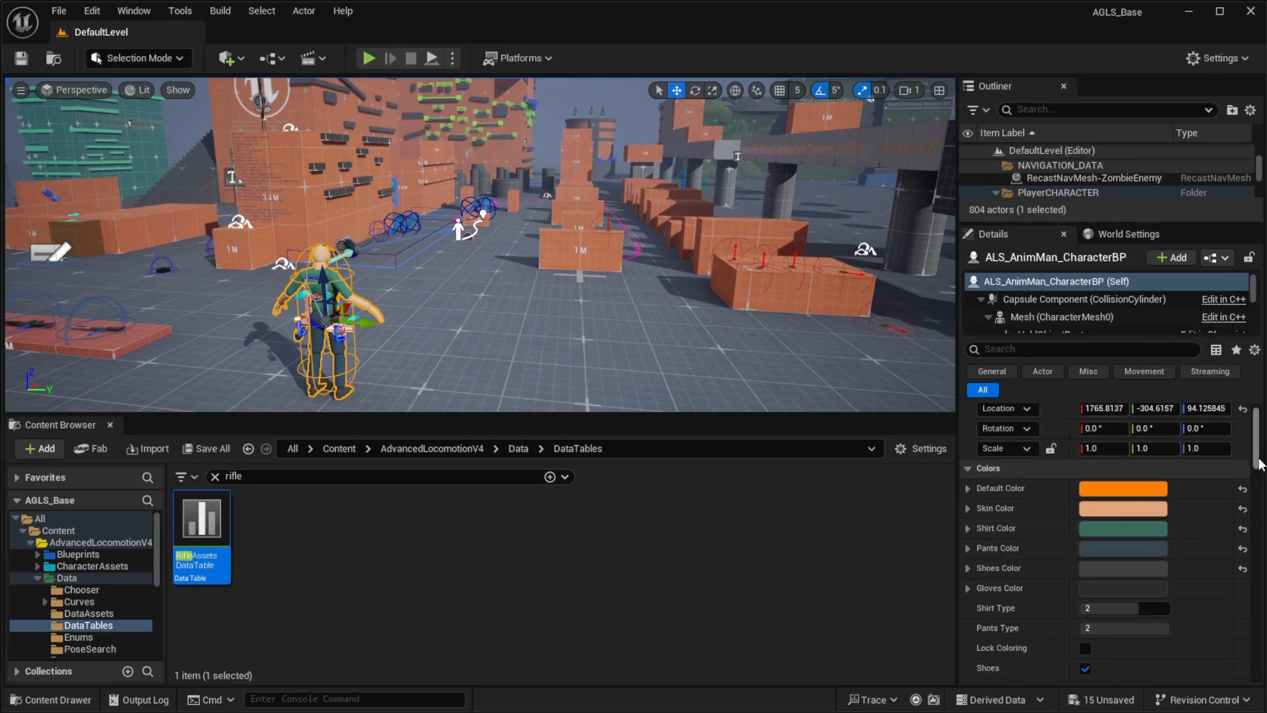
drag(1257, 464, 1257, 478)
drag(1257, 493, 1265, 579)
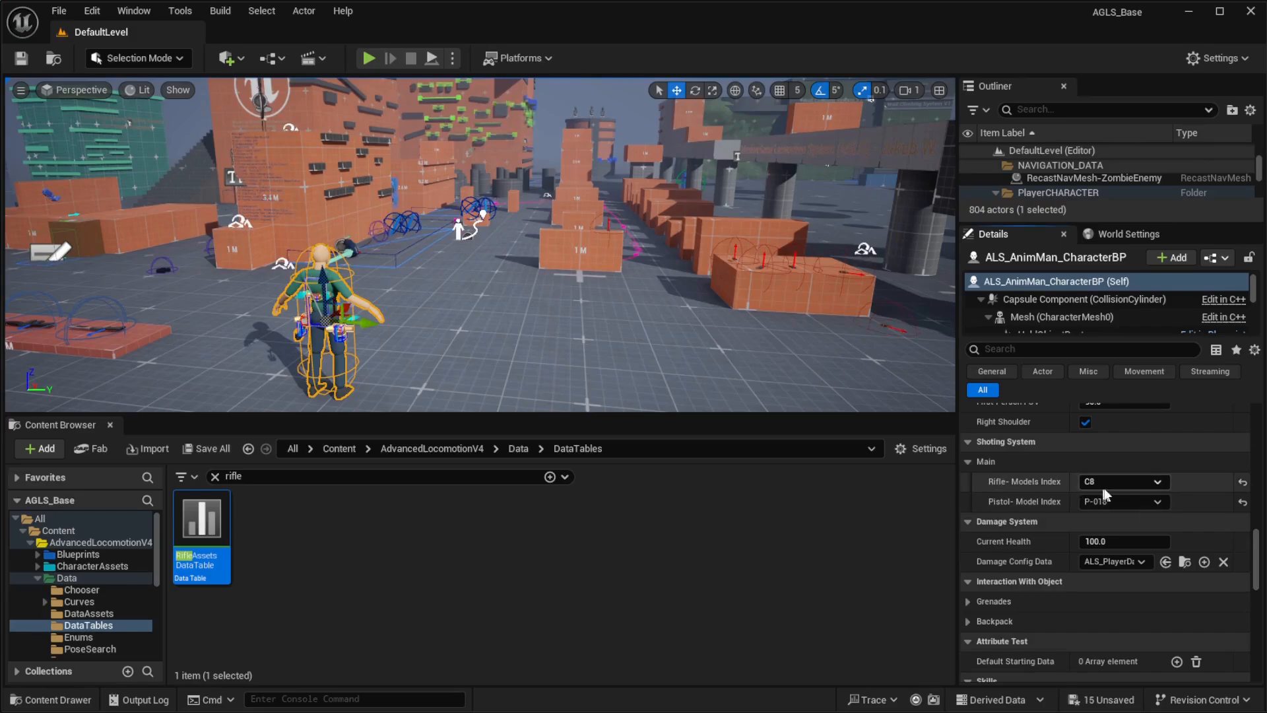
click(1162, 482)
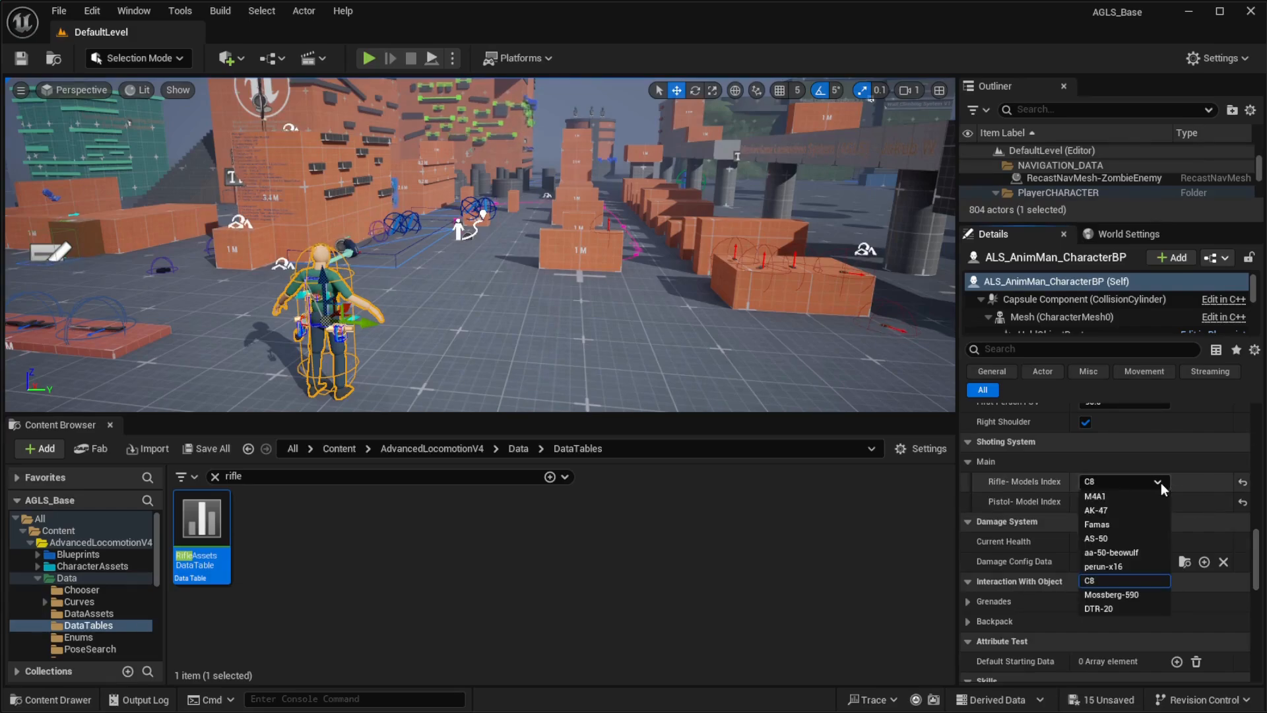
click(1105, 608)
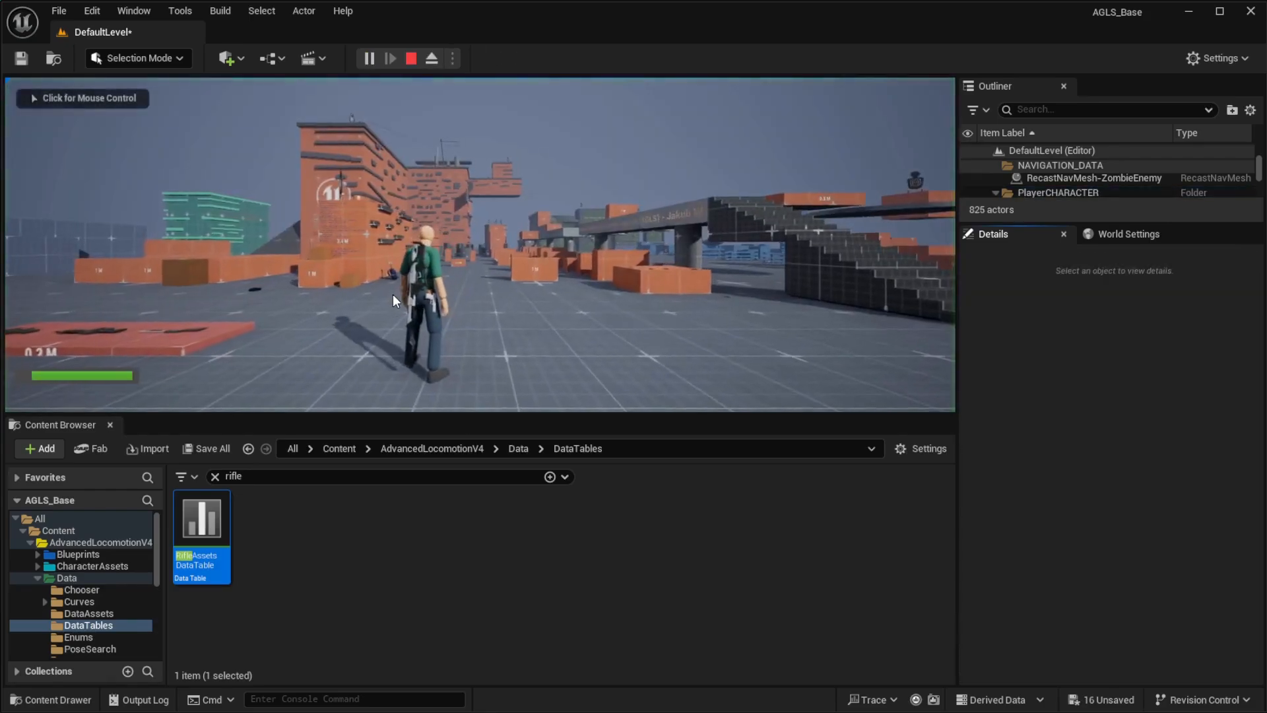
Play-test the level by moving the character and equipping the DTR-20 rifle, and stop the session
click(394, 295)
key(s)
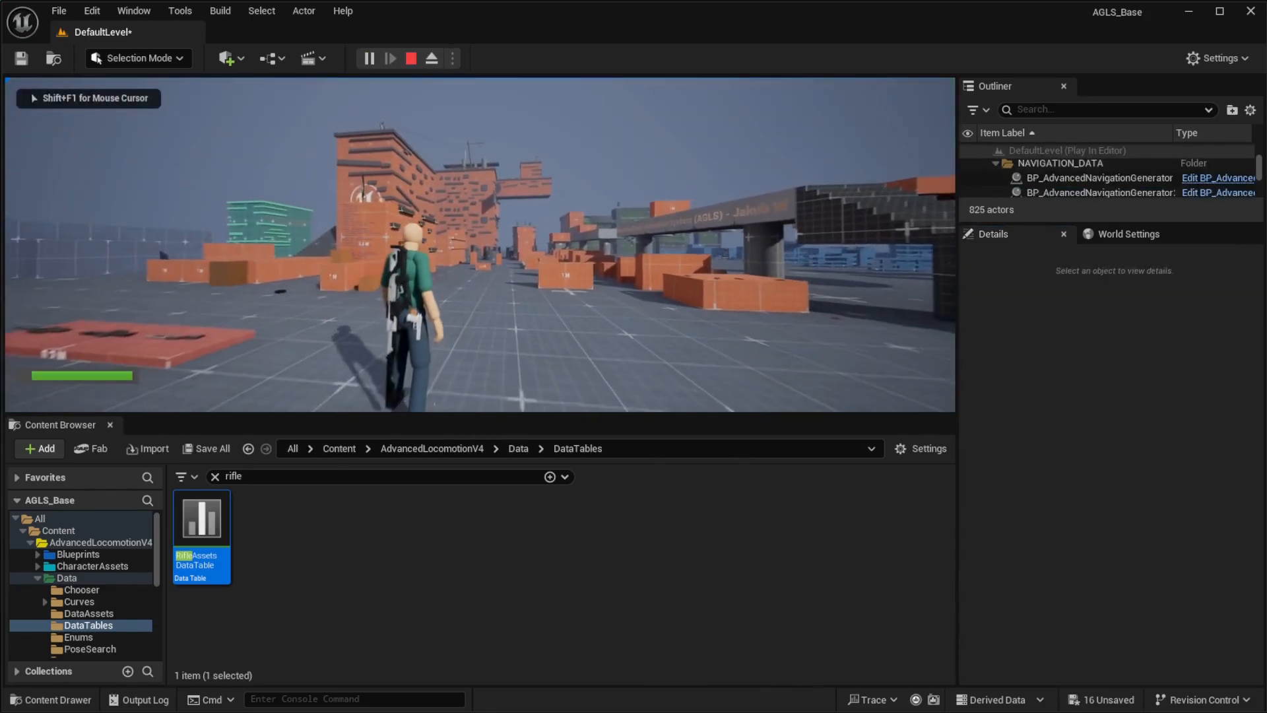
key(w)
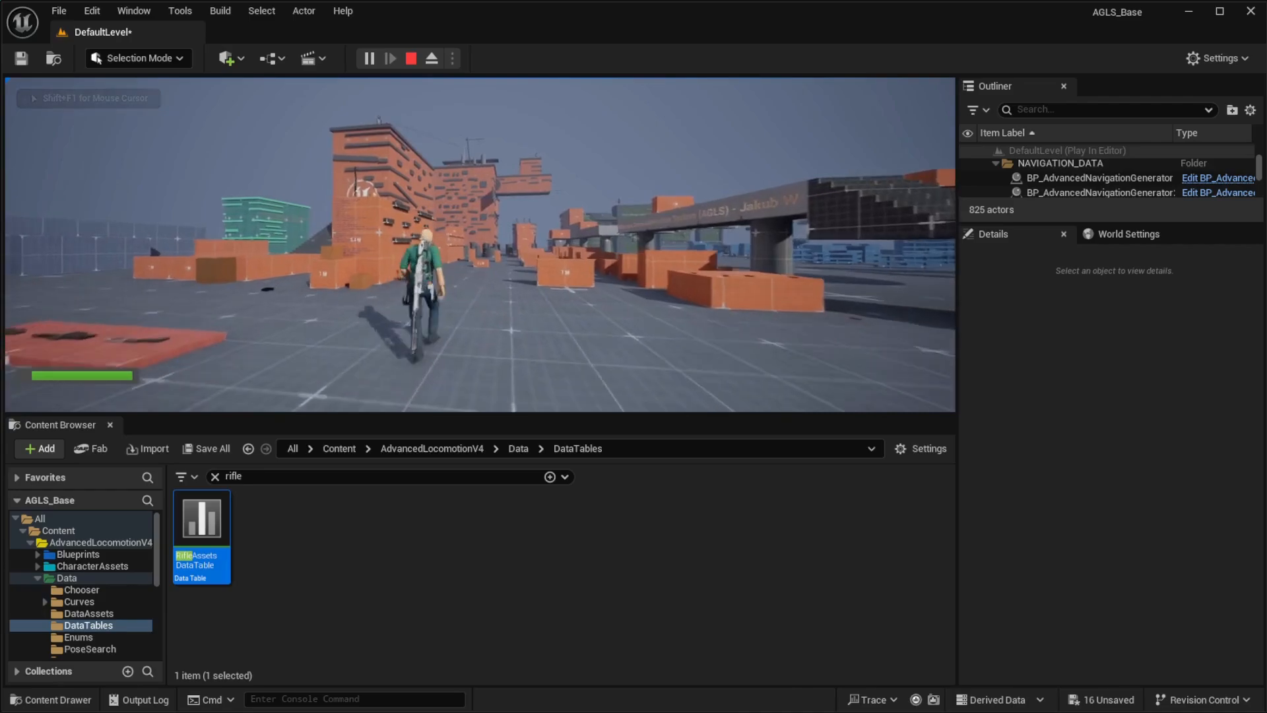
key(1)
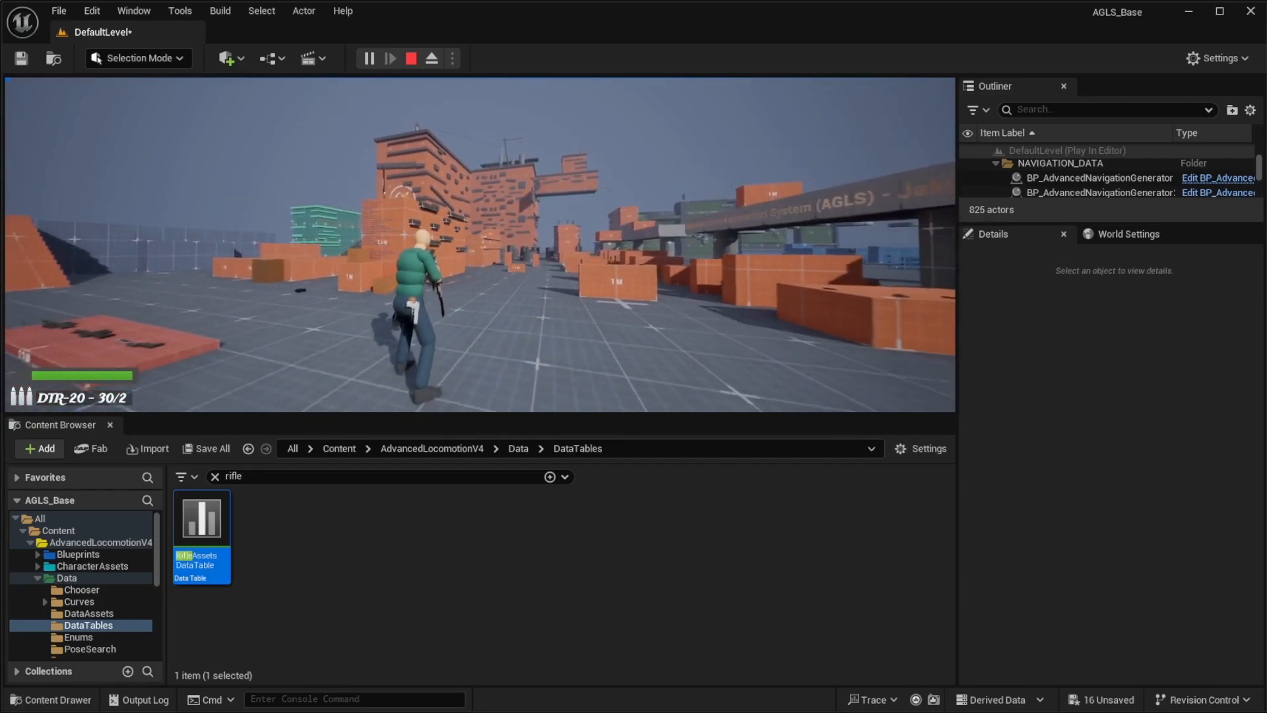
key(Escape)
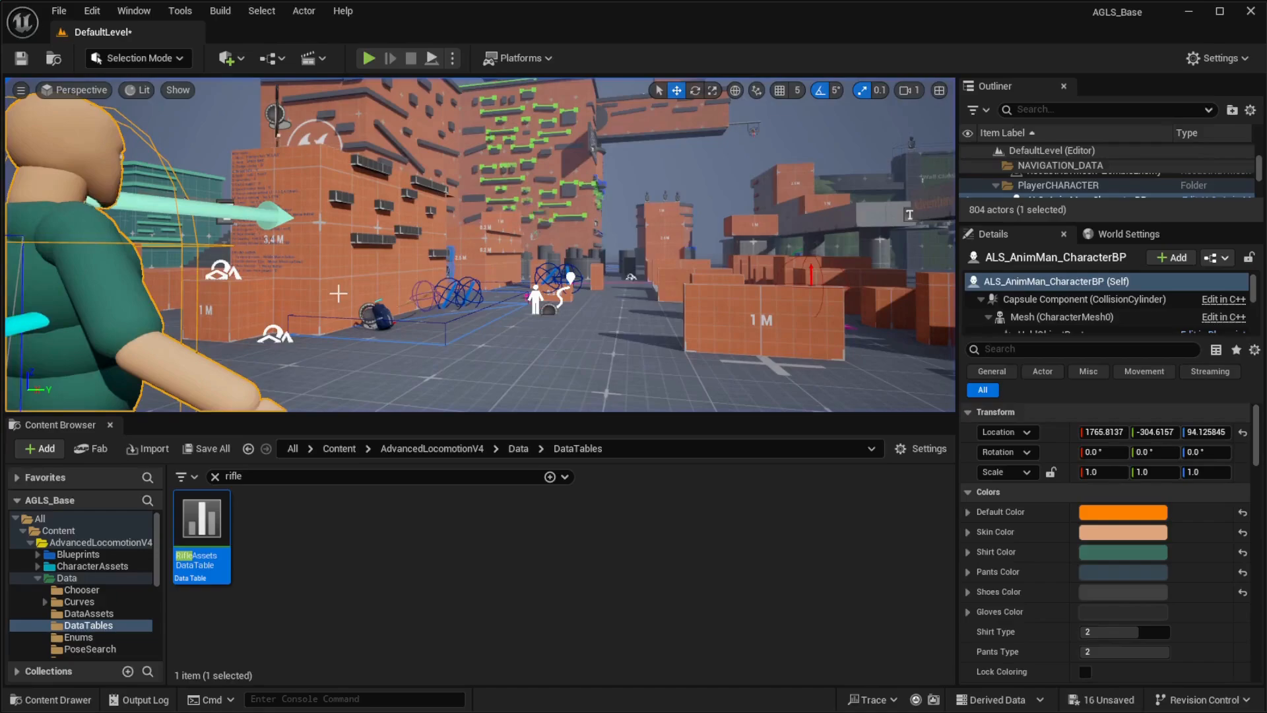
Open the ALS_OverlayState_Rifle animation blueprint from the CharacterAssets/MannequinSkeleton/SeparatedGraphs/States folder
click(478, 516)
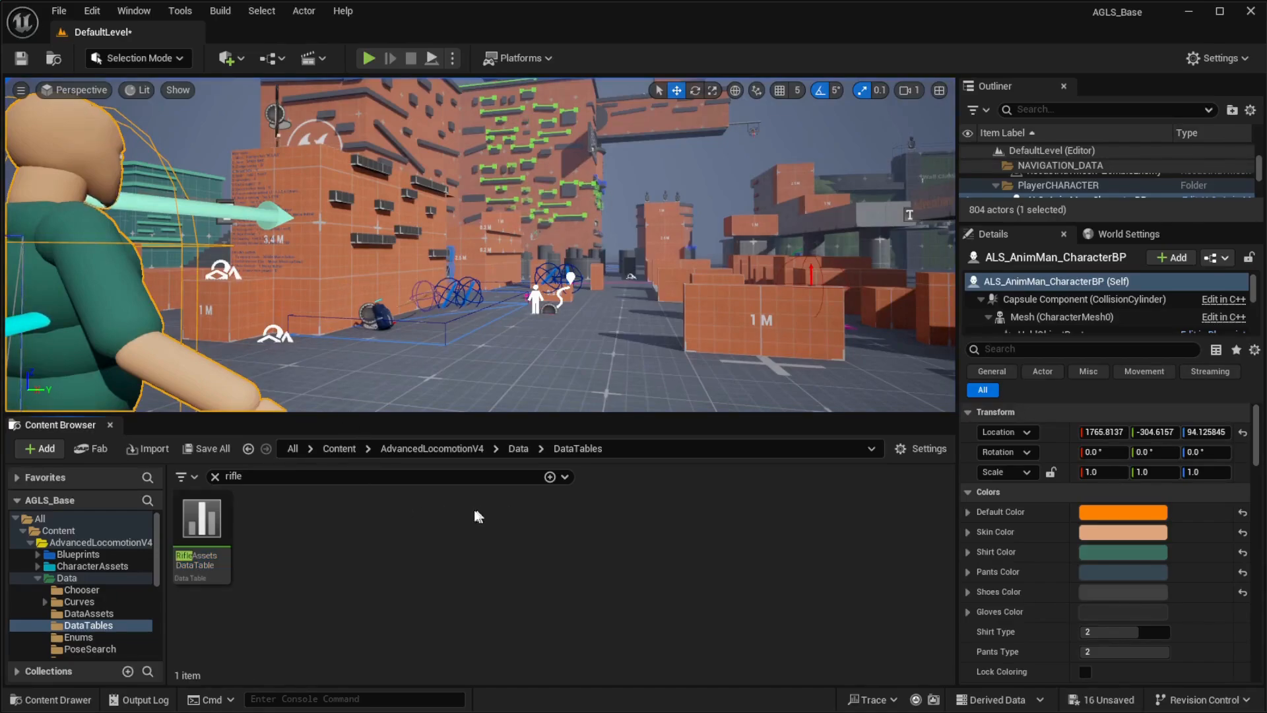
click(38, 577)
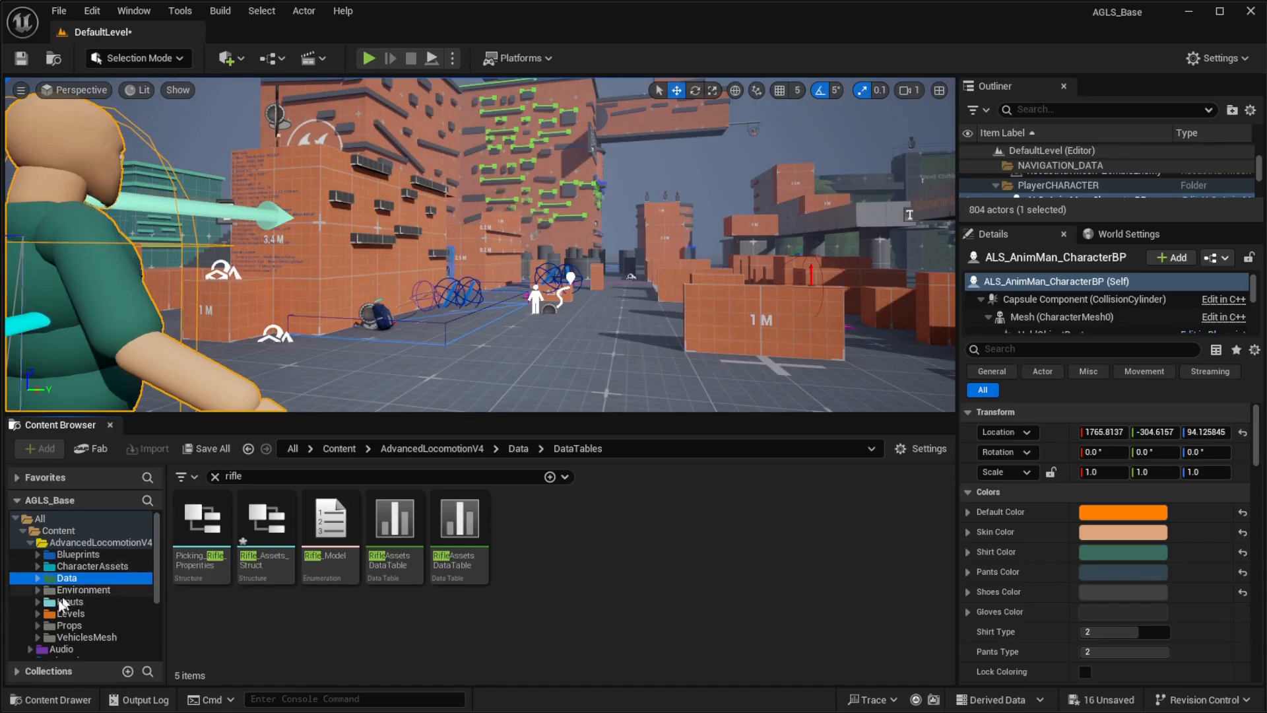
click(37, 567)
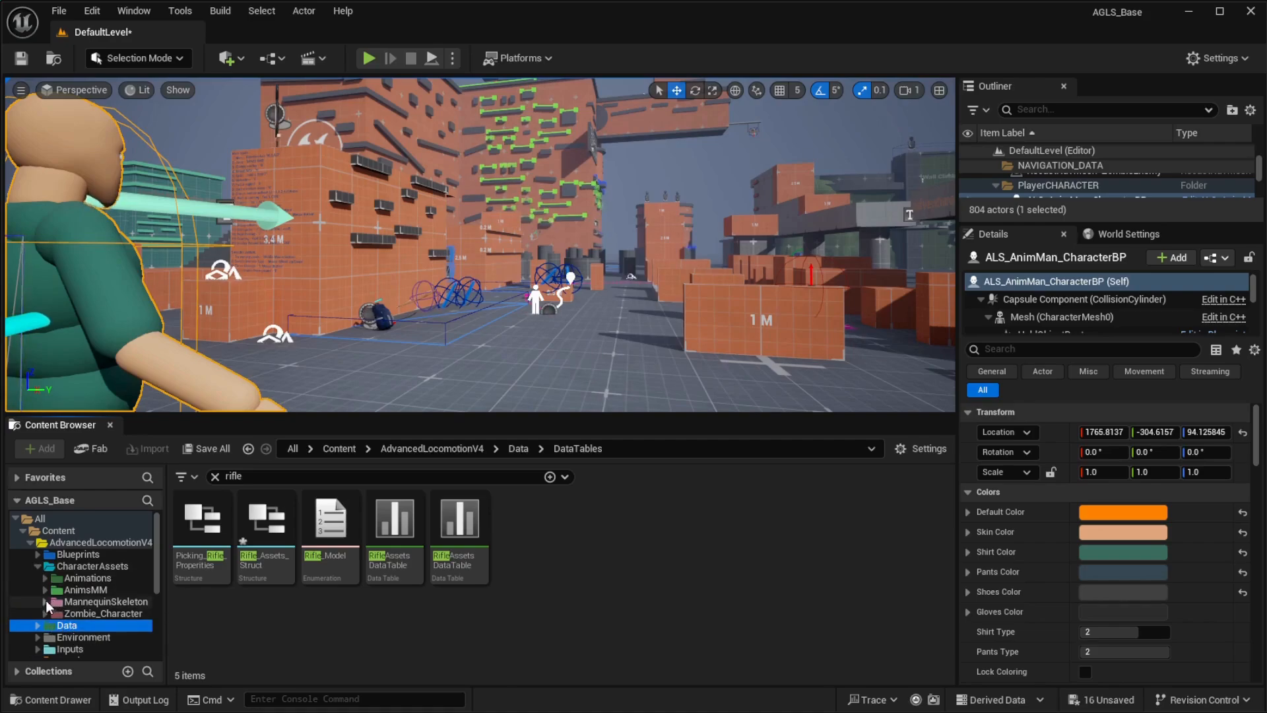
click(46, 600)
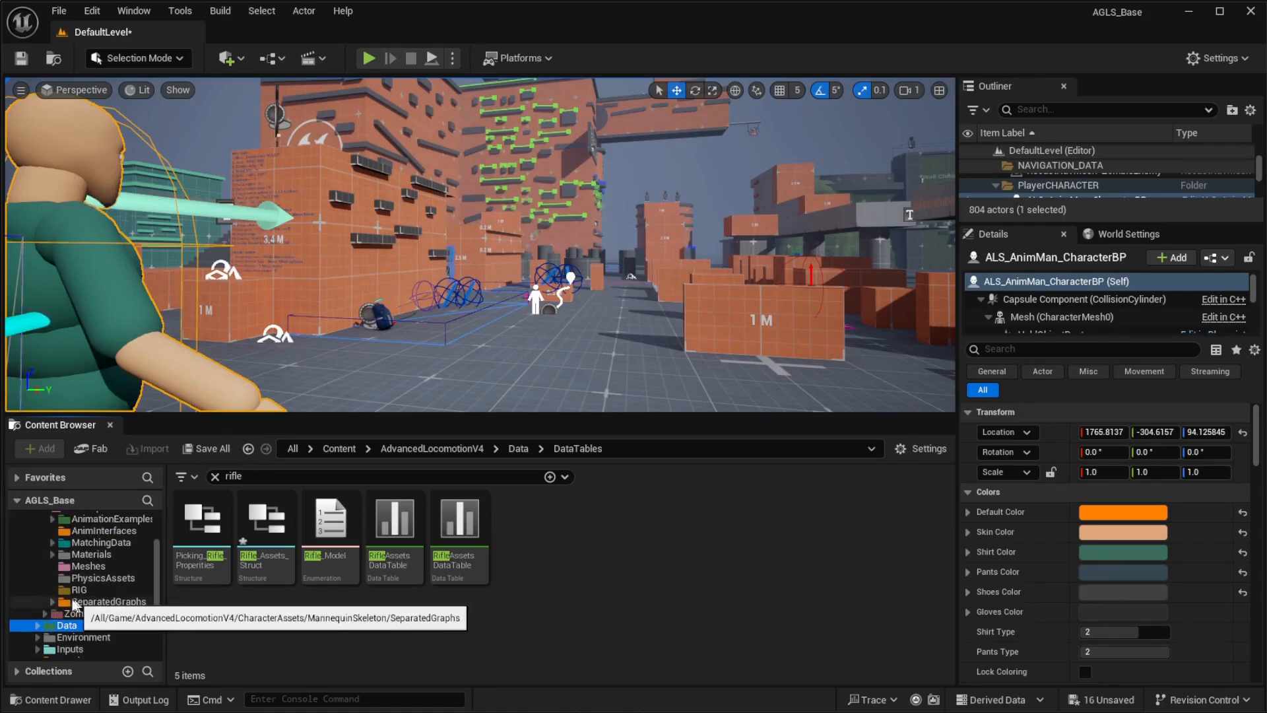
click(51, 601)
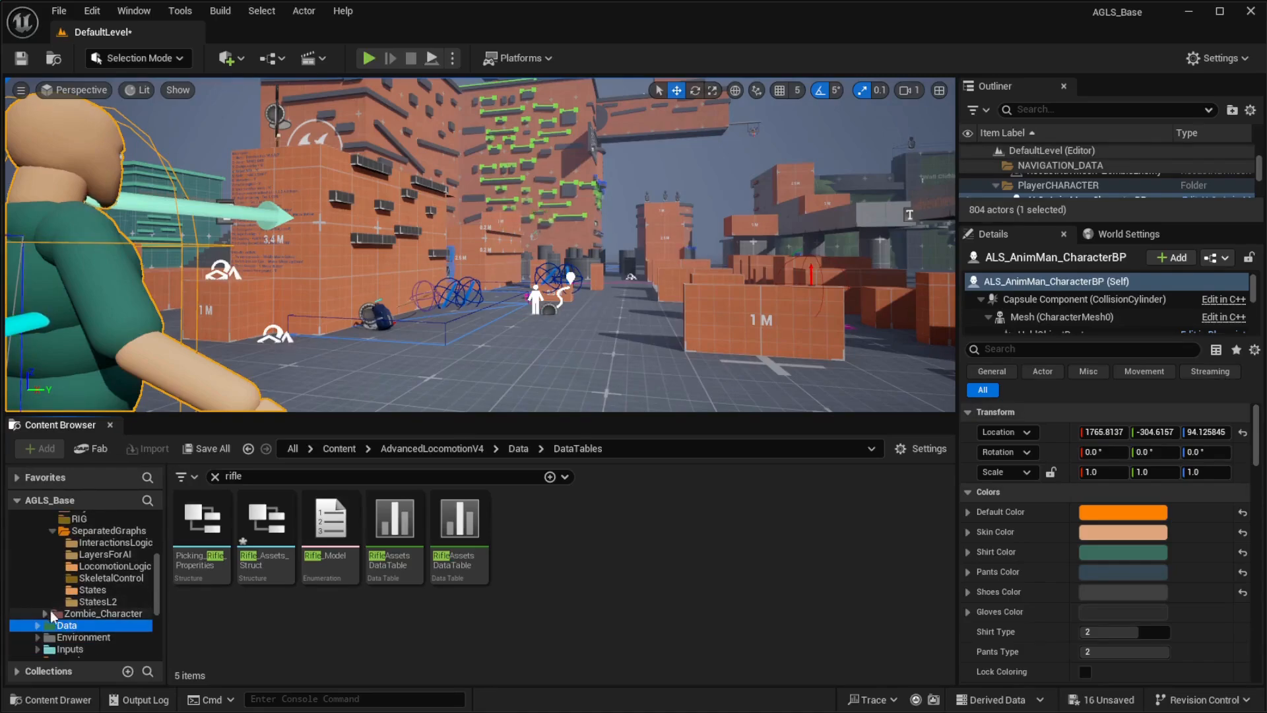
click(92, 589)
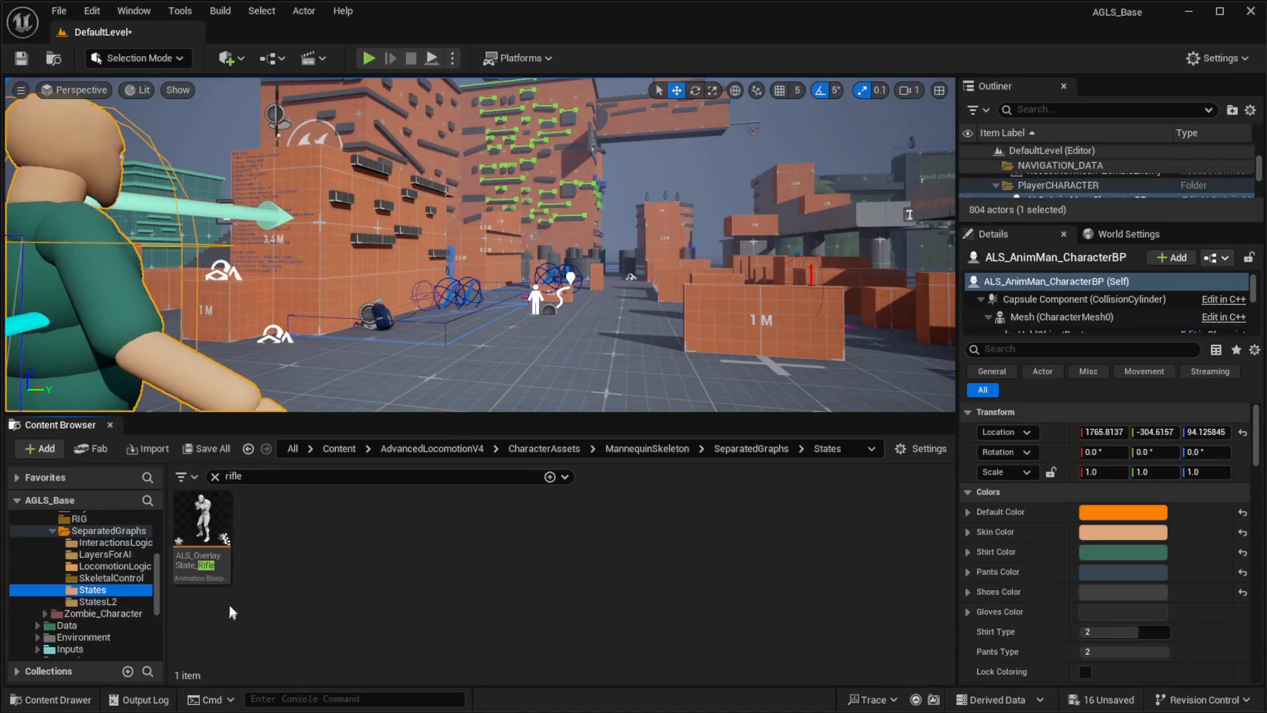
double_click(208, 560)
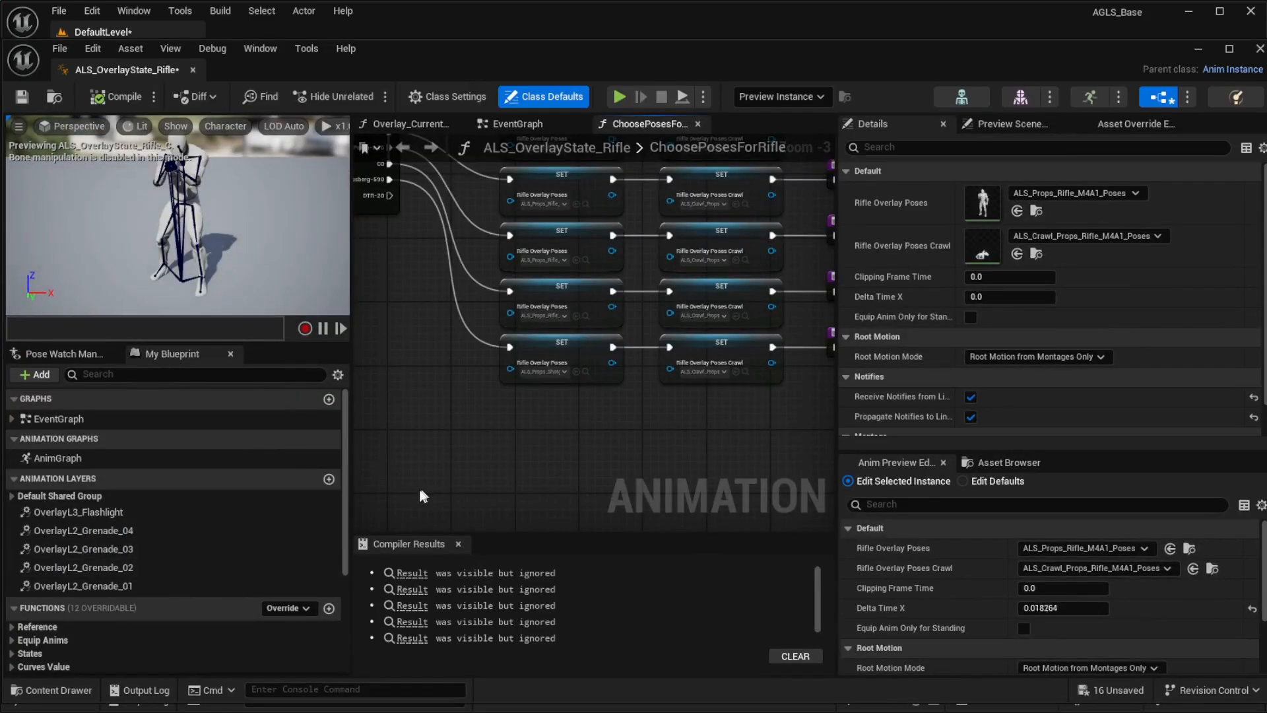
Add a Set Rifle Overlay Poses node connected to the DTR-20 output of the Switch on Rifle_Model node in ChoosePosesForRifle
right_drag(415, 361, 489, 506)
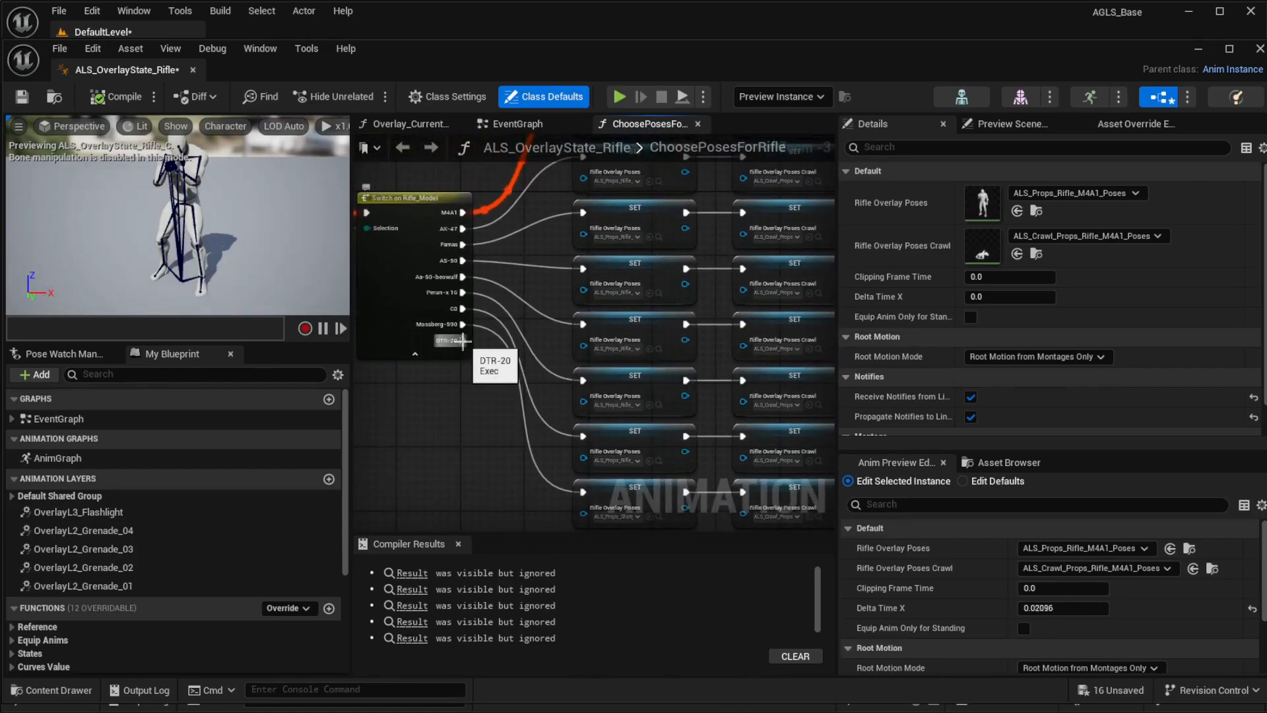
right_drag(465, 365, 438, 249)
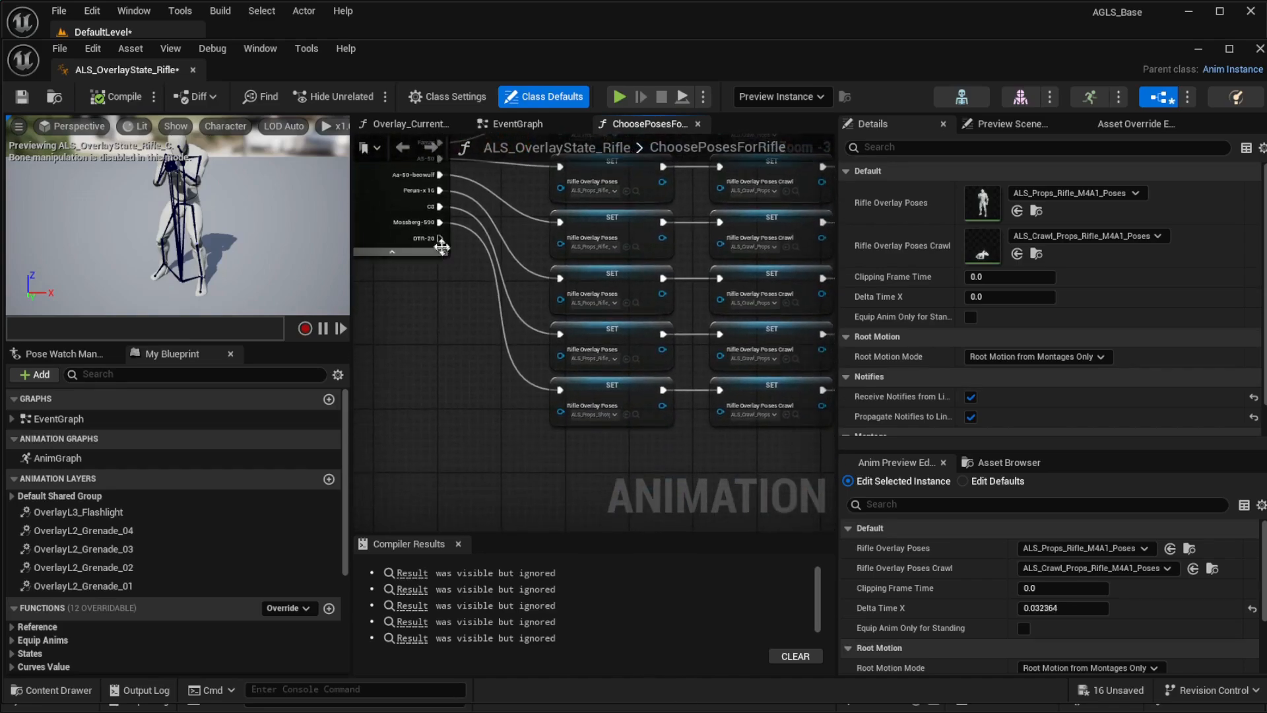
drag(439, 239, 552, 448)
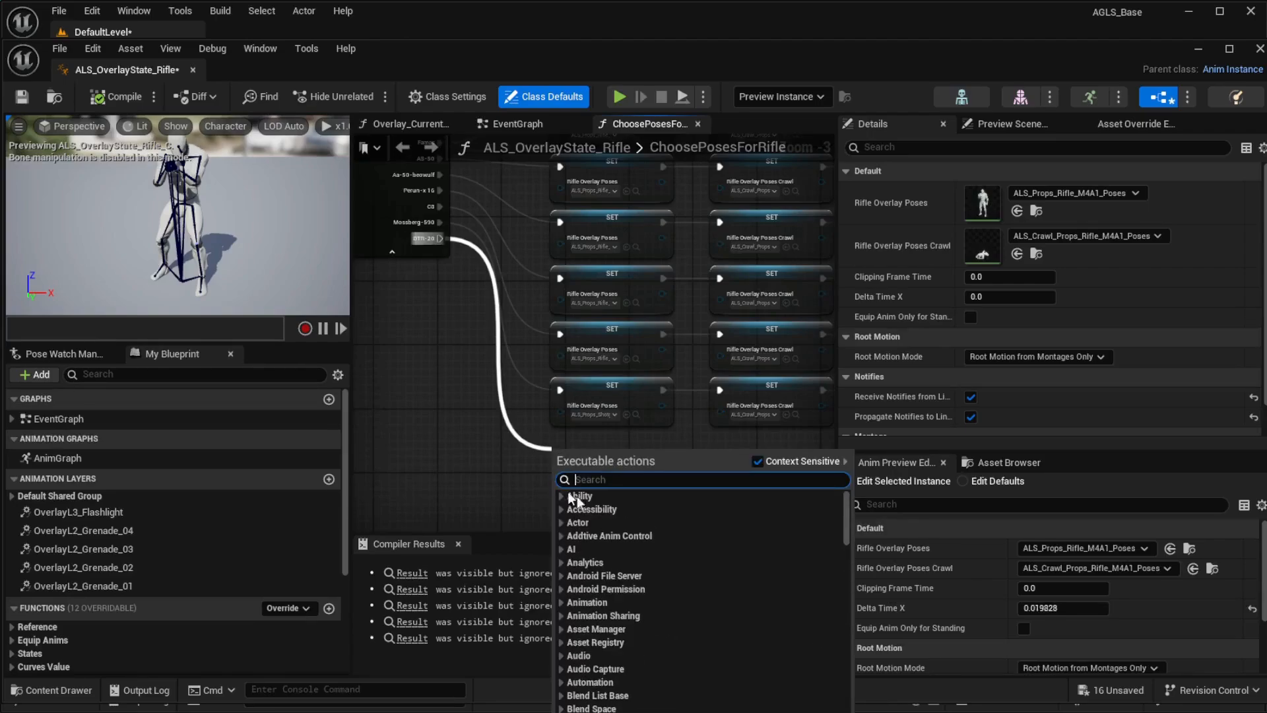
text(ov)
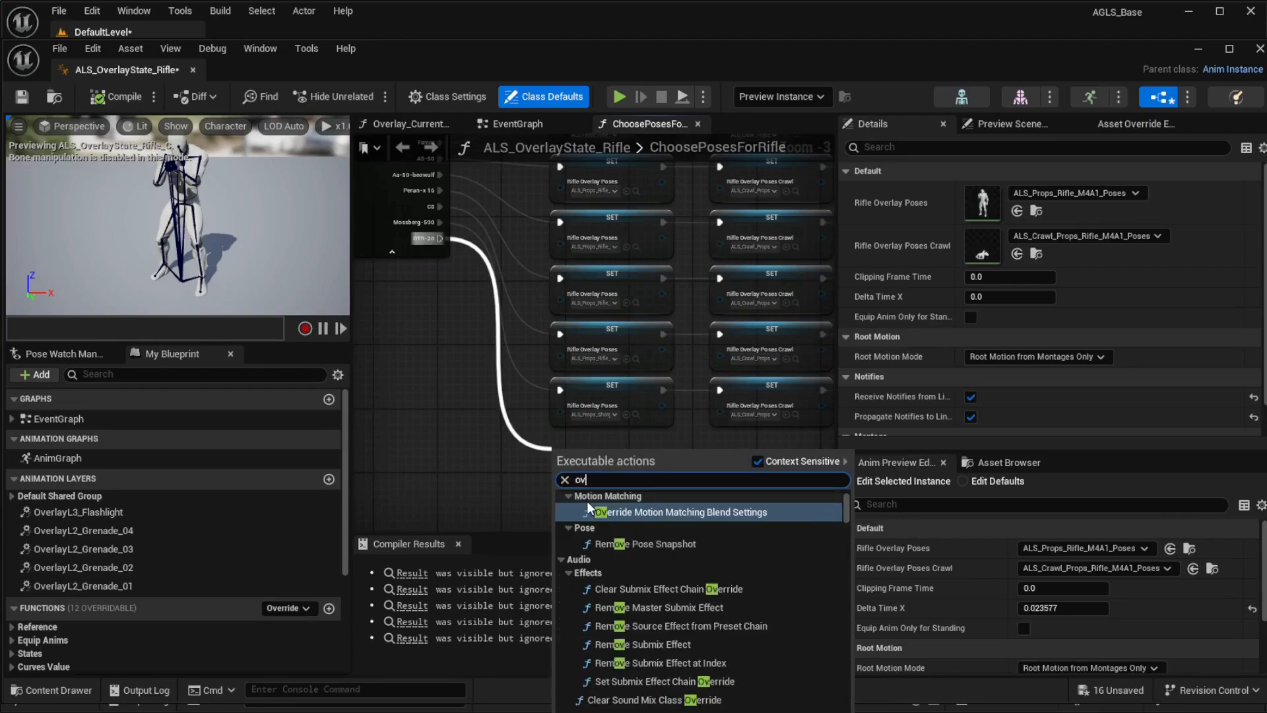
text(erla)
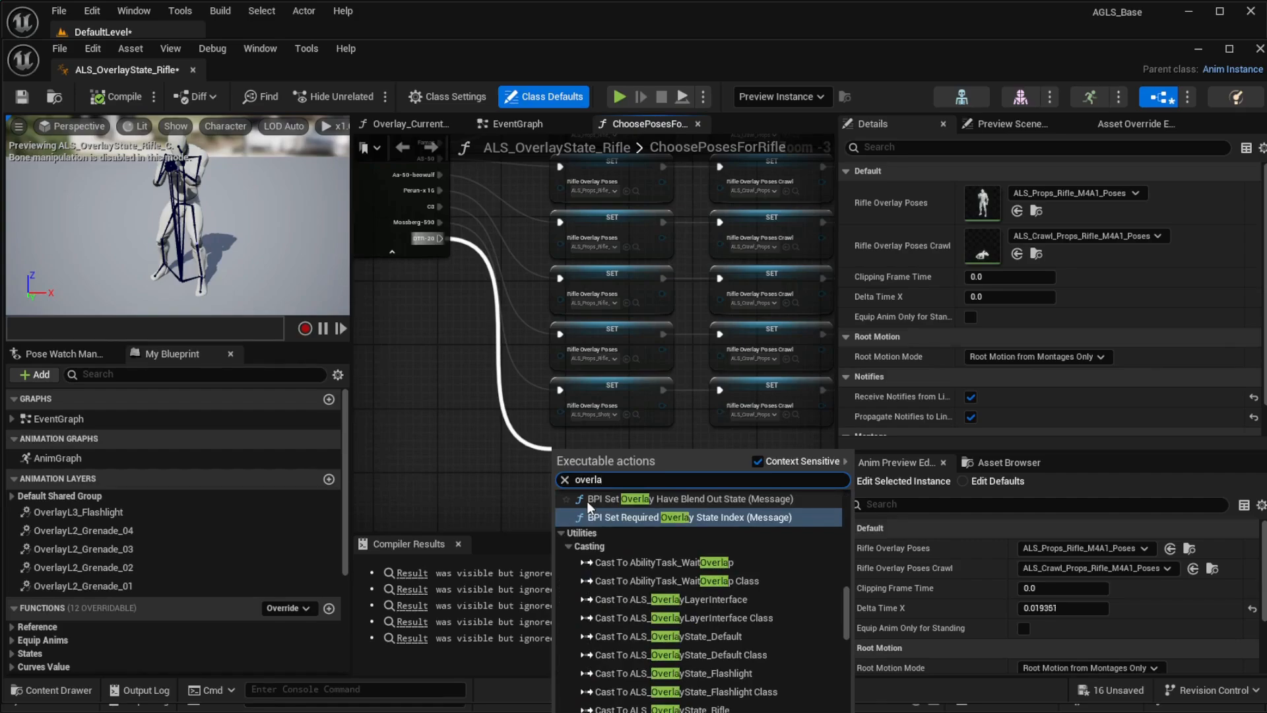
text(y po)
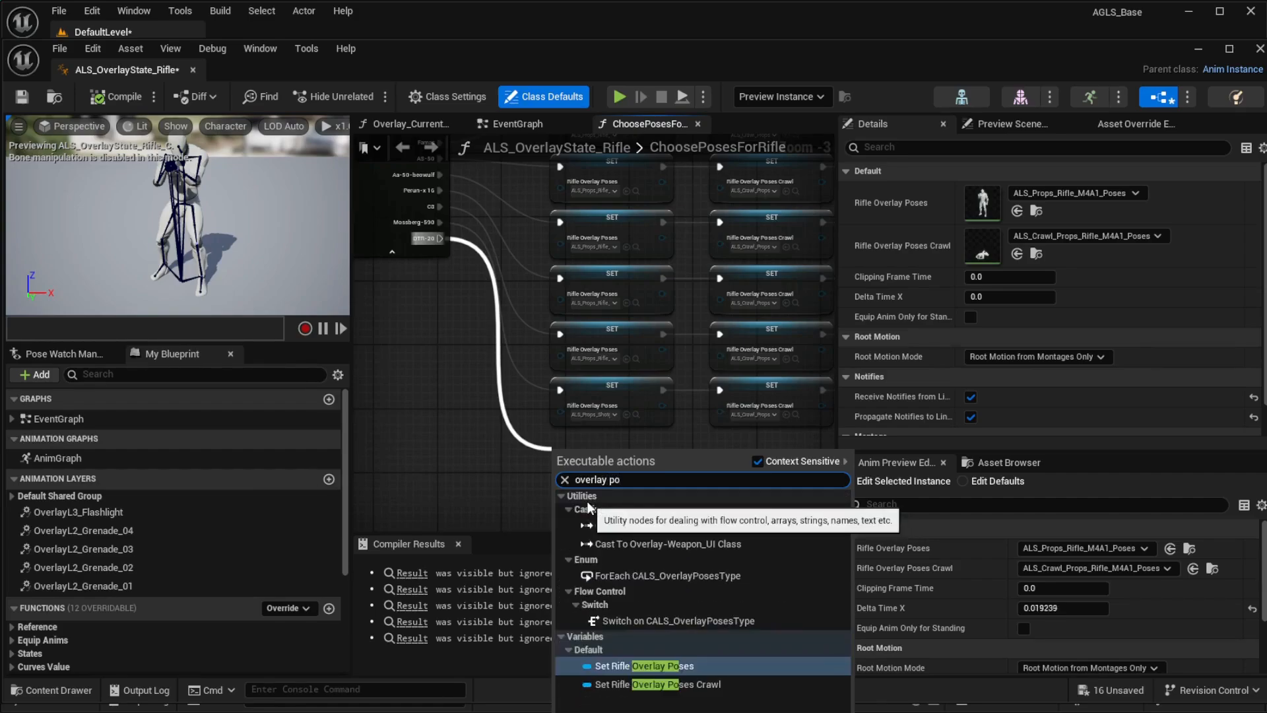
text(s)
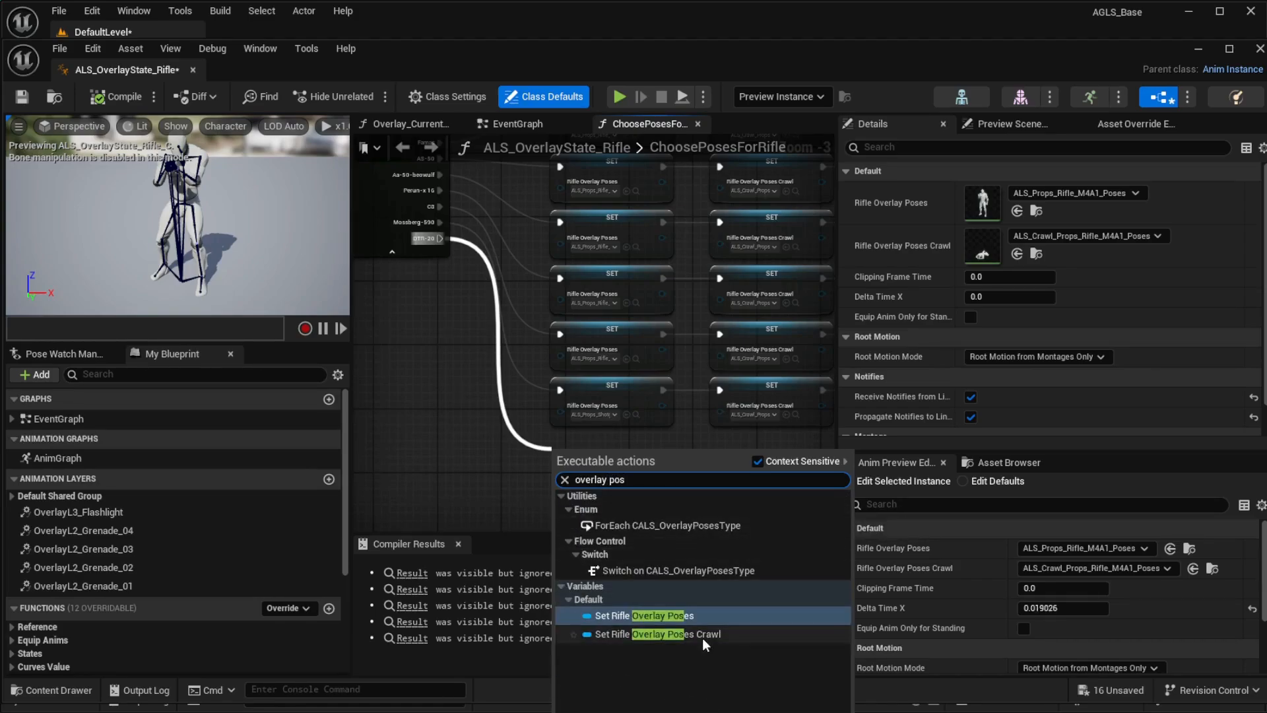
click(672, 616)
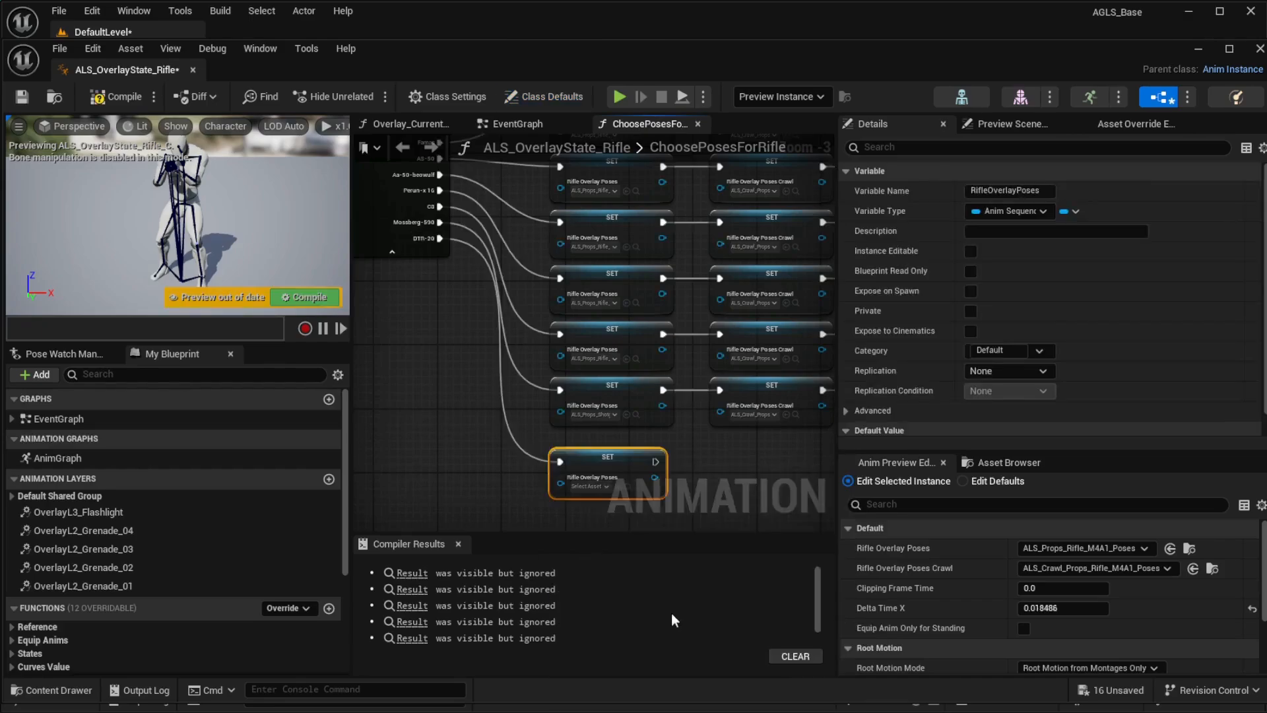
Assign ALS_Props_Rifle_AS-50_Poses as the asset of the new Set Rifle Overlay Poses node
right_drag(738, 492, 644, 430)
scroll(644, 431, up, 2)
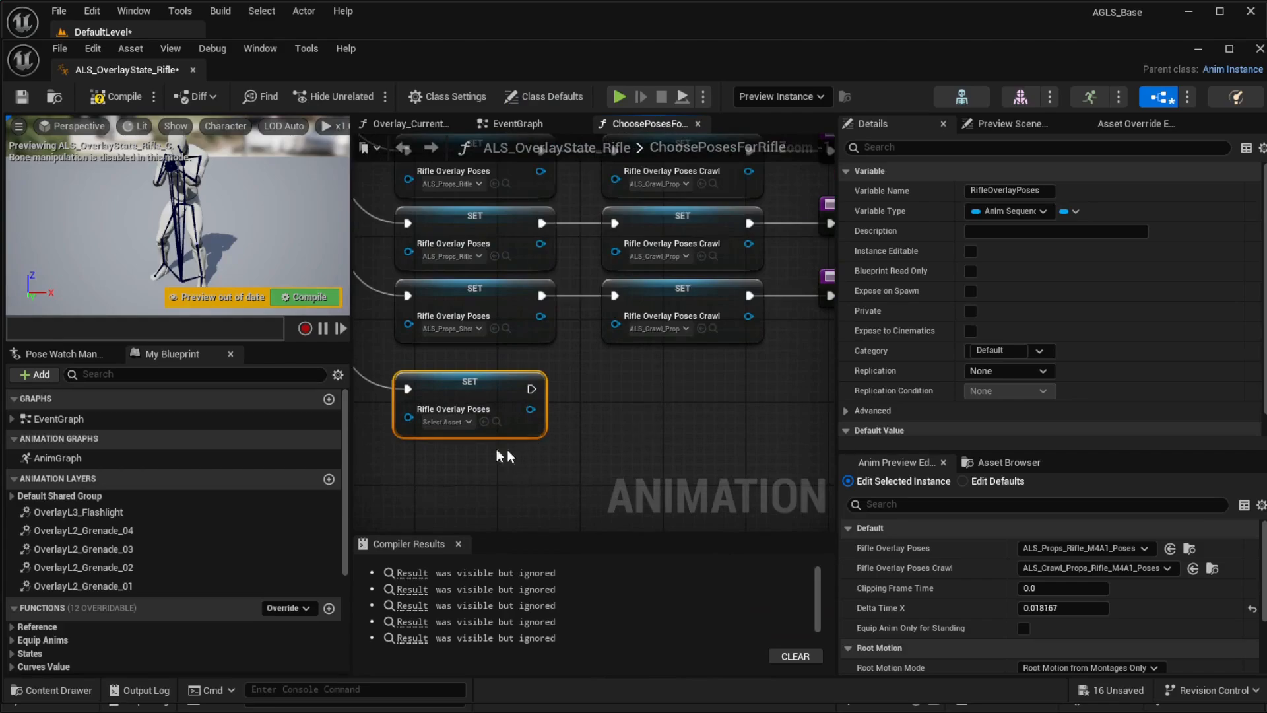
click(461, 422)
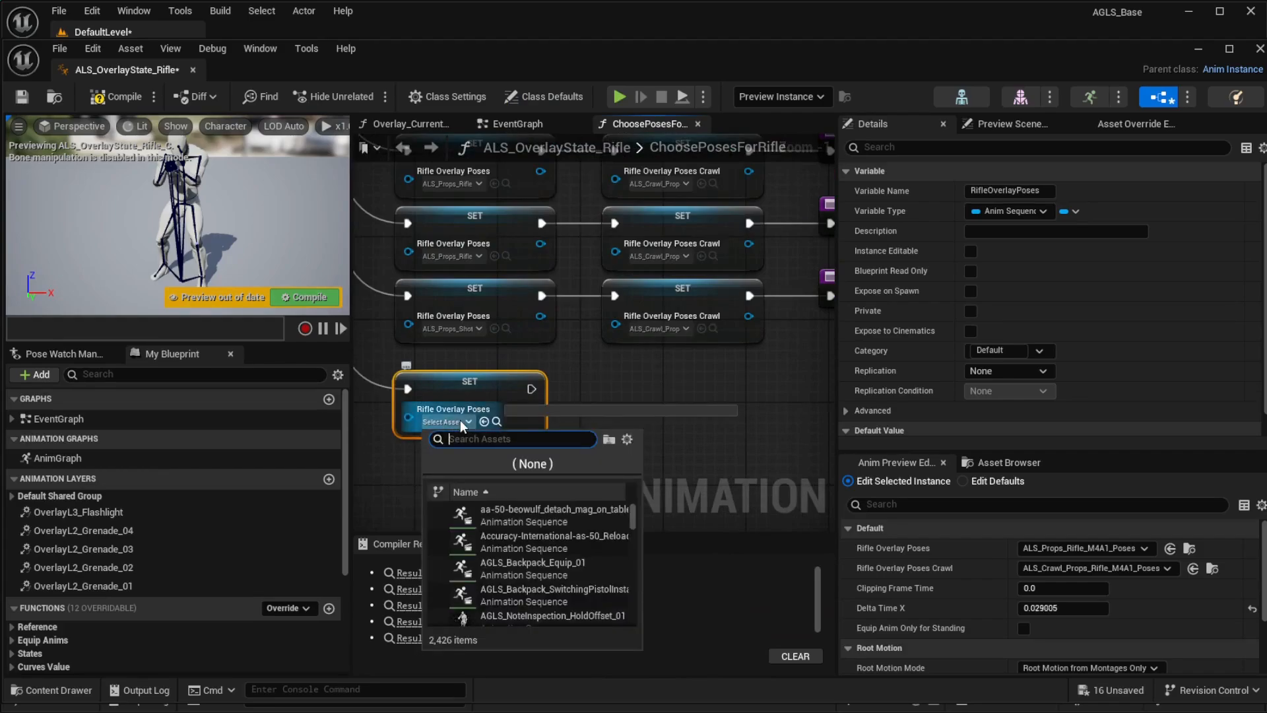
text(as-50)
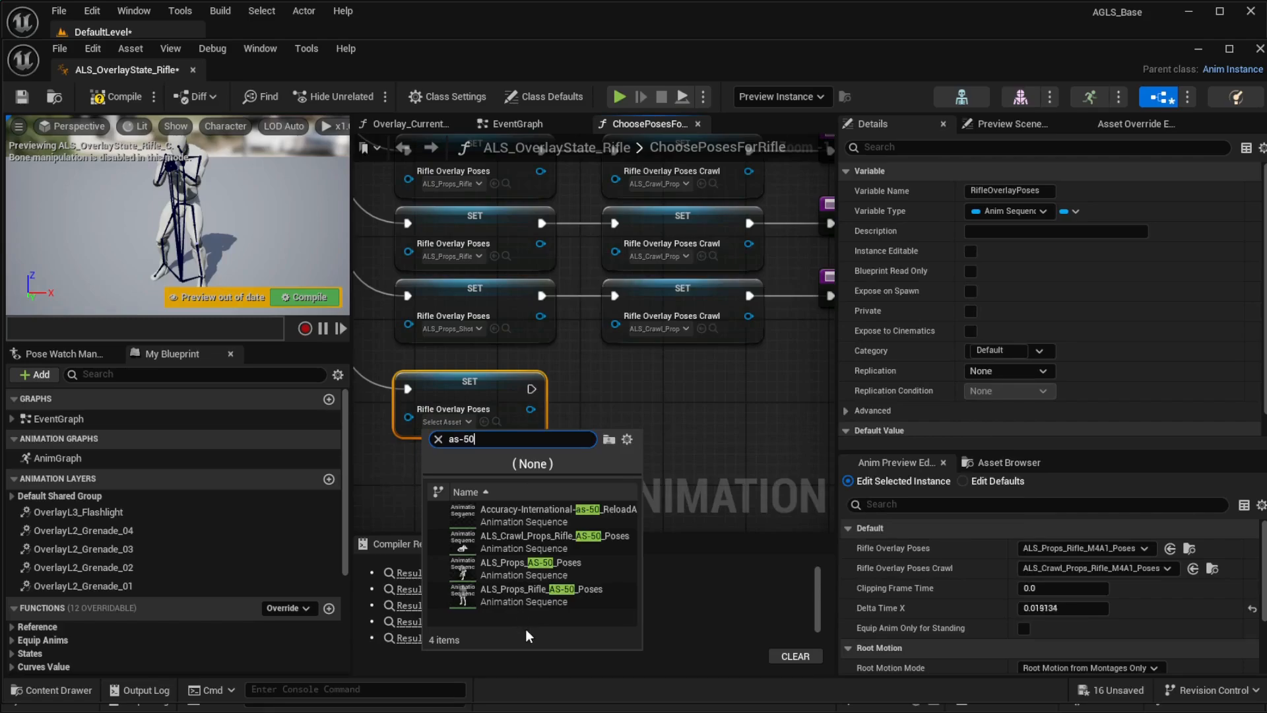
mouse_move(525, 593)
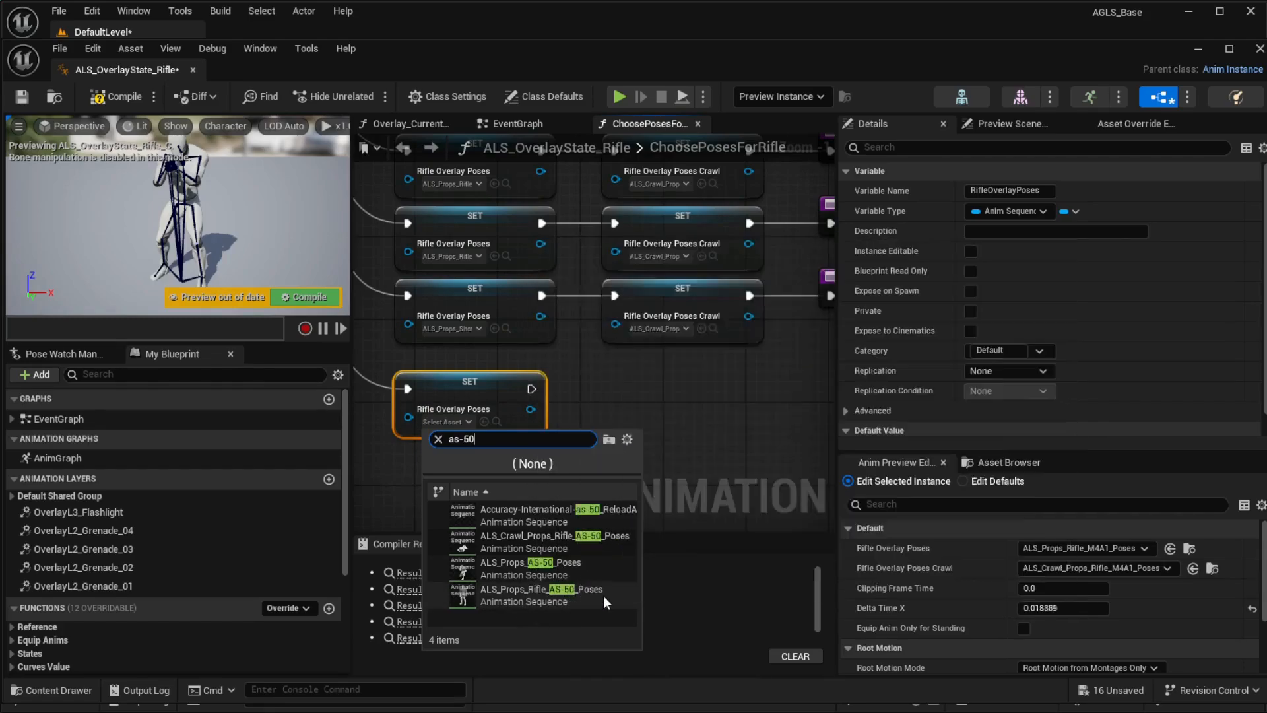
click(558, 596)
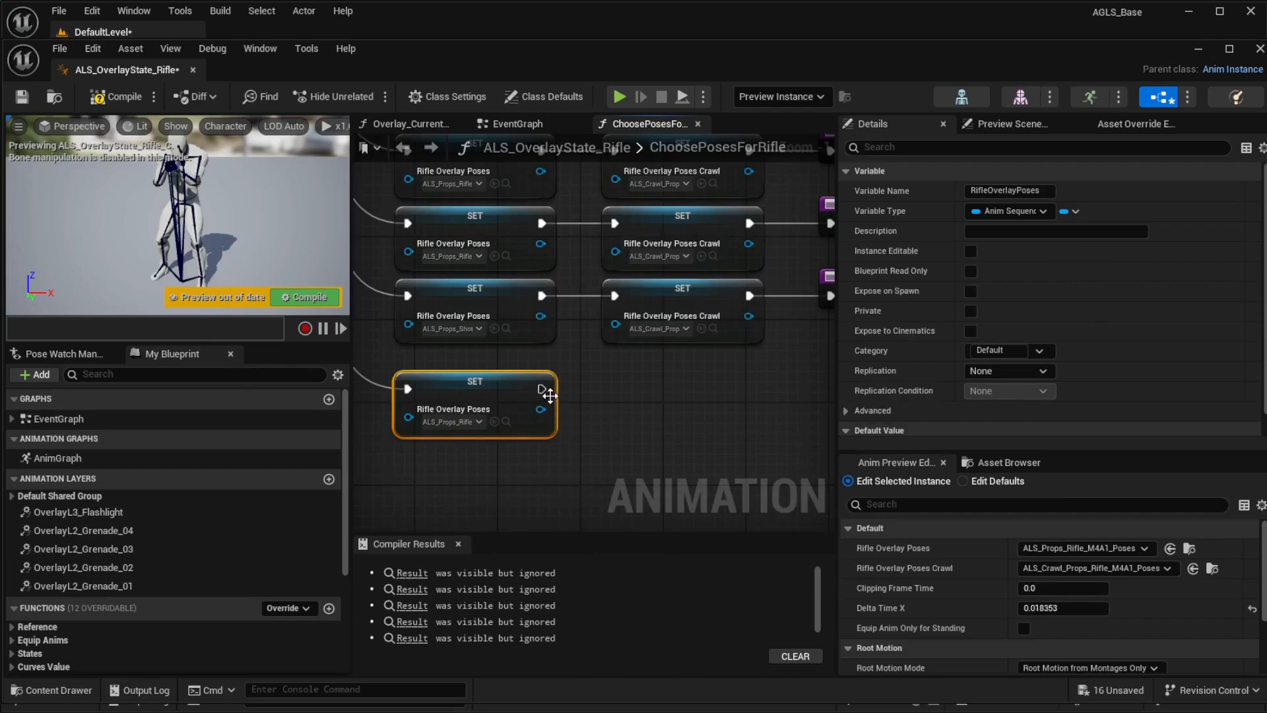
Chain a Set Rifle Overlay Poses Crawl node after the DTR-20 overlay poses node and align the two
drag(542, 389, 595, 388)
text(overlay)
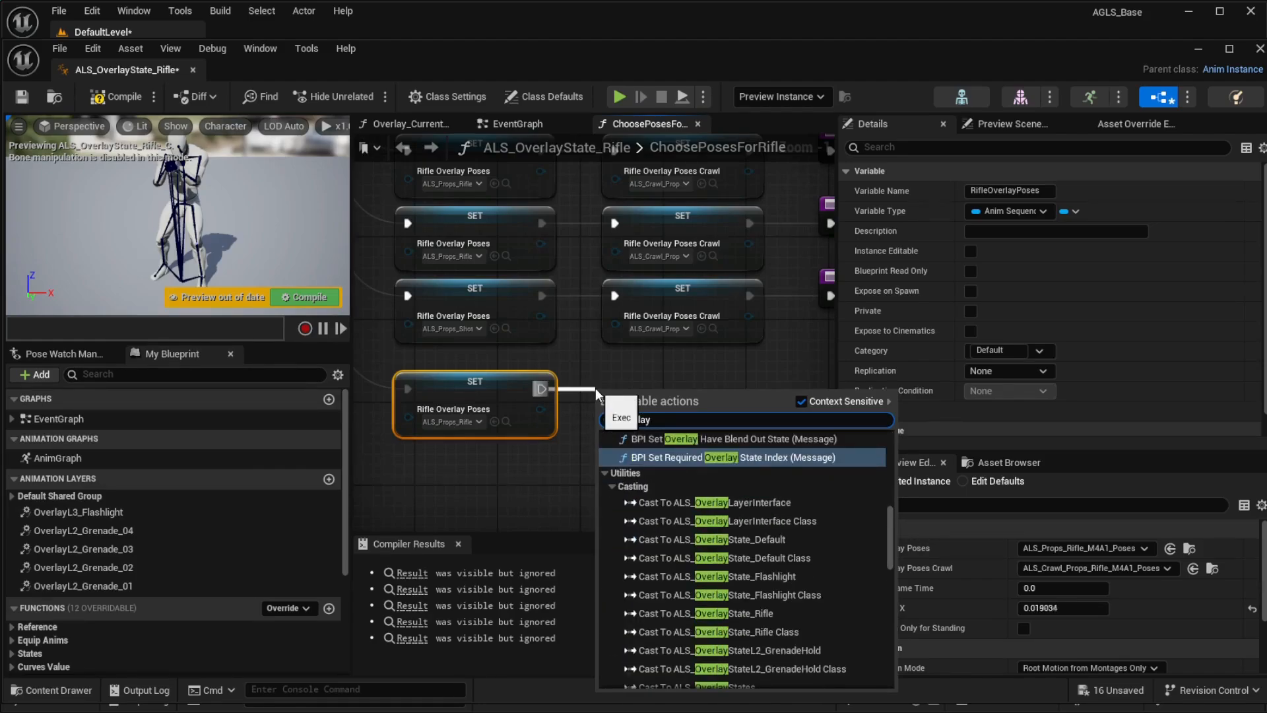
text( poses)
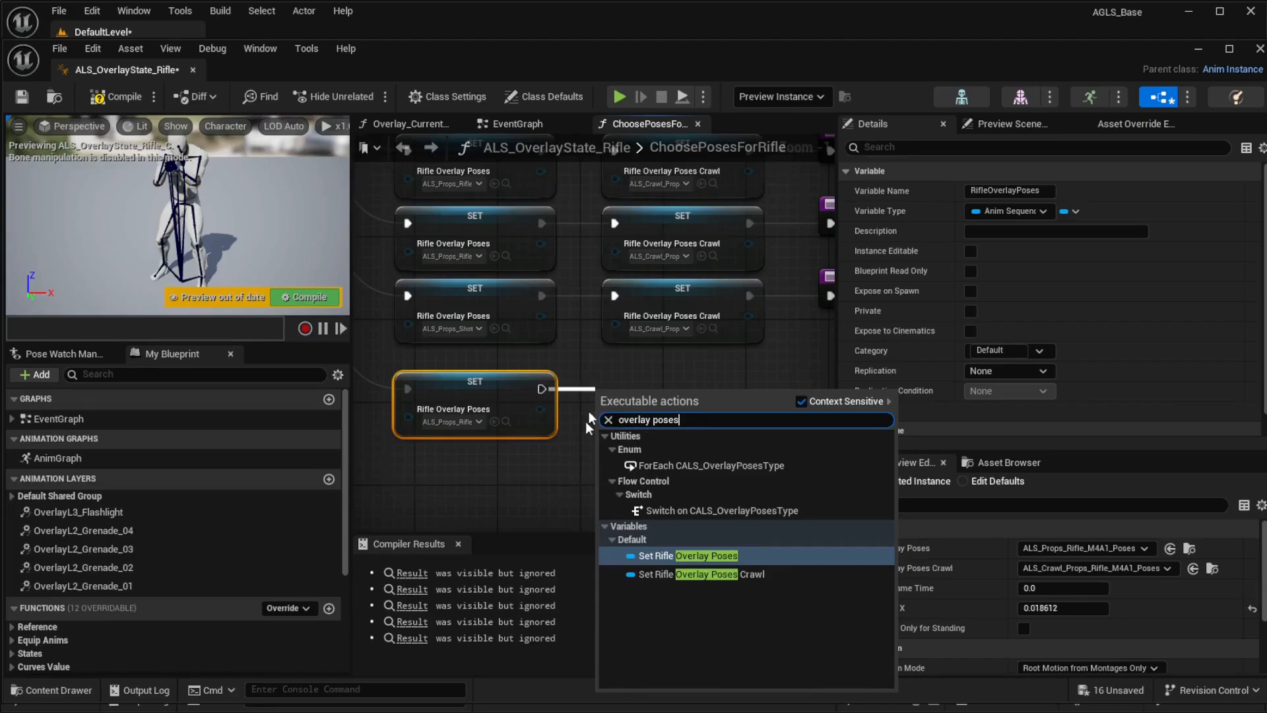
click(739, 574)
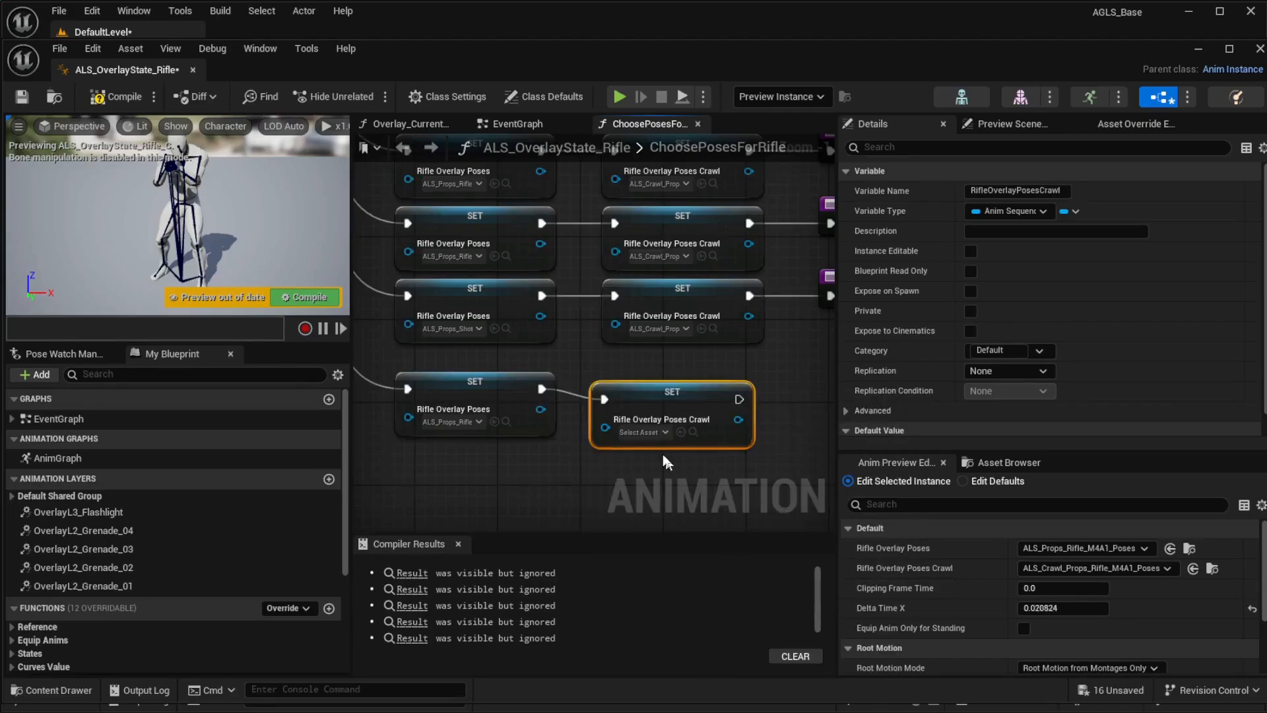
drag(655, 392, 655, 382)
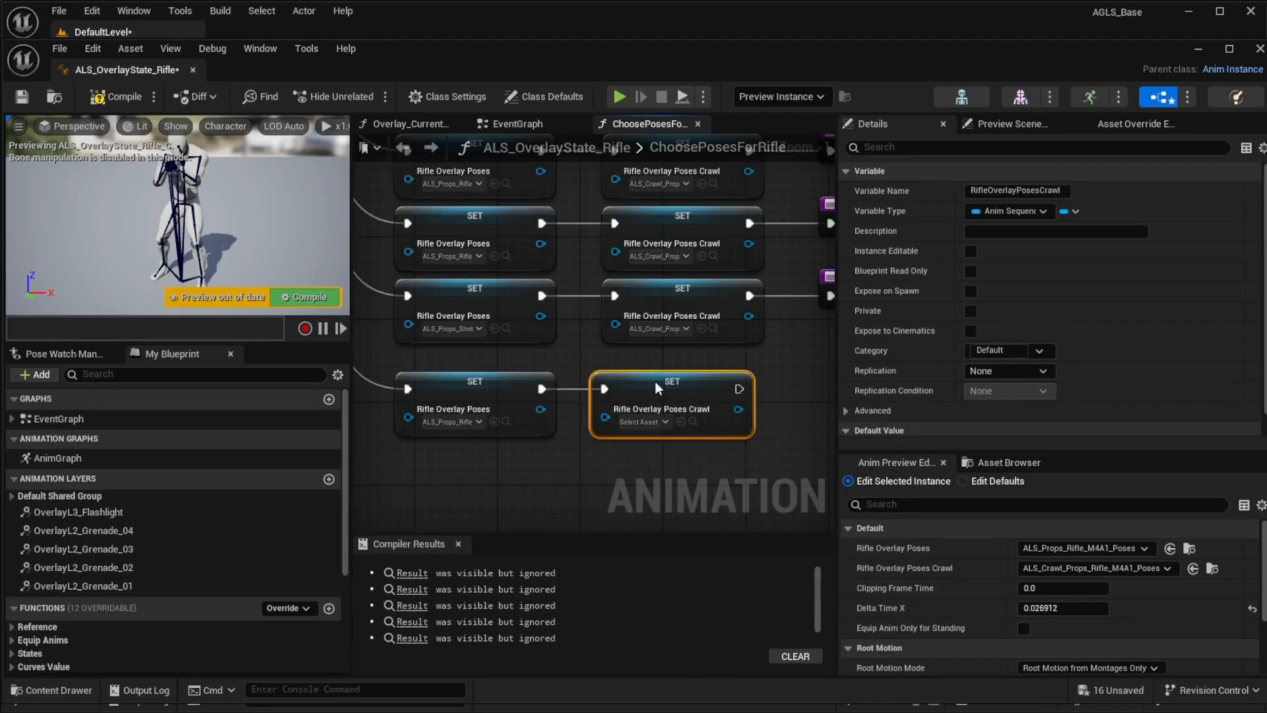
Assign ALS_Crawl_Props_Rifle_AS-50_Poses as the asset of the new Set Rifle Overlay Poses Crawl node
click(635, 424)
text(as-50)
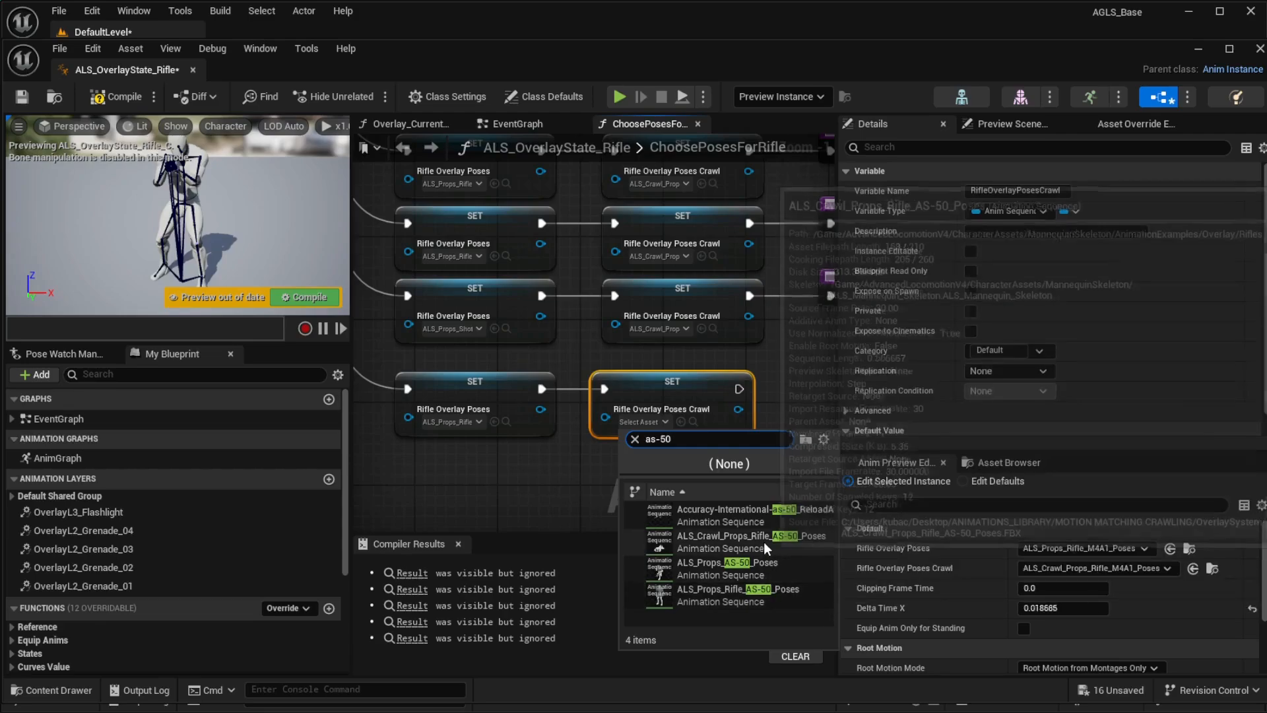
click(763, 542)
Add a Return Node after the DTR-20 crawl poses node and line it up with that row
right_drag(731, 524, 558, 528)
drag(566, 390, 627, 390)
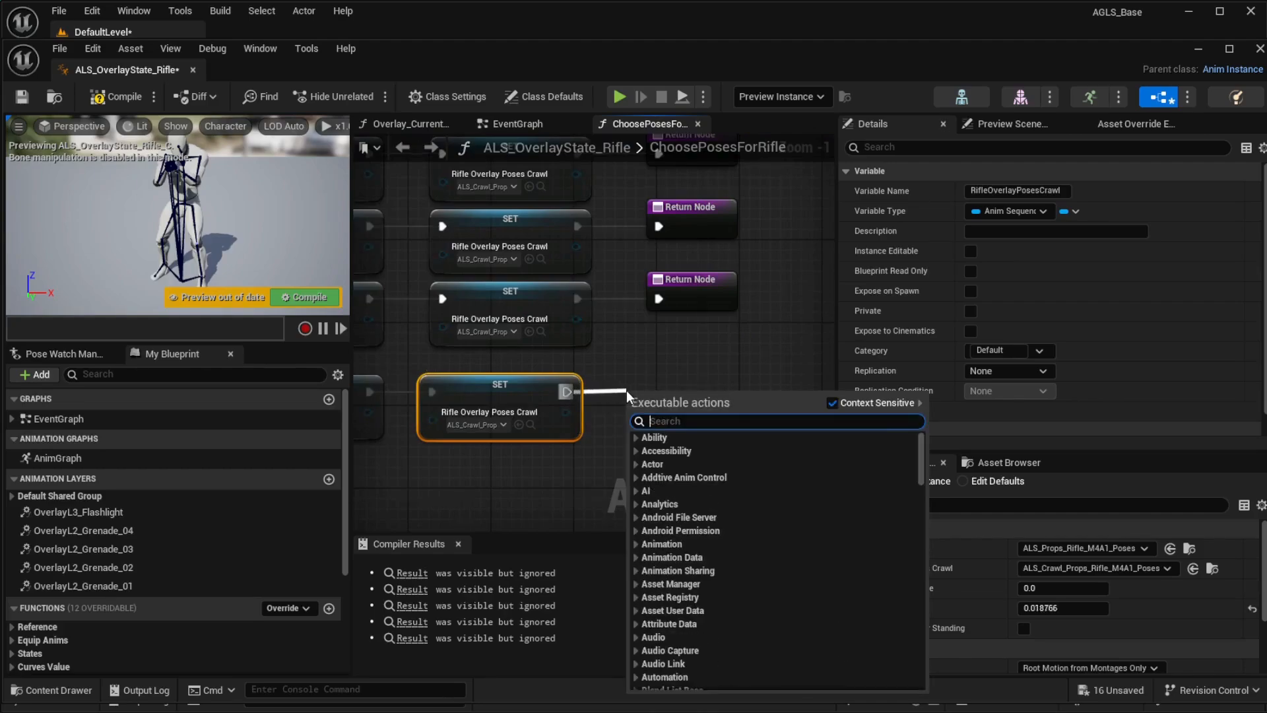
text(return)
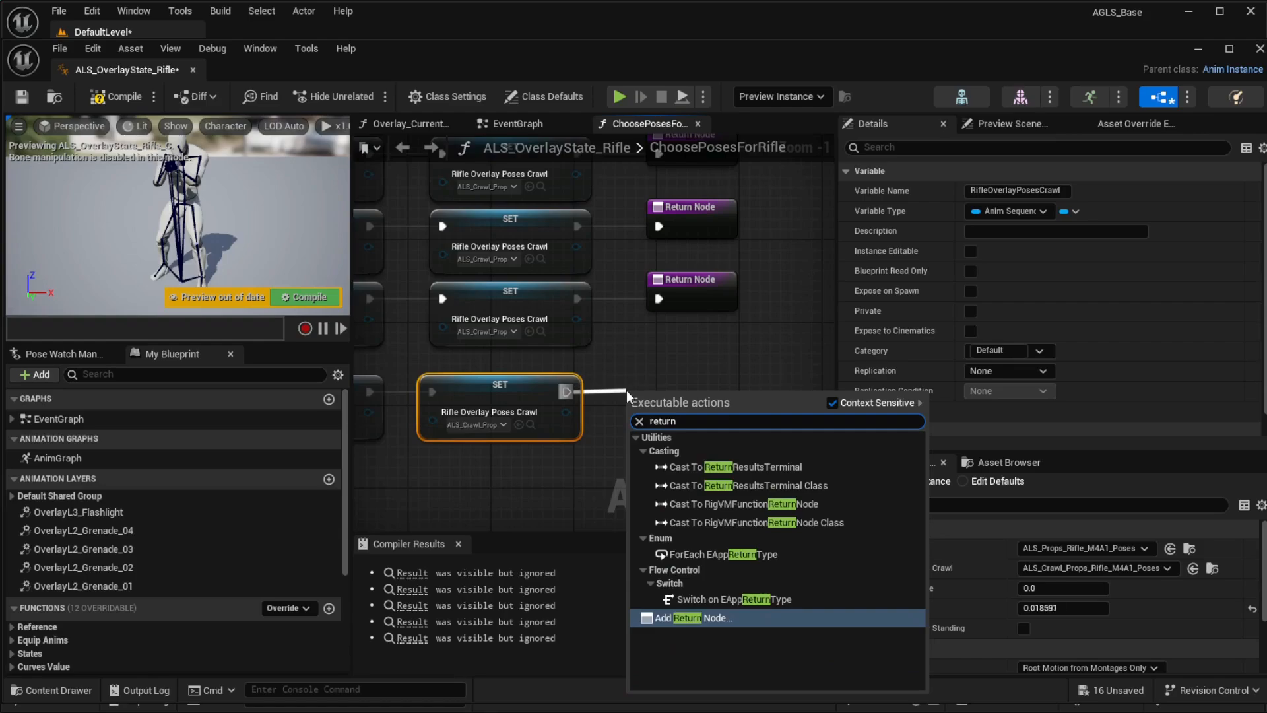
click(665, 617)
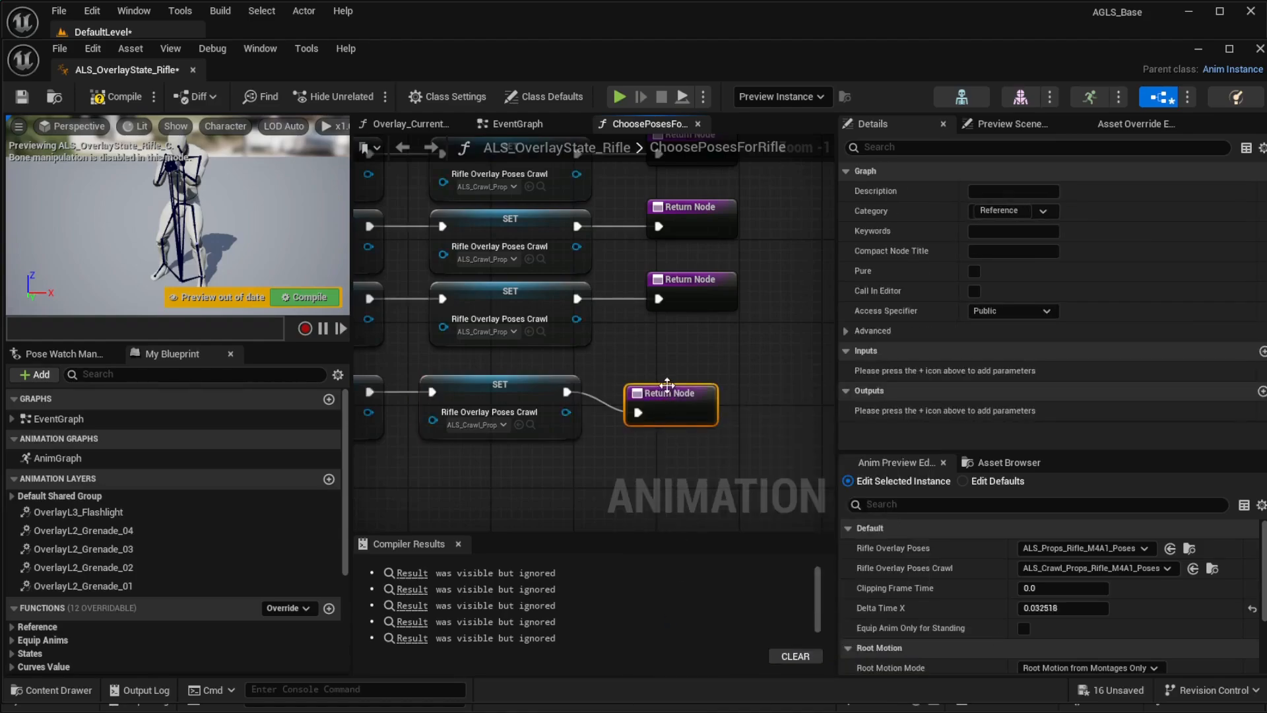
drag(667, 384, 664, 375)
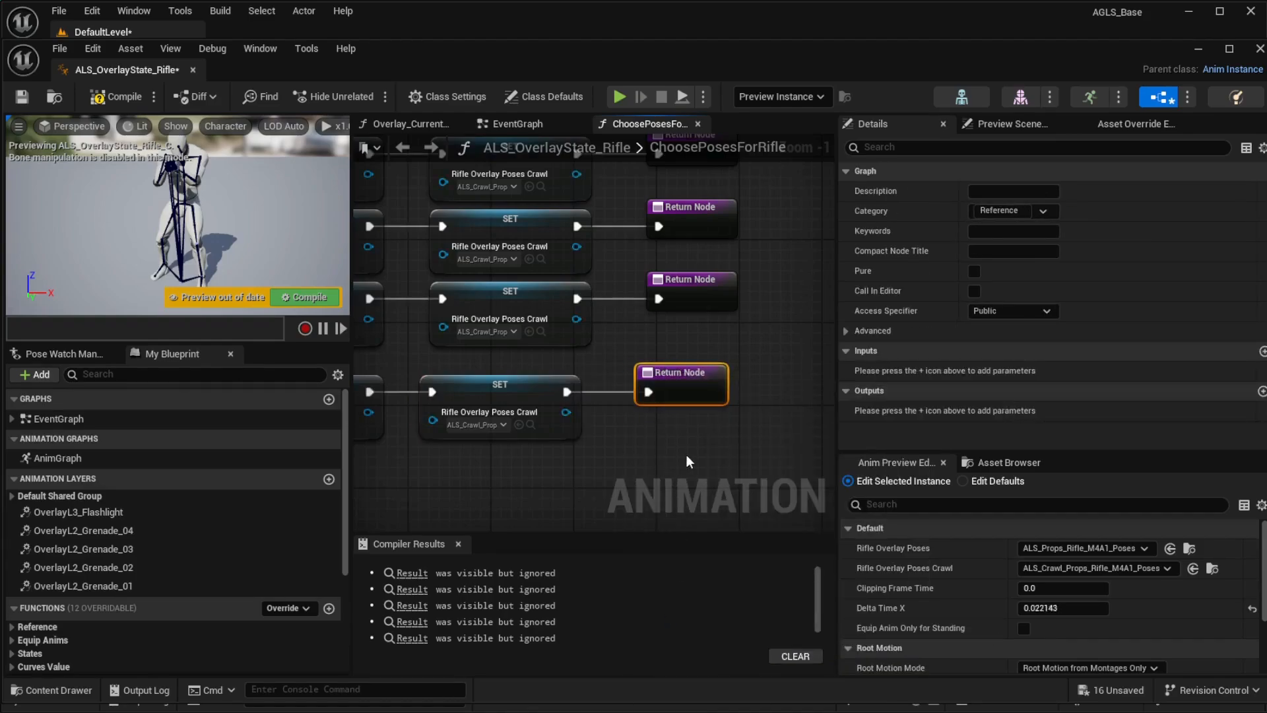
Compile and save the ALS_OverlayState_Rifle animation blueprint and close its editor
click(116, 97)
click(22, 97)
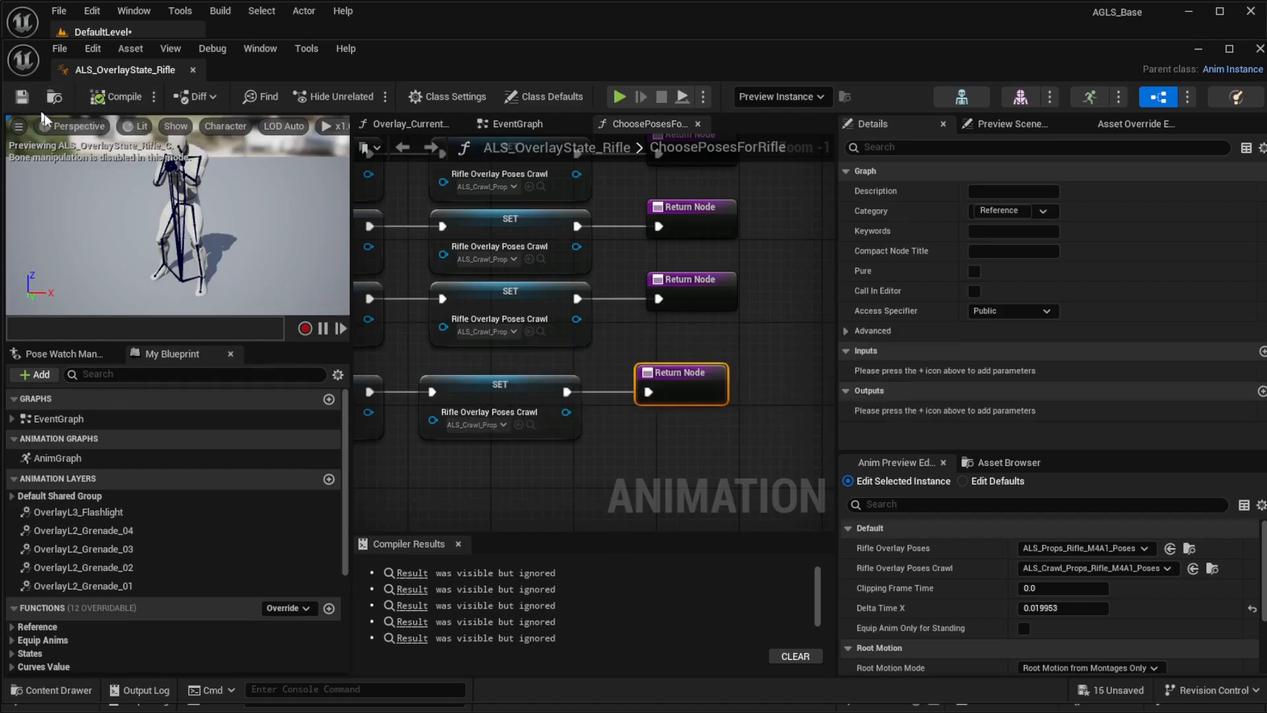
click(1260, 49)
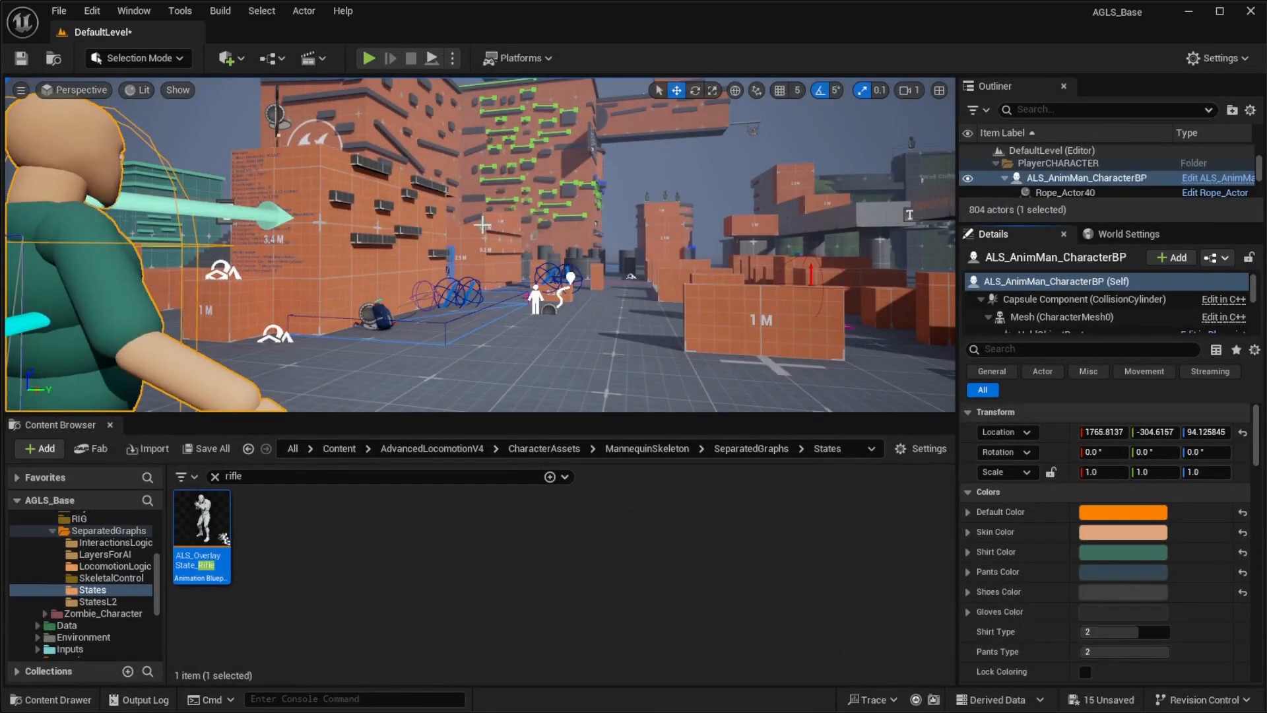
Play-test the level by equipping the DTR-20, aiming through its scope and firing three shots, and stop the session
click(364, 61)
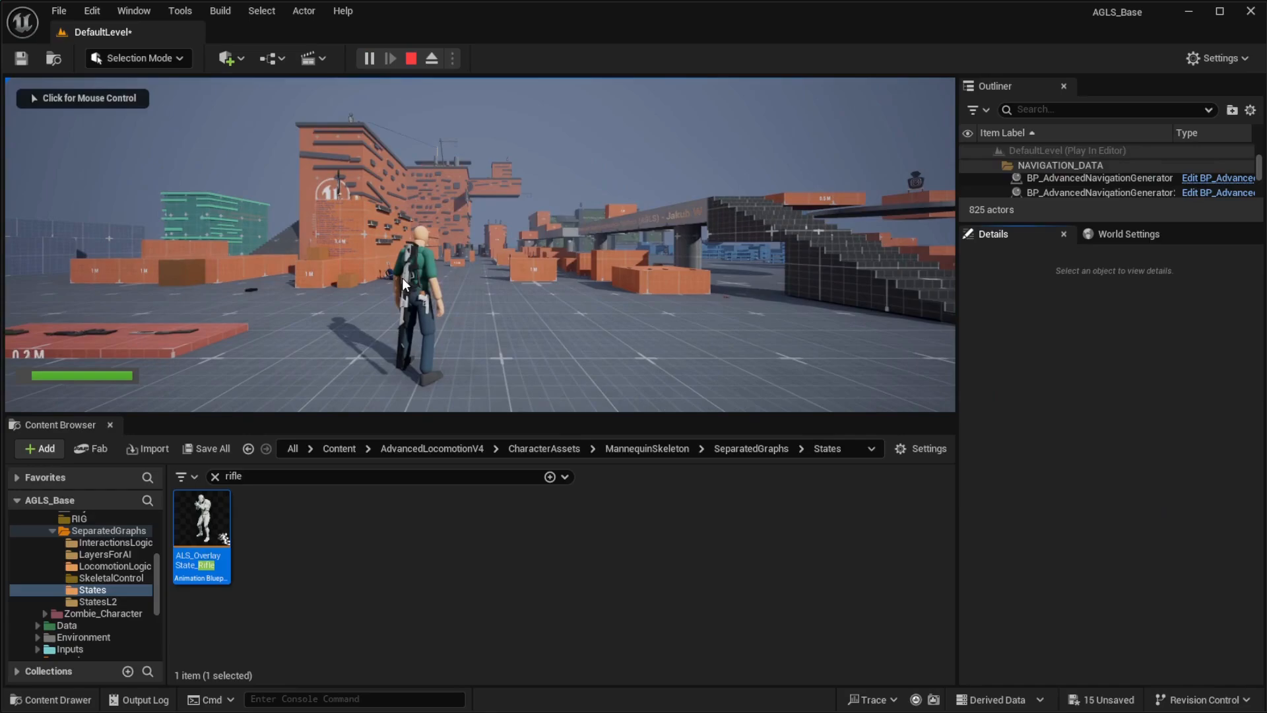
click(419, 283)
key(w)
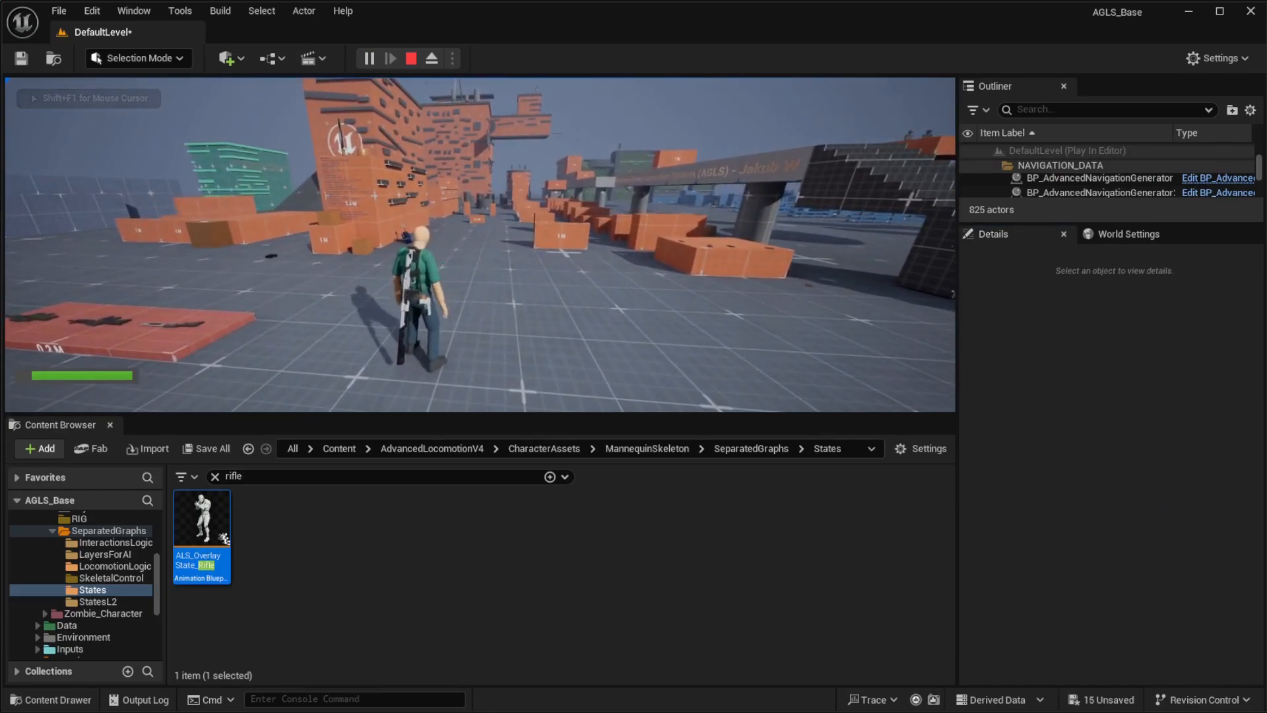
key(1)
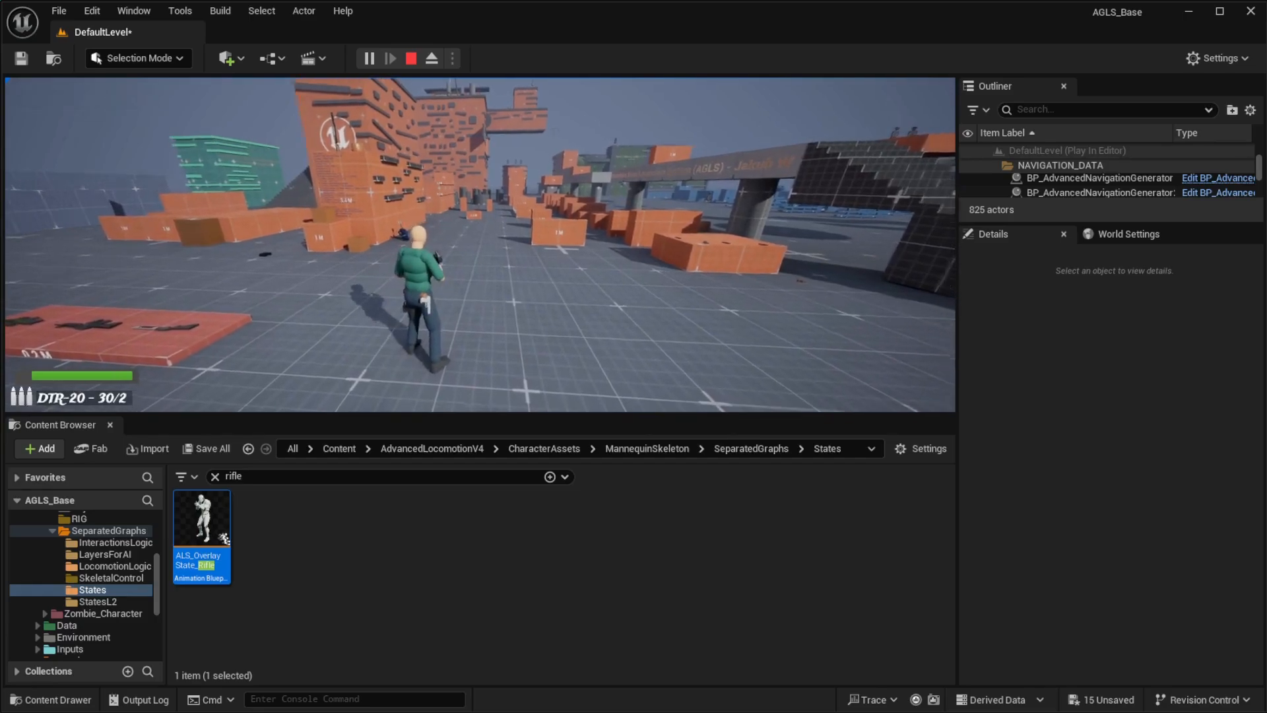
right_click(481, 244)
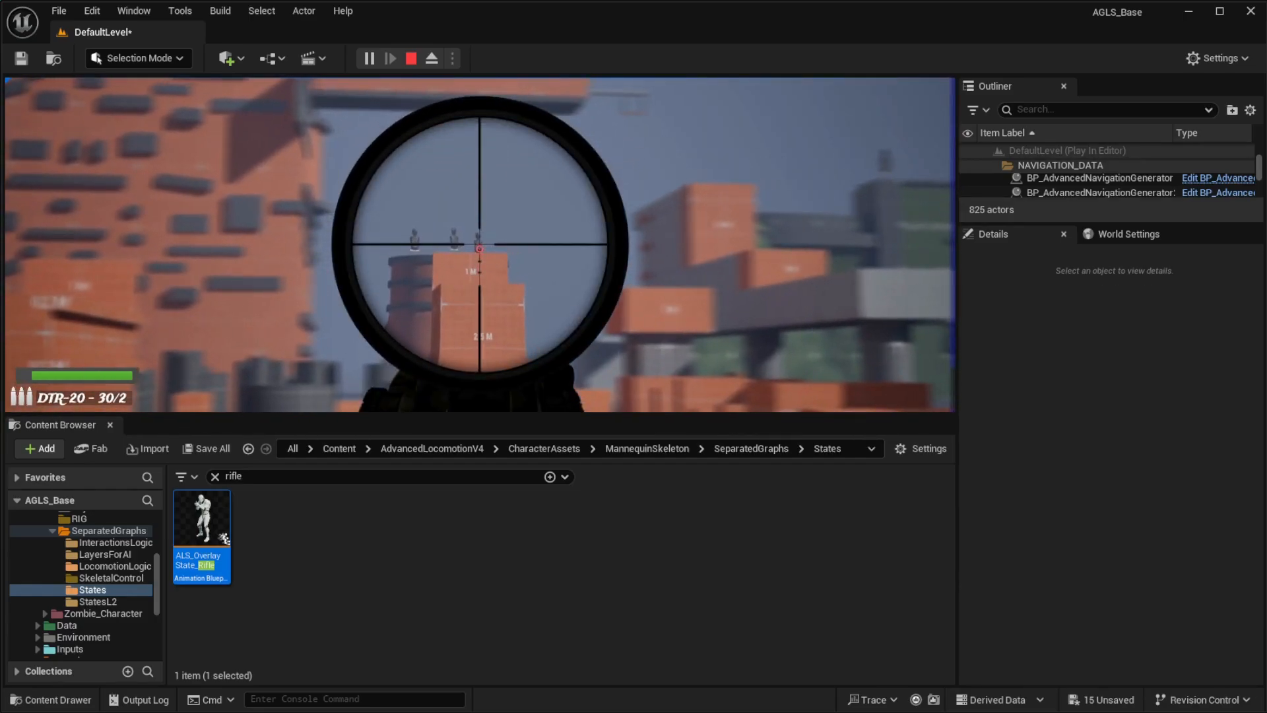
click(480, 244)
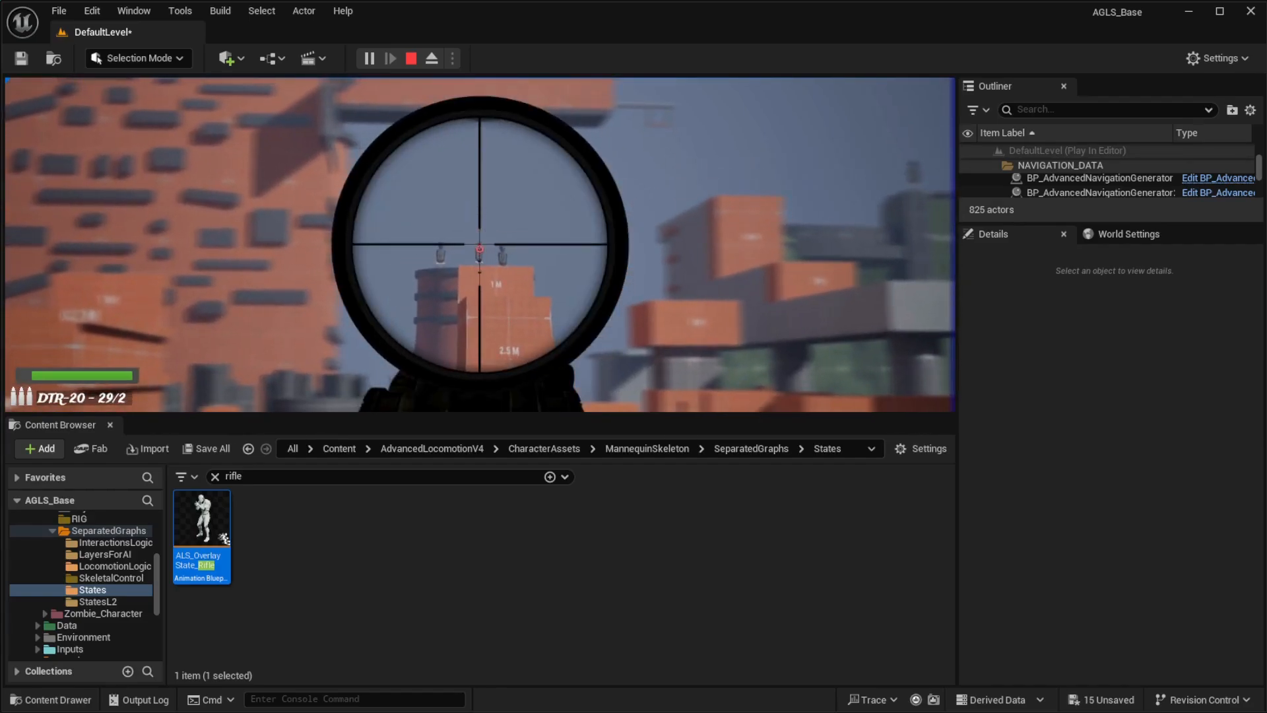
click(481, 244)
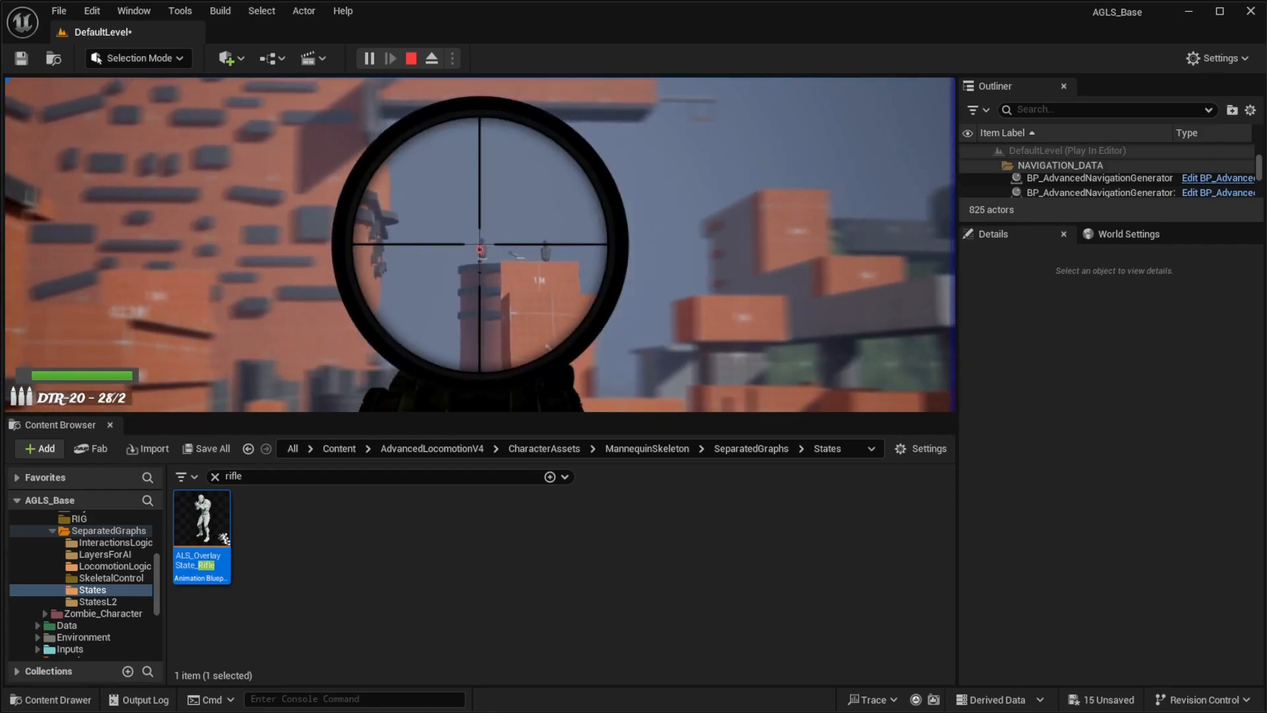
click(480, 246)
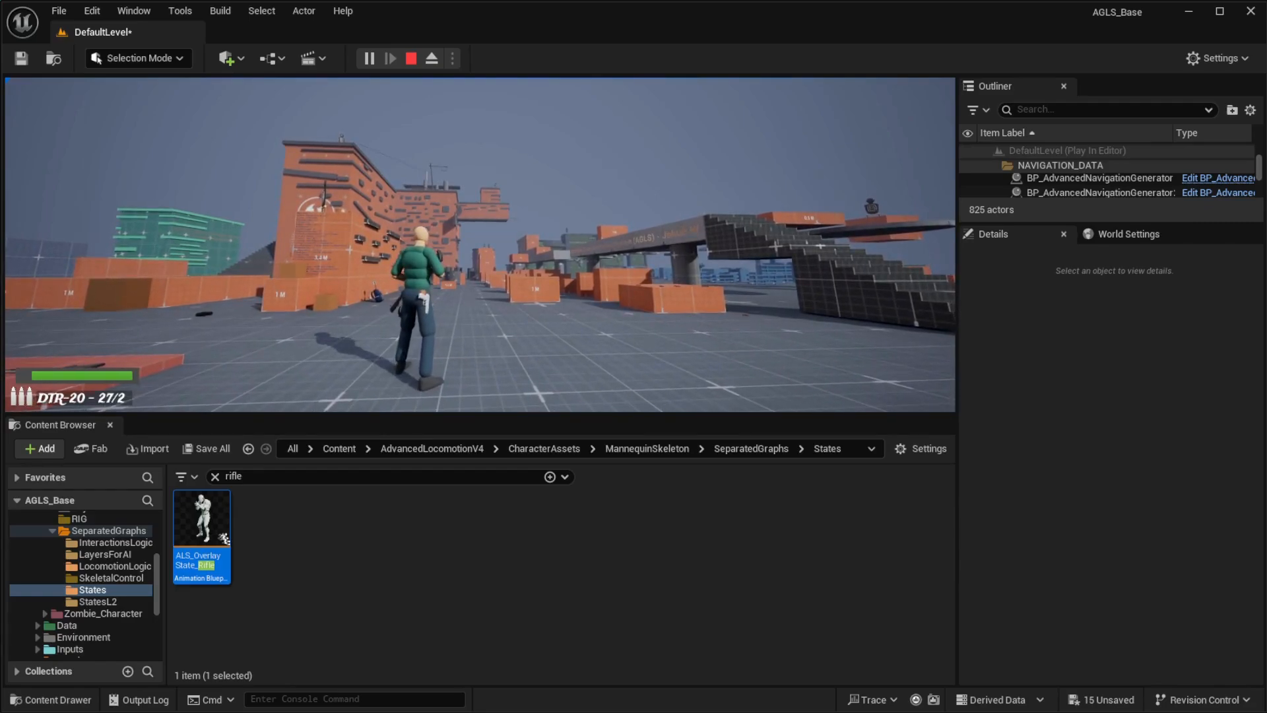
key(Escape)
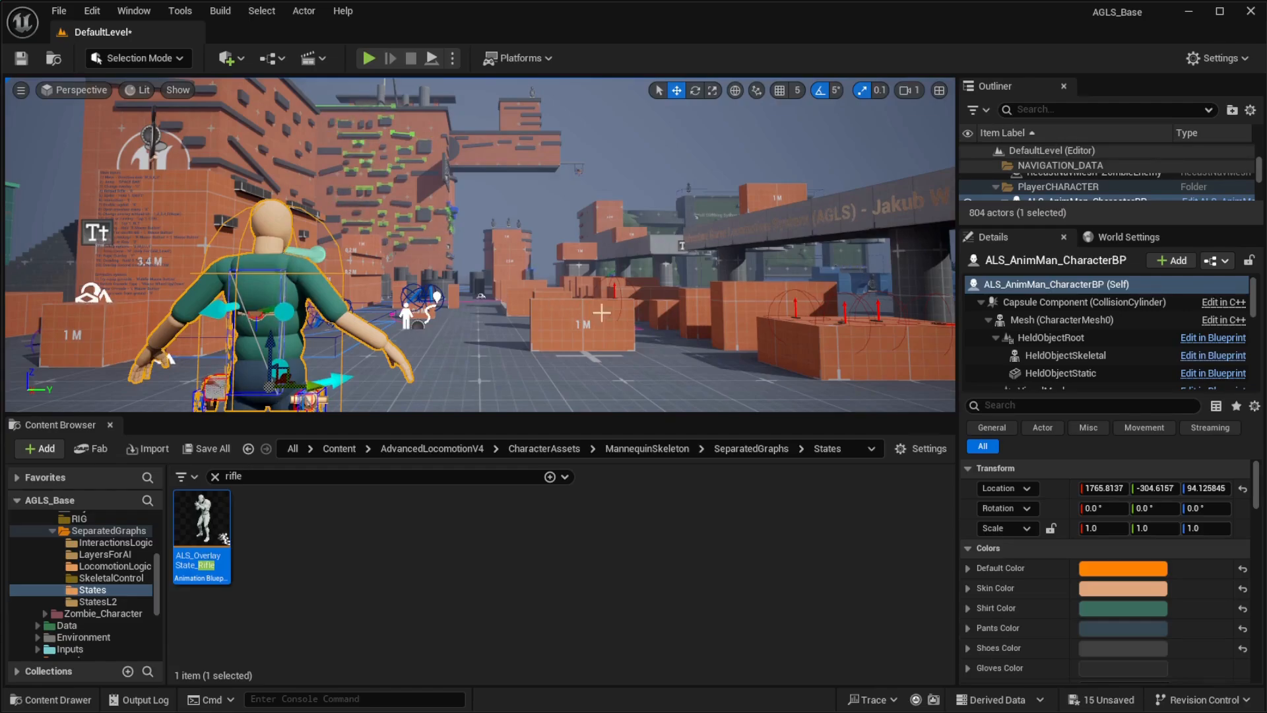
Duplicate the Mossberg-590 rifle actor on the red platform and move the copy to the floor beside it, at about Y -567, Z 3
key(d)
right_drag(479, 245, 13, 317)
key(w)
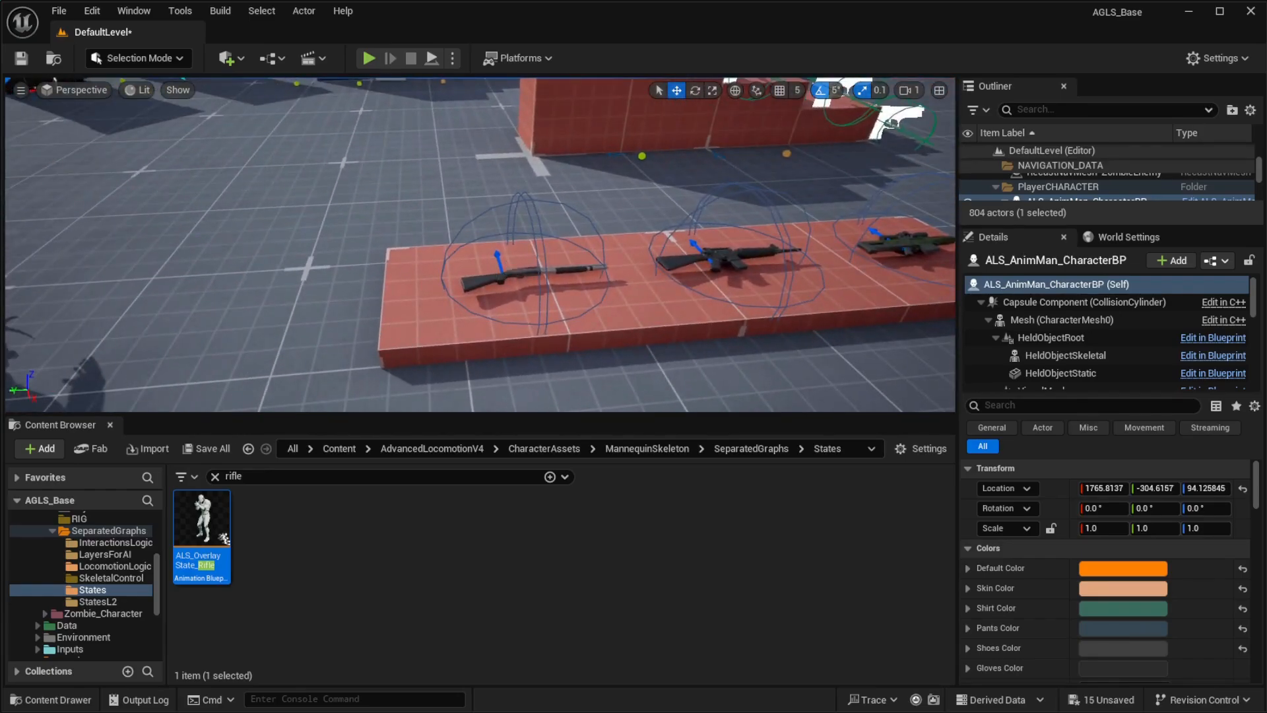
click(513, 272)
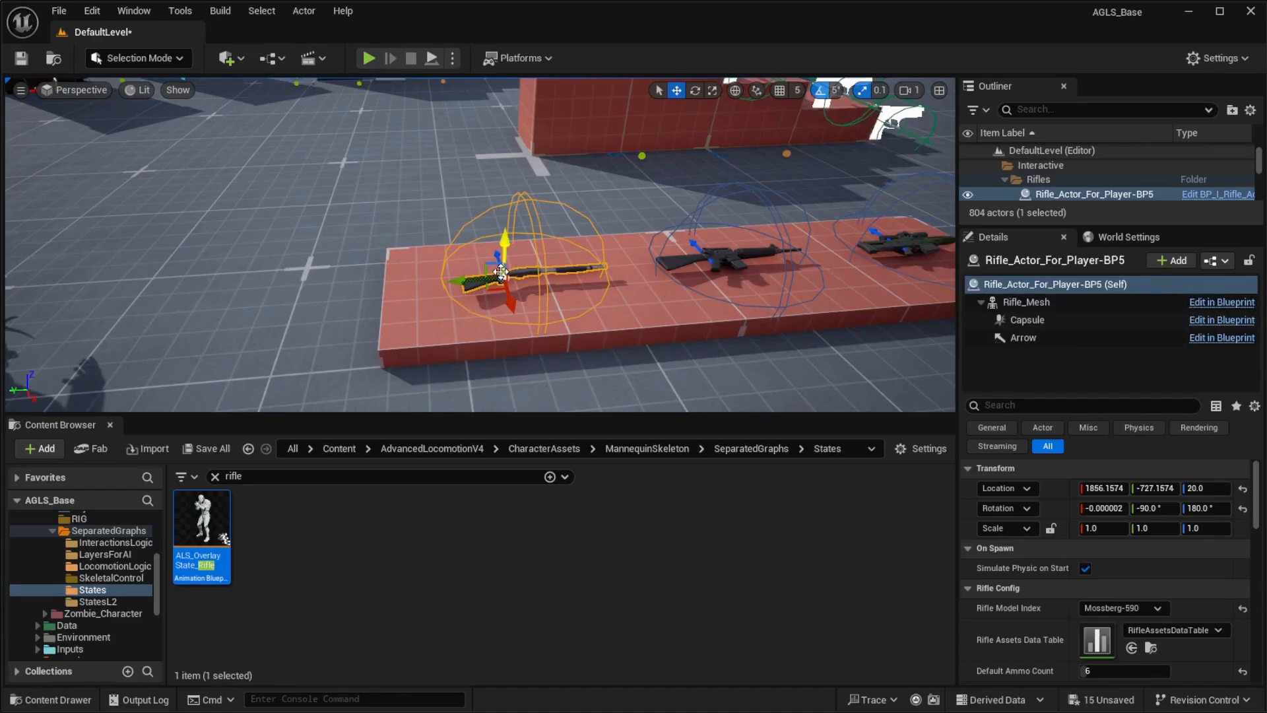
right_click(504, 274)
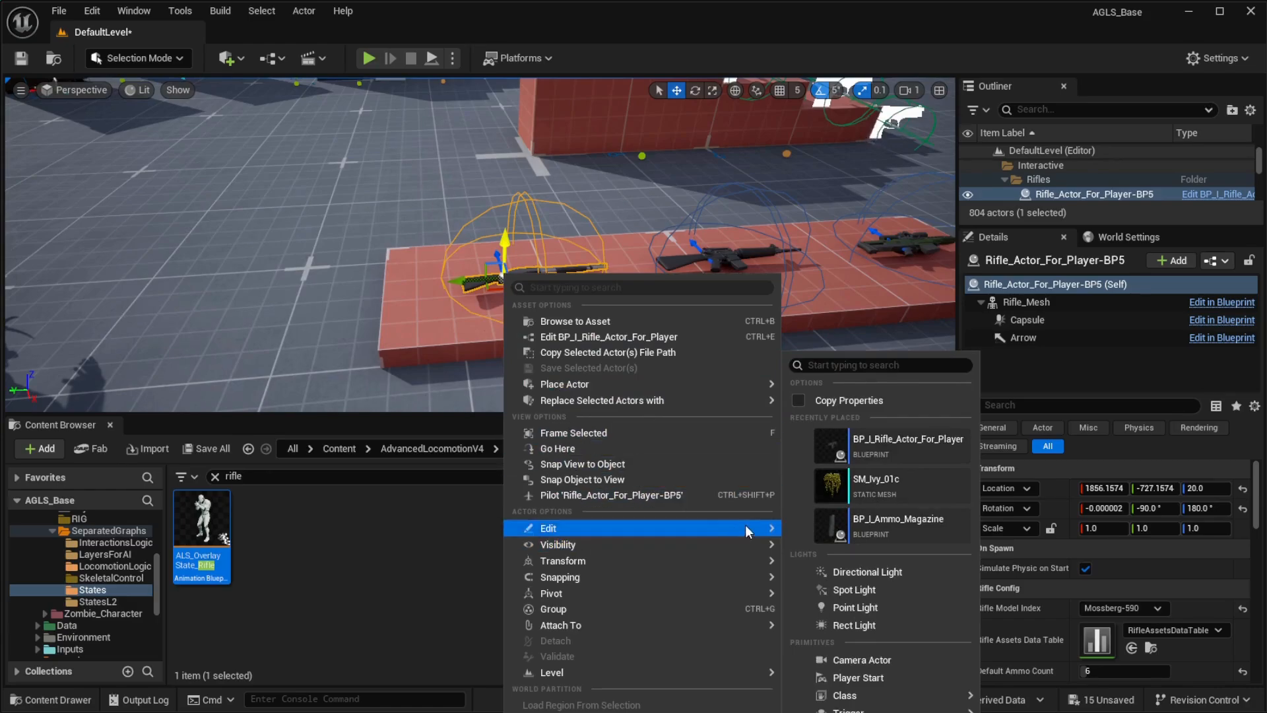
mouse_move(758, 528)
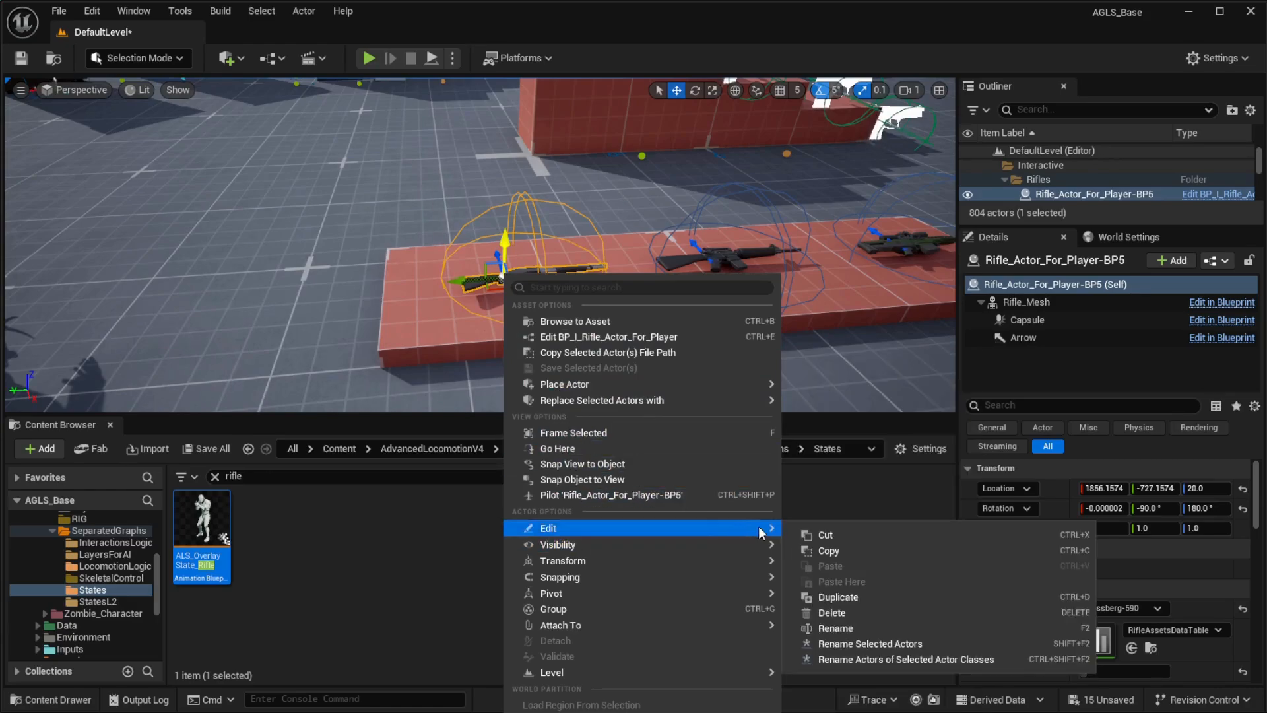
click(855, 599)
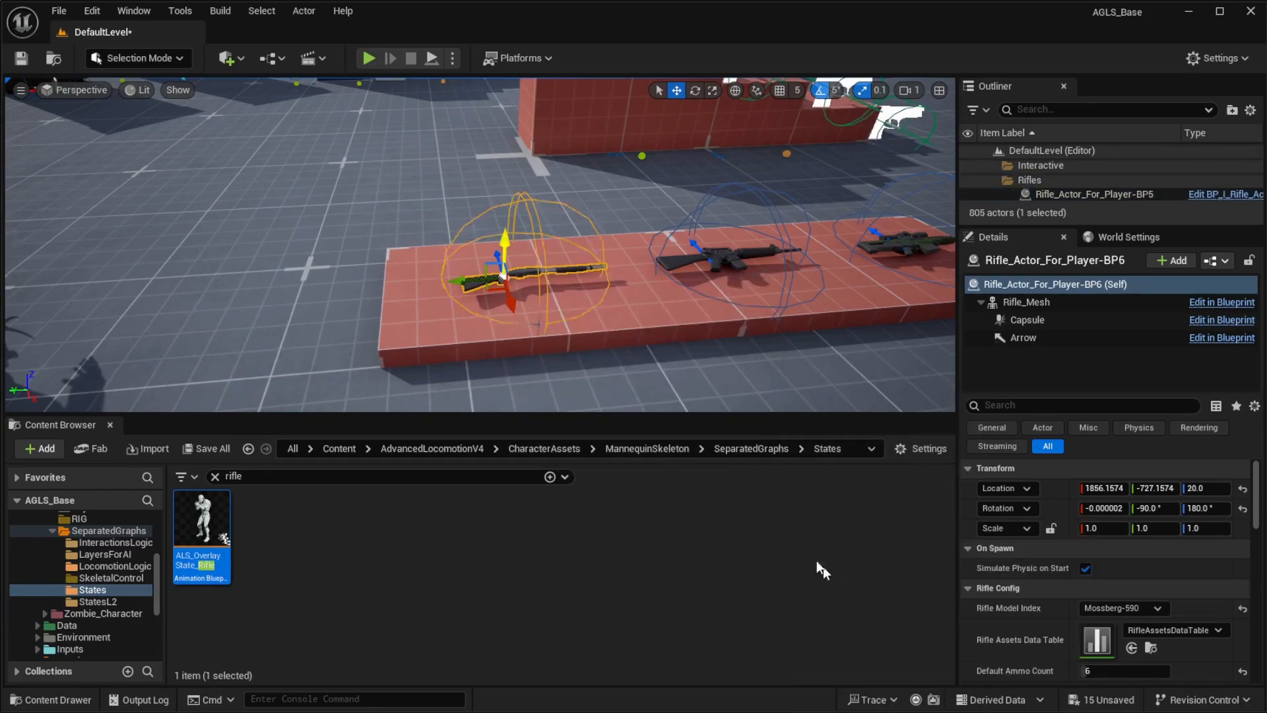
drag(462, 282, 202, 289)
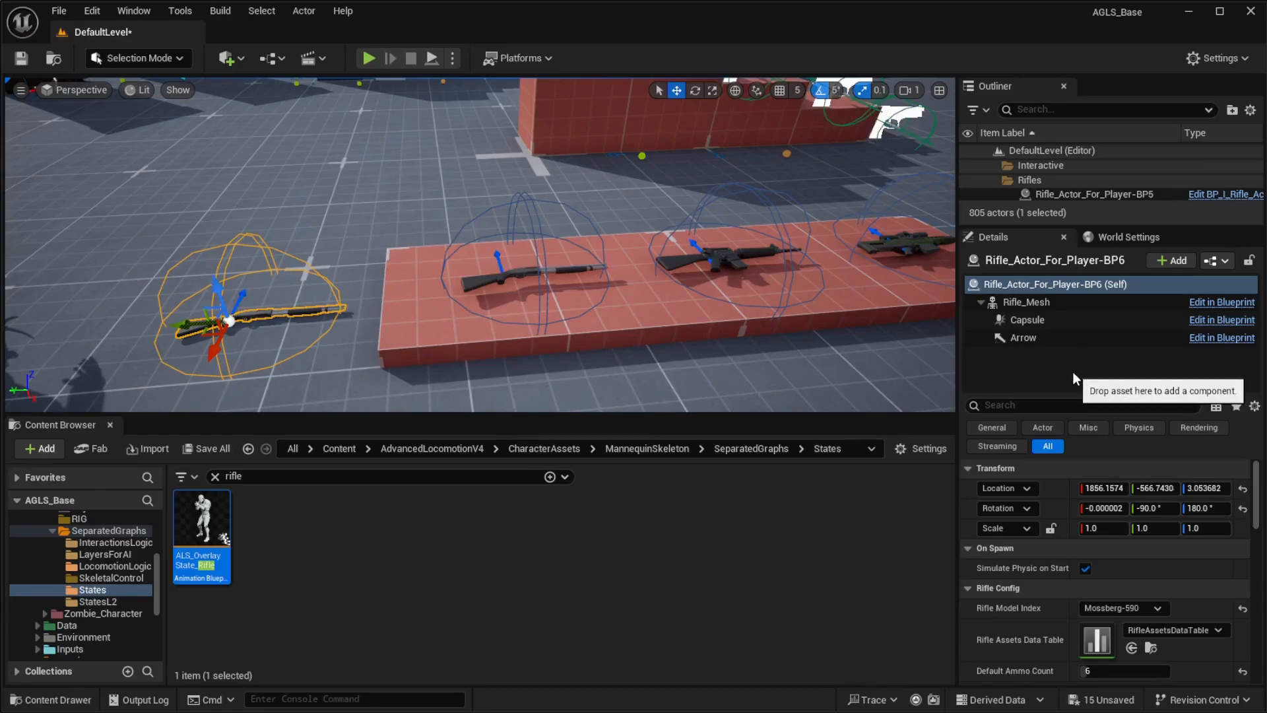
Set the duplicated rifle actor's Rifle Model Index to DTR-20
scroll(1095, 564, down, 1)
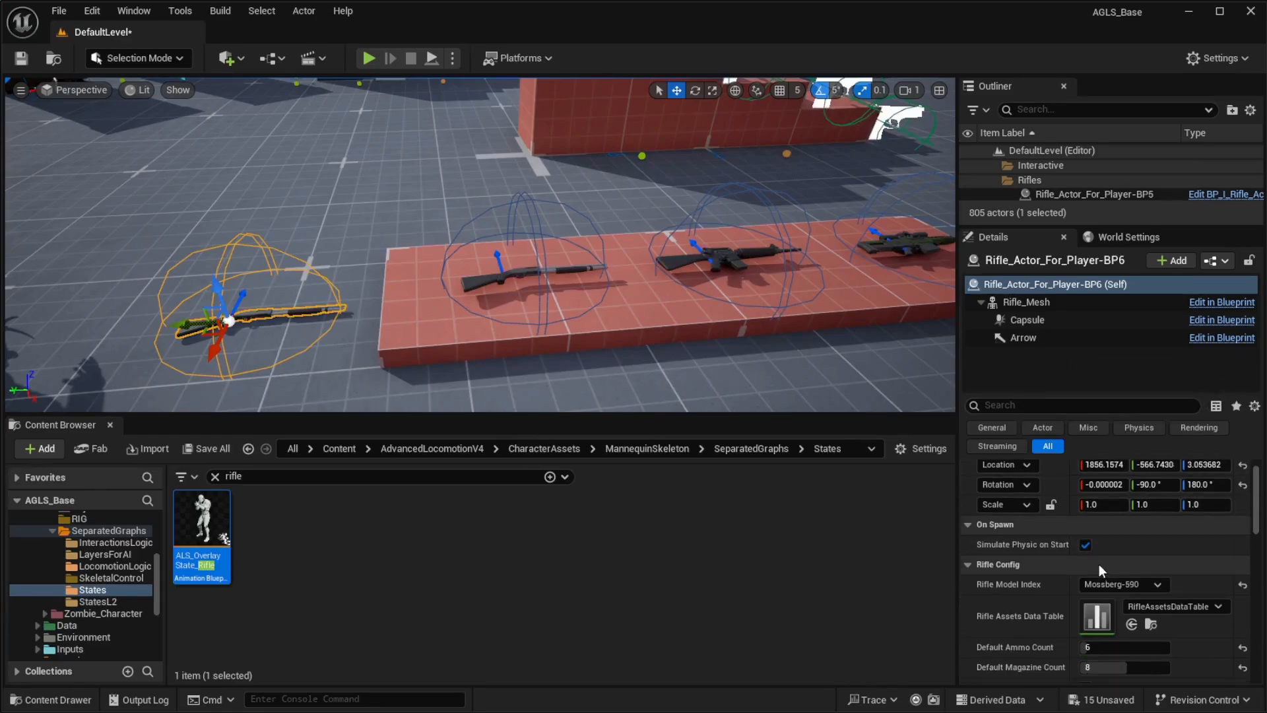
click(1152, 584)
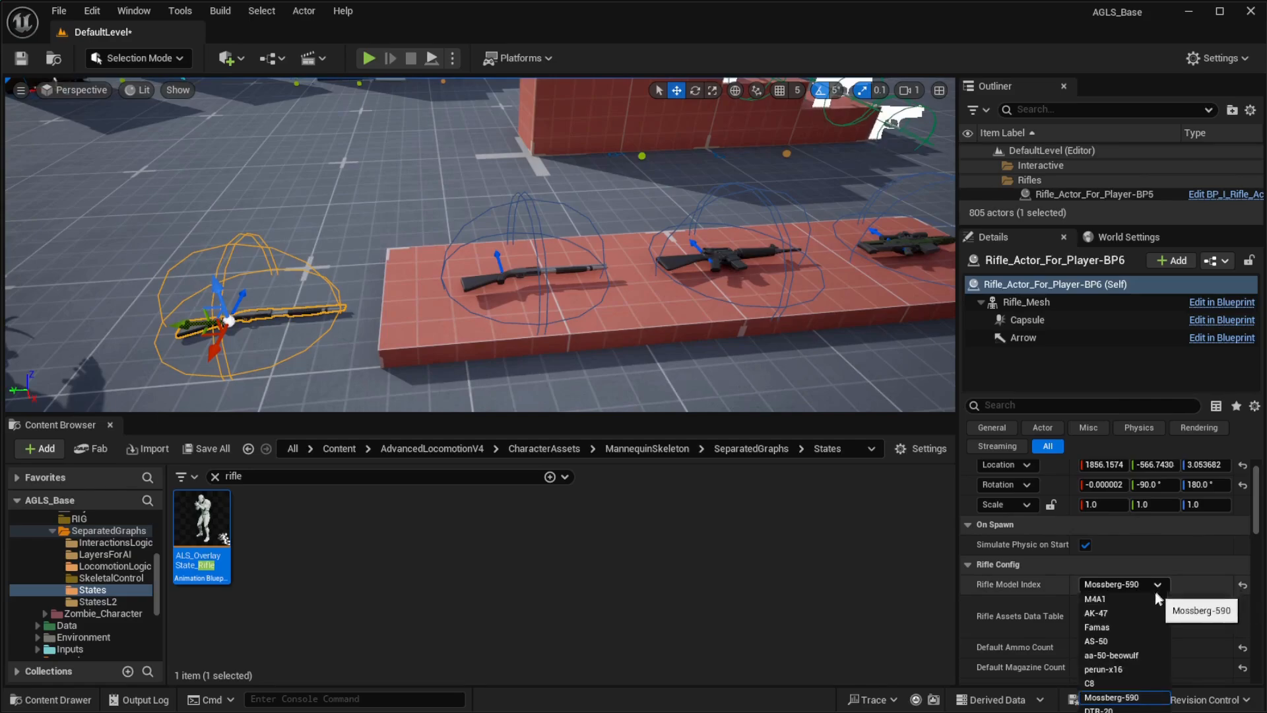
click(1099, 710)
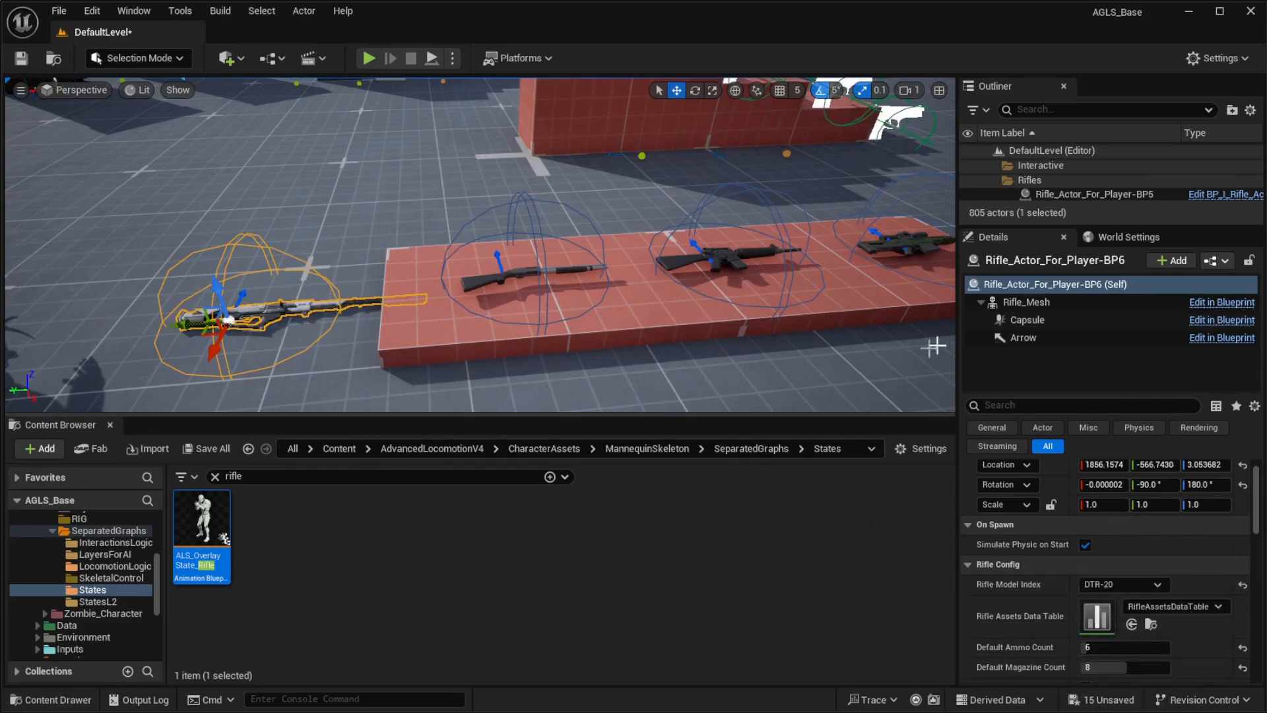
Check the skeletal mesh assigned to the duplicated rifle's Rifle_Mesh component and save the level
click(1019, 305)
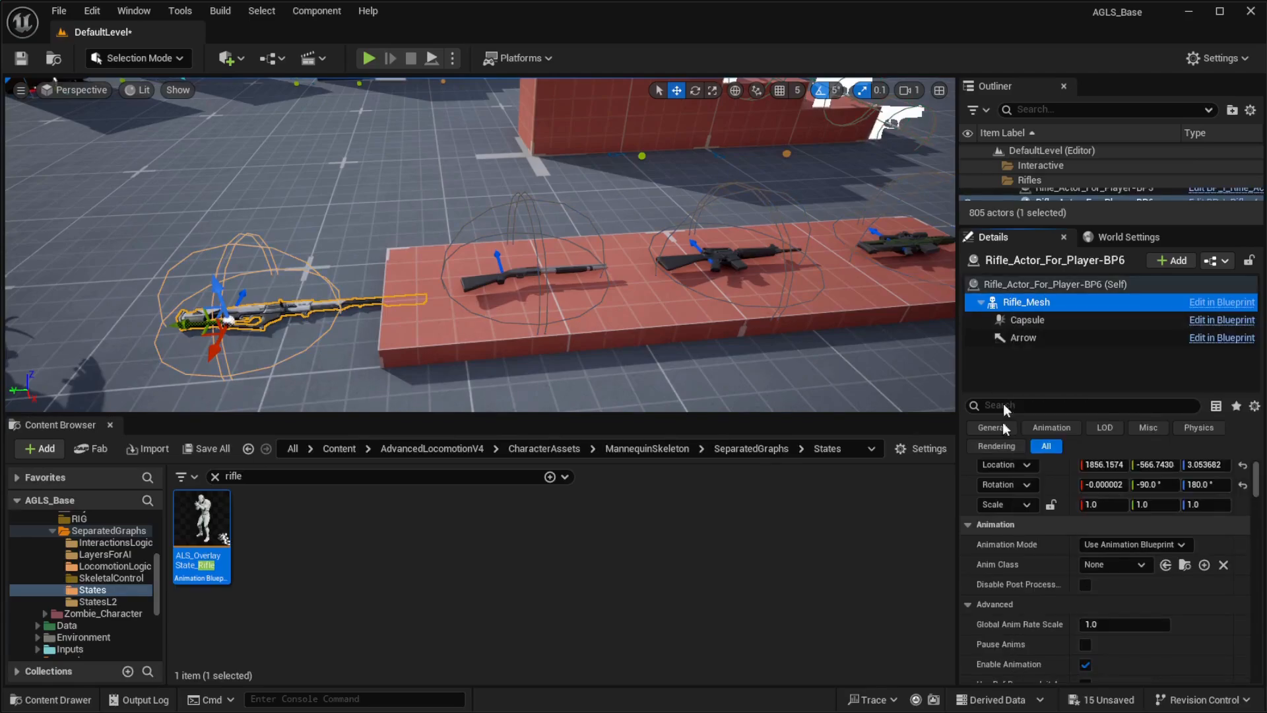
scroll(1058, 619, down, 2)
scroll(1057, 620, down, 3)
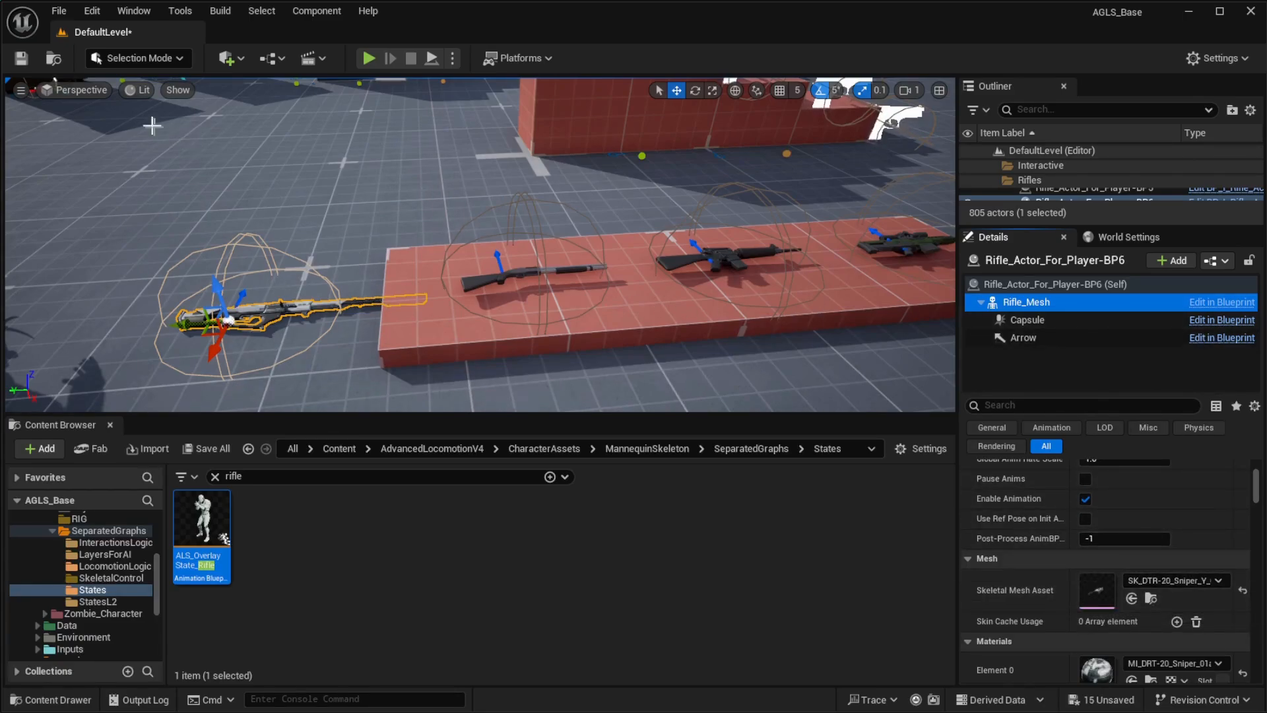
click(21, 58)
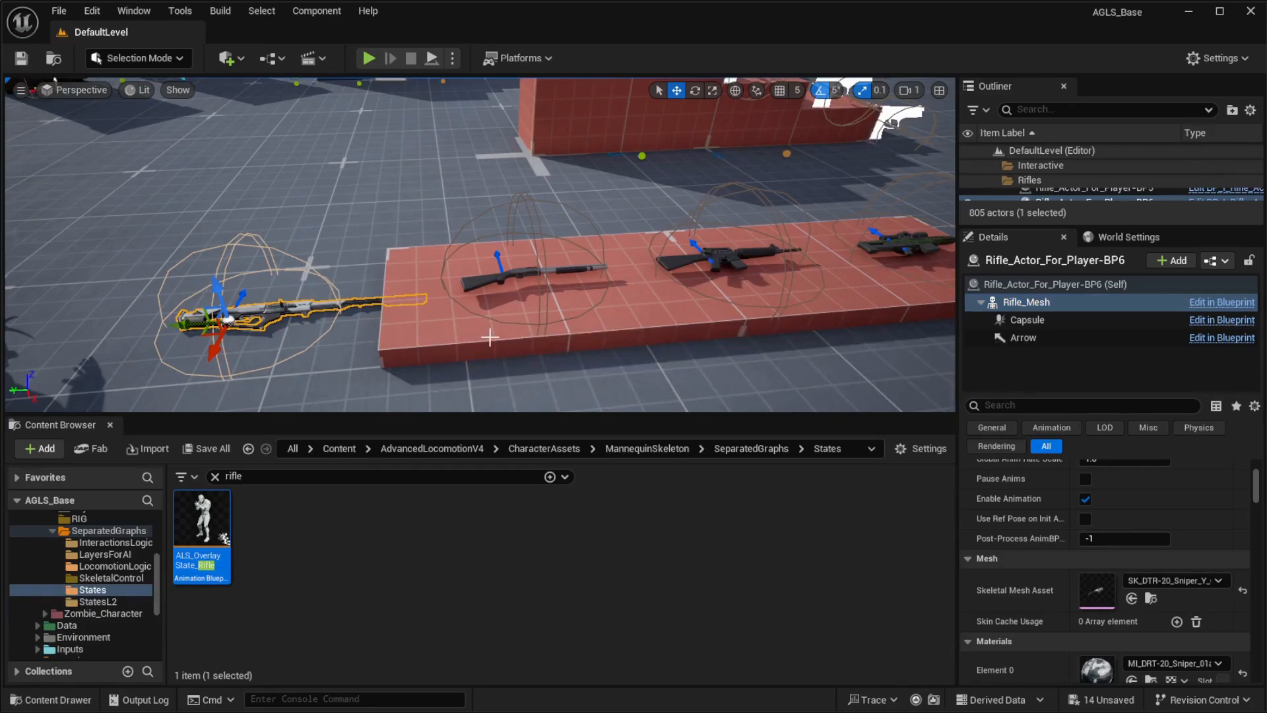
Play-test the level by walking to the DTR-20 pickup beside the red platform and picking it up
click(364, 62)
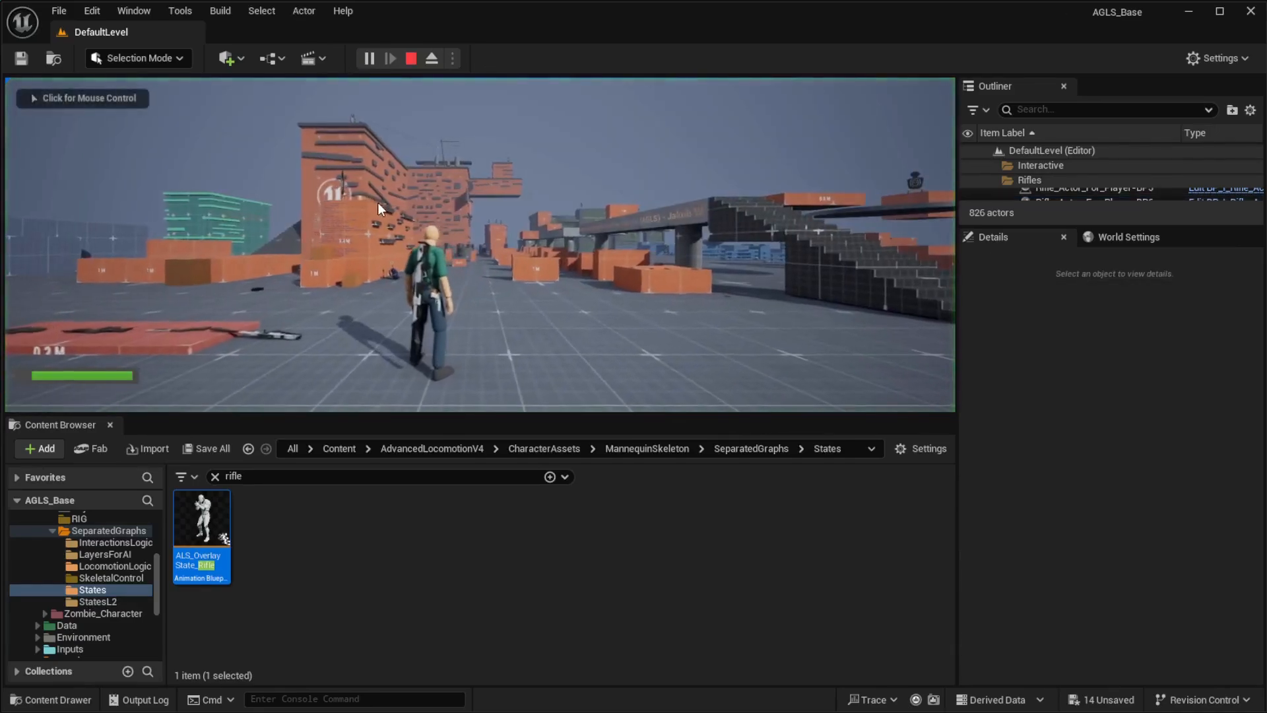
click(378, 202)
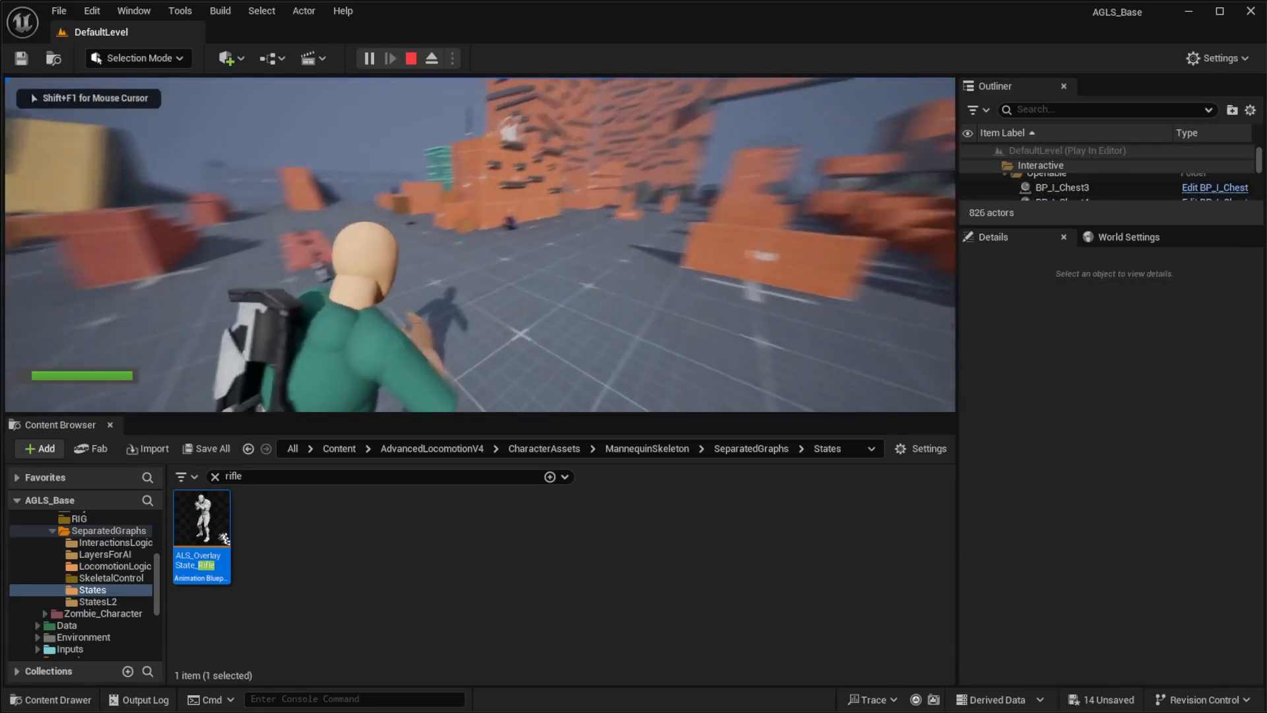
key(w)
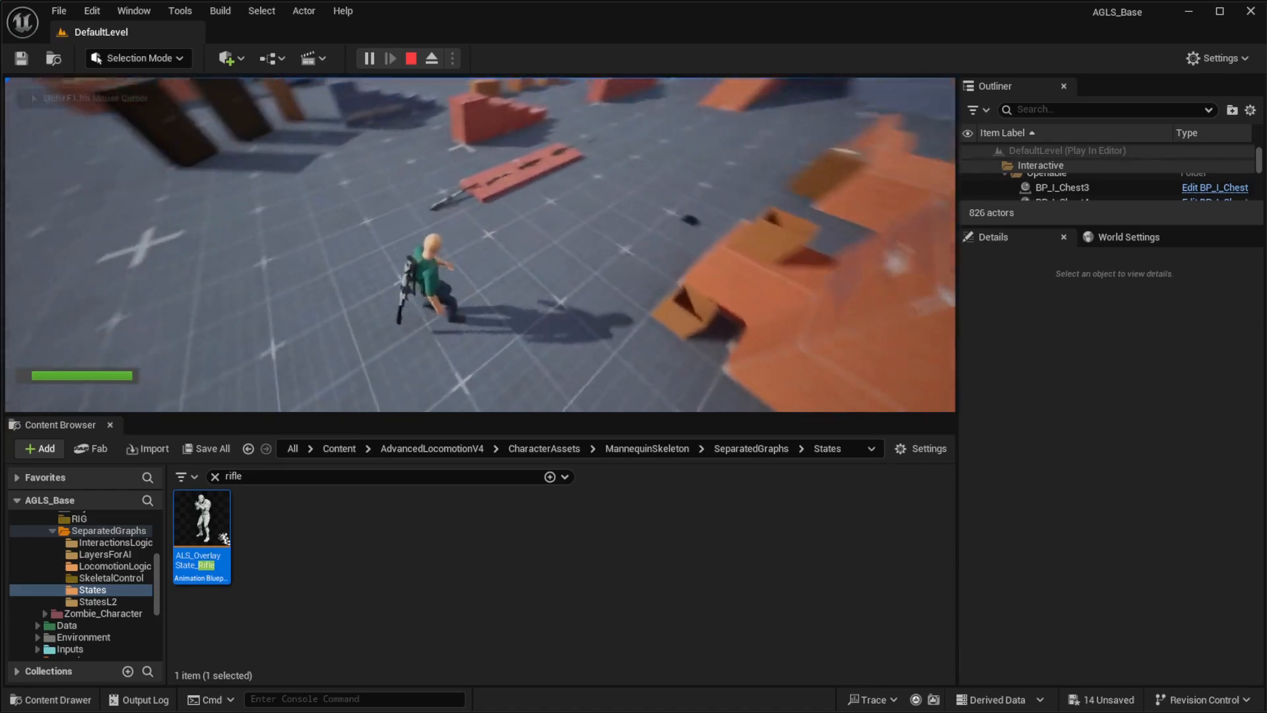
key(w)
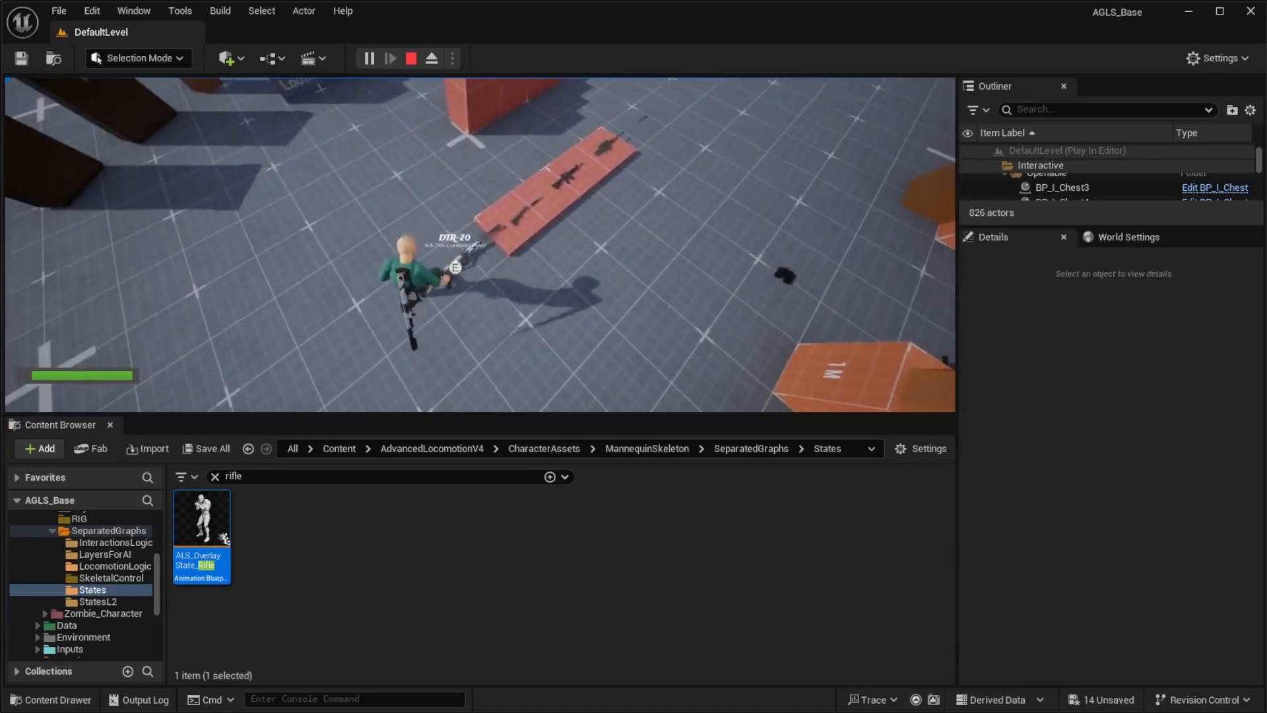
key(e)
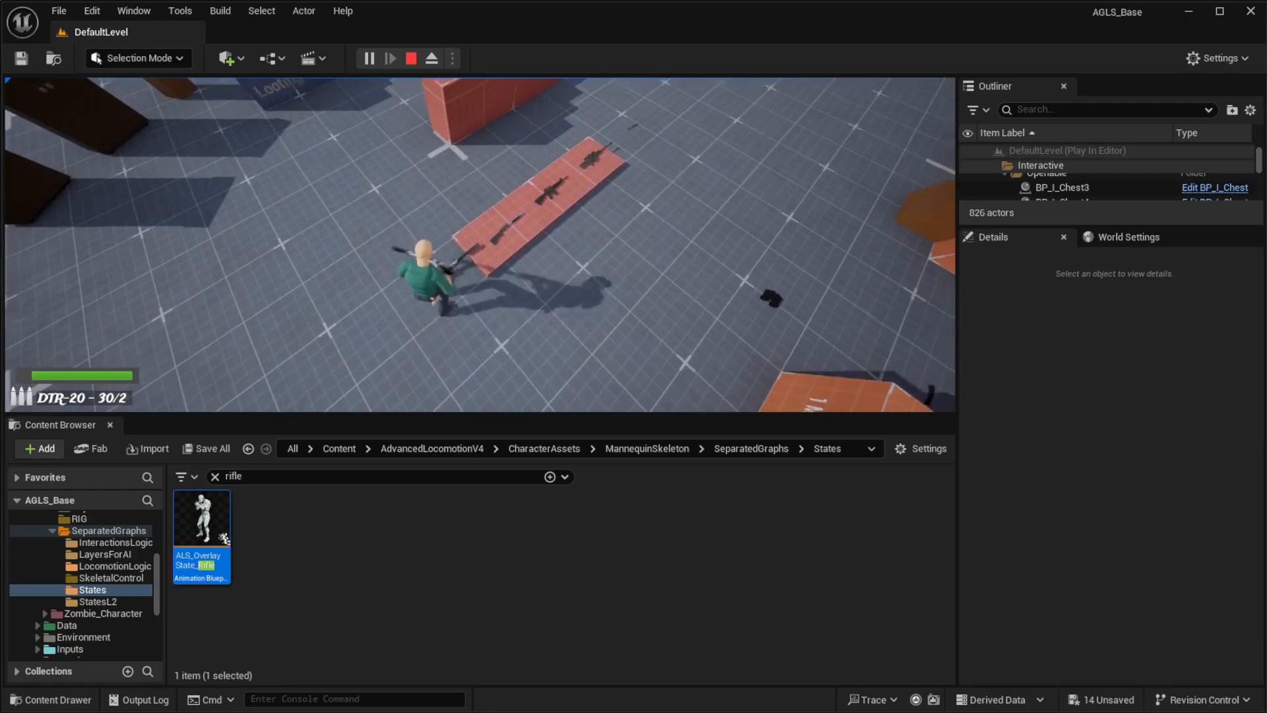
key(e)
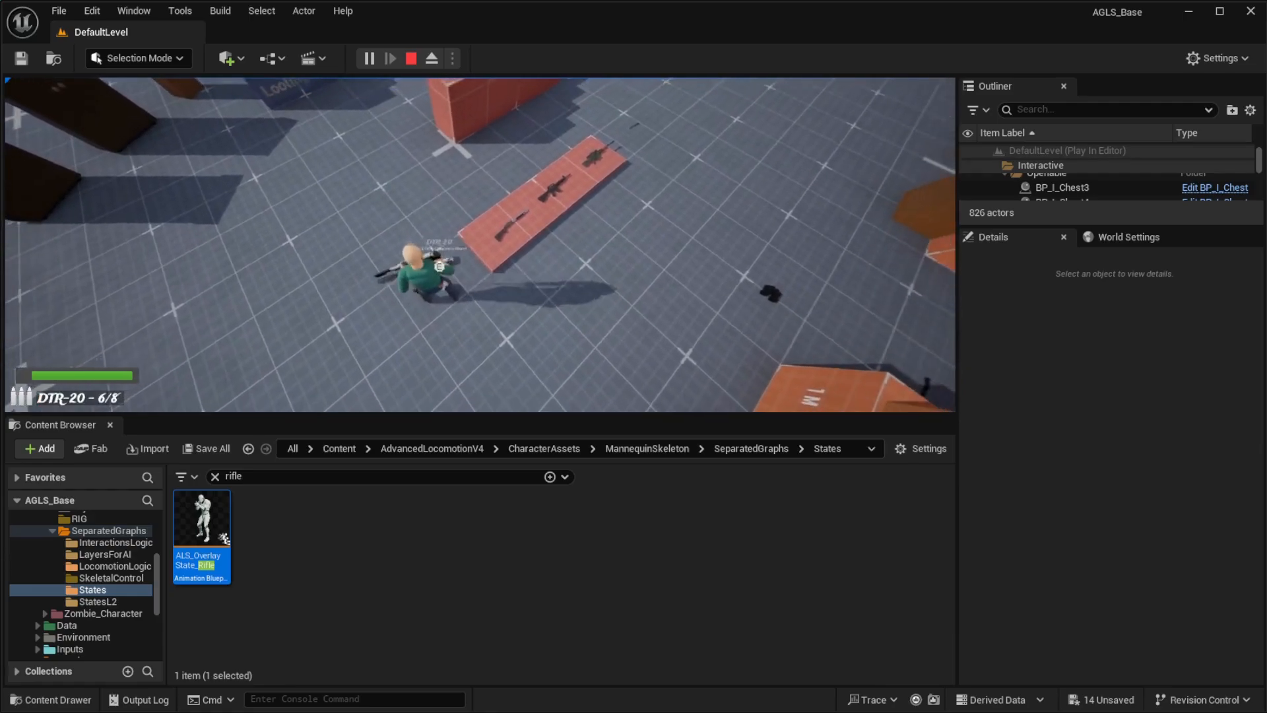
Test the picked-up DTR-20 by aiming through its scope at distant targets and firing two shots
key(w)
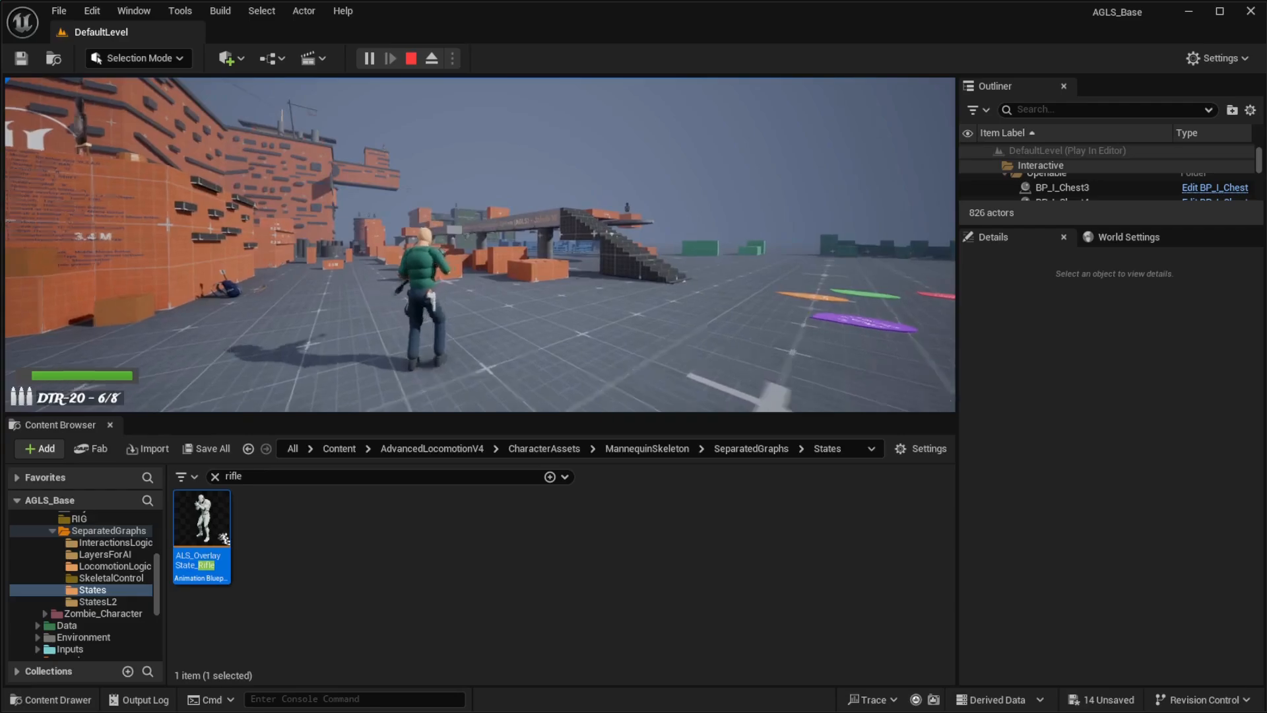
right_click(480, 244)
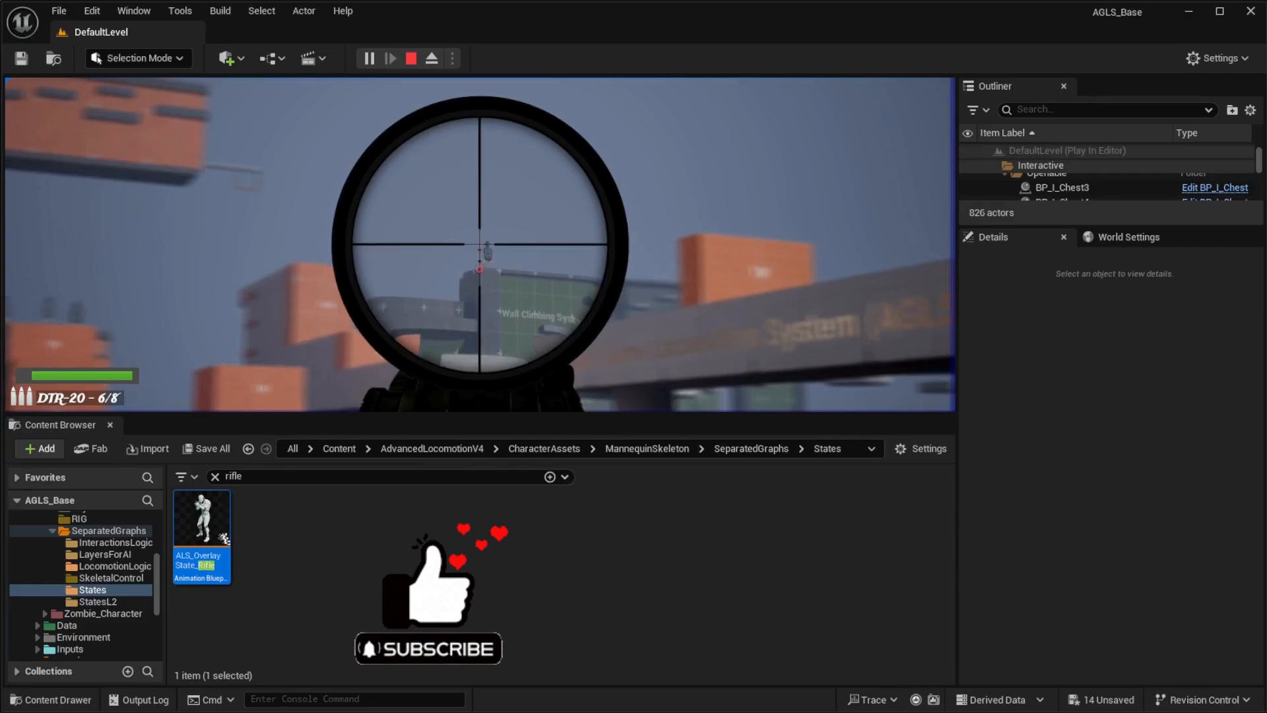
click(479, 249)
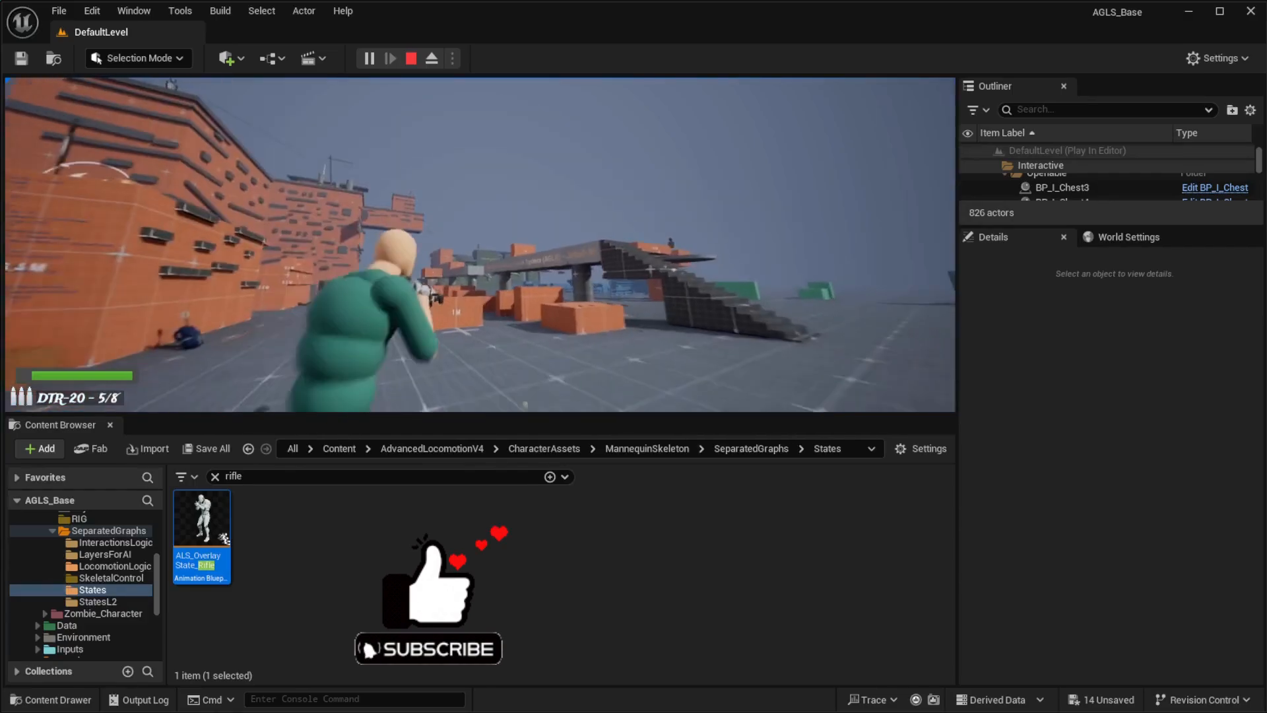
right_click(480, 244)
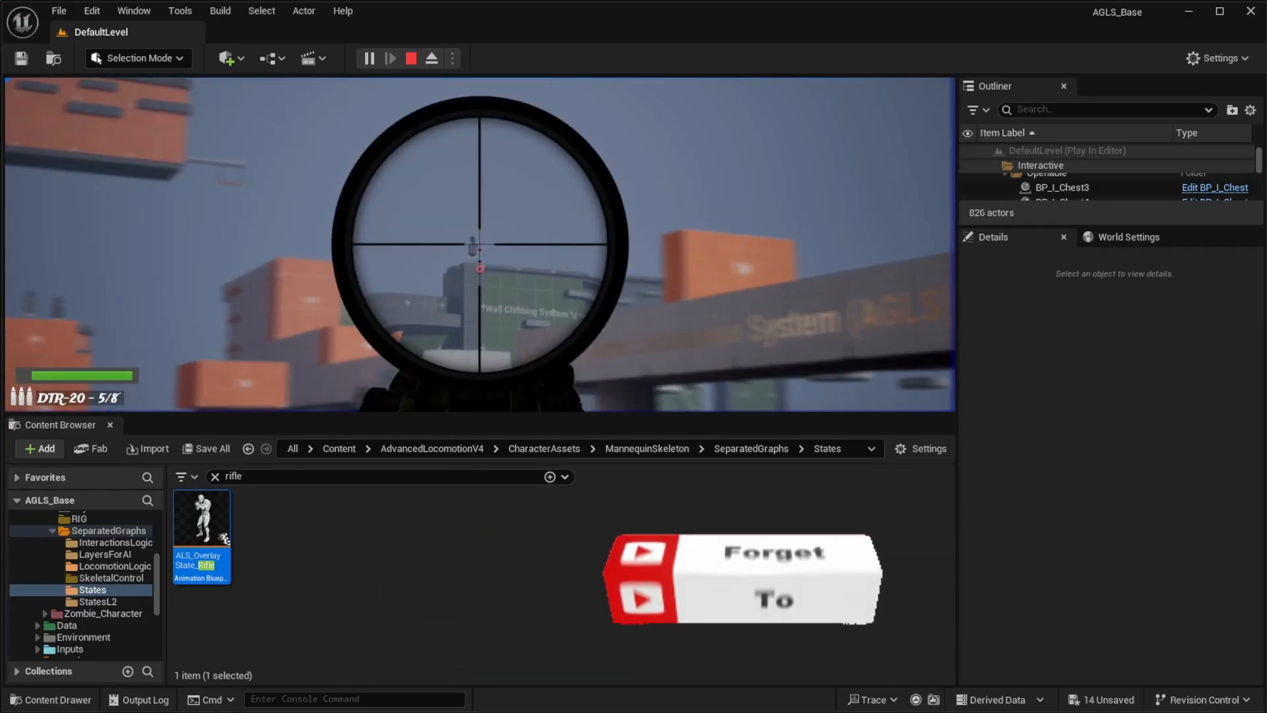
click(480, 245)
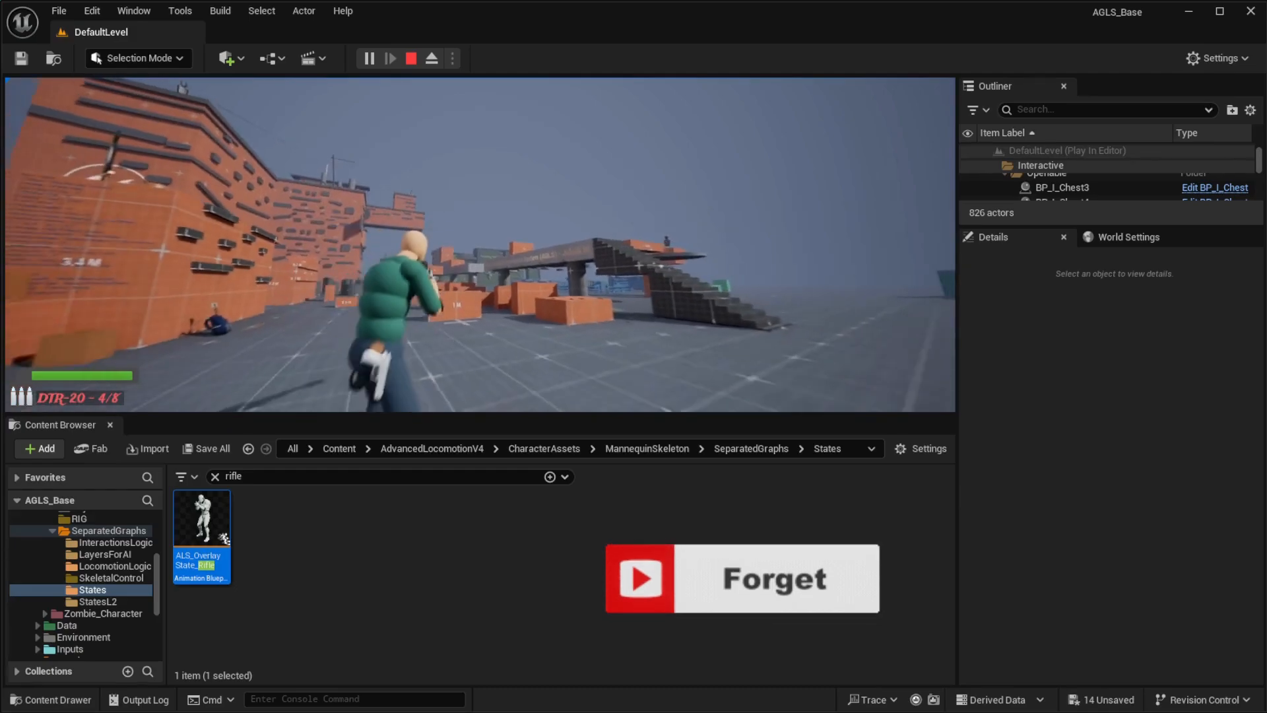
right_click(479, 245)
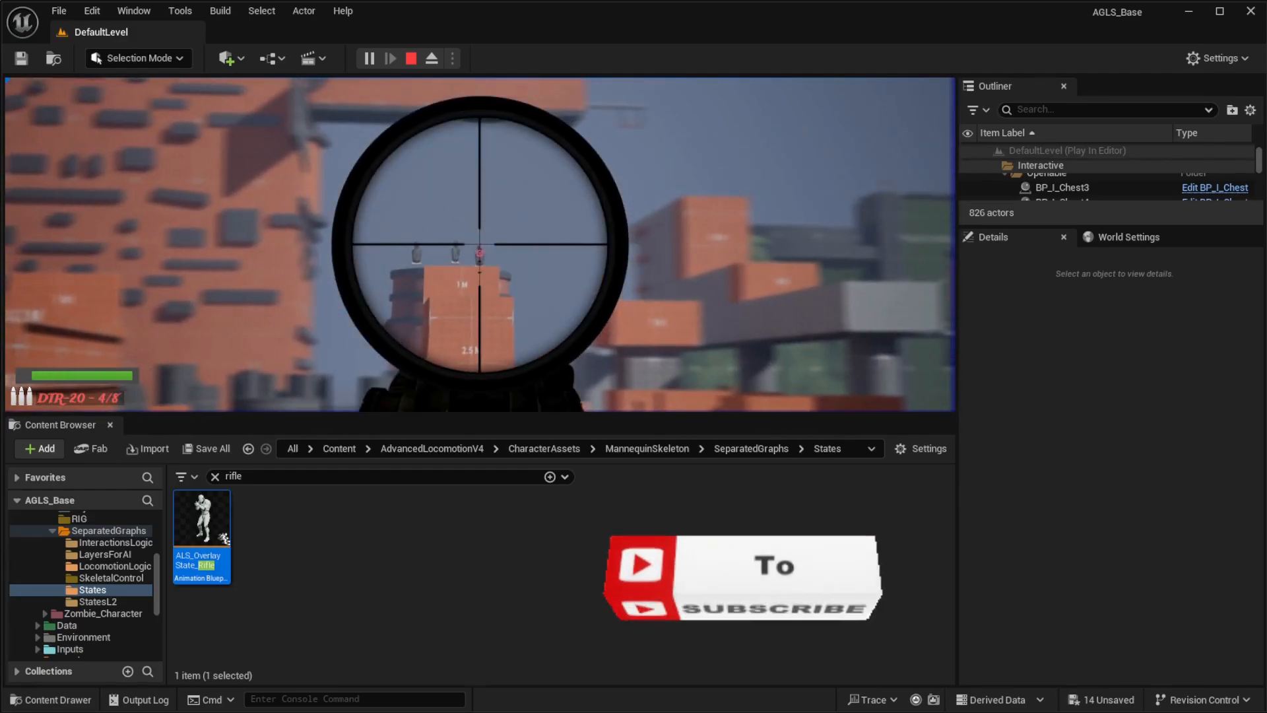